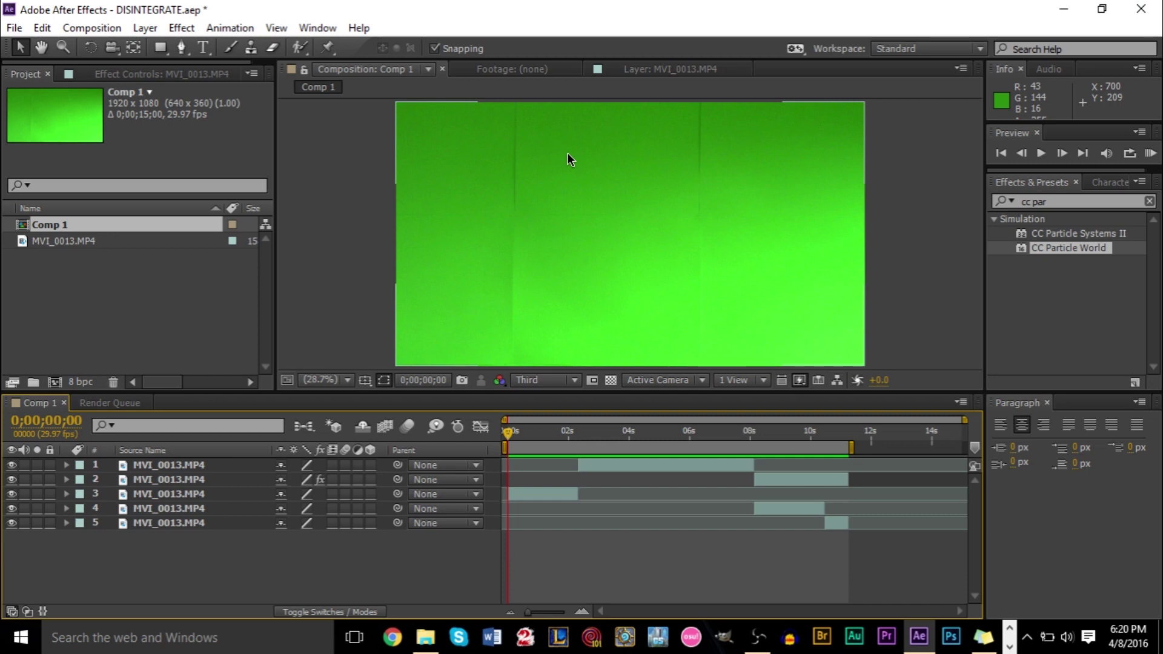
Preview Comp 1 up to 0;00;10;12 and open the Composition menu.
{"action": "key", "text": "space"}
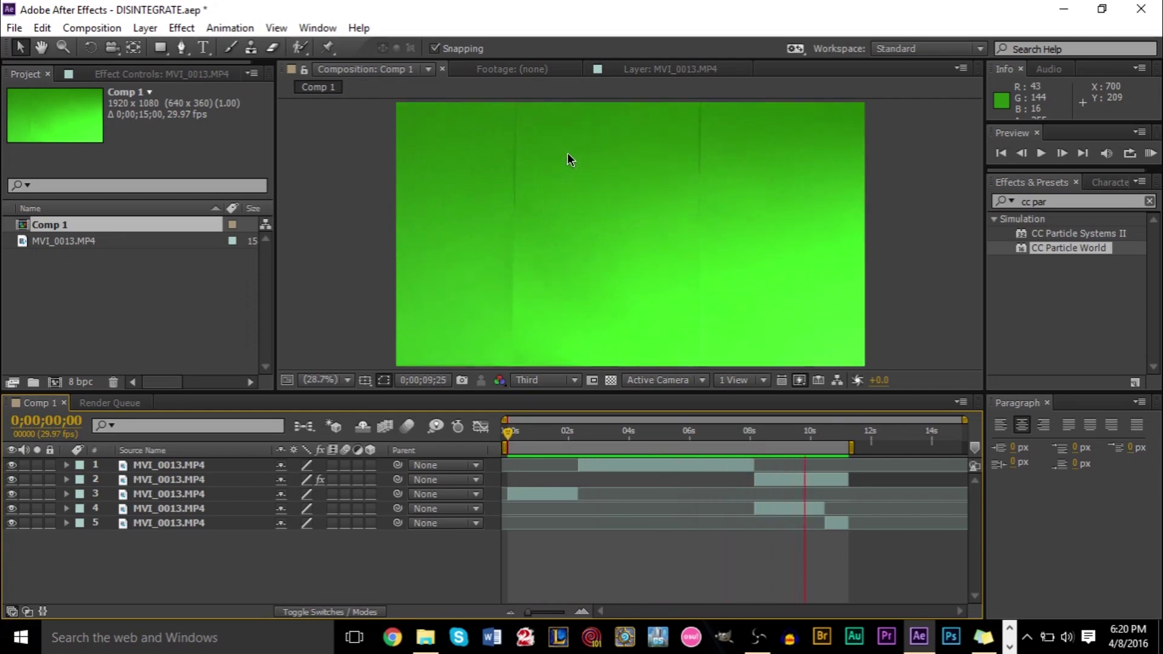
{"action": "key", "text": "space"}
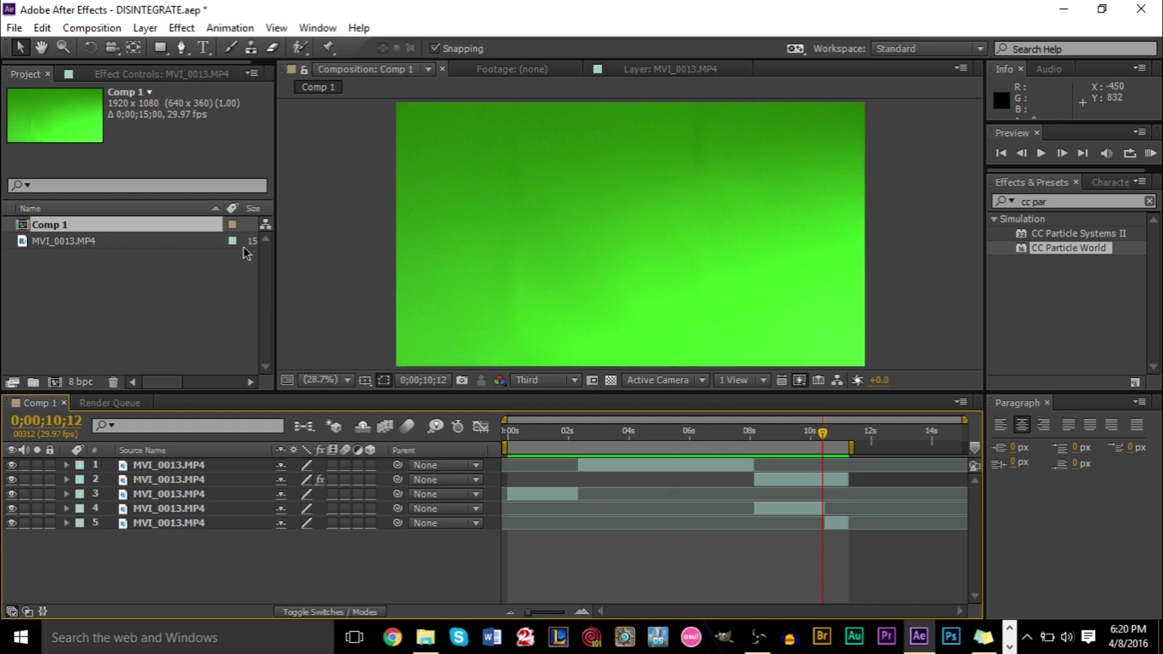
{"action": "left_click", "coordinate": [68, 29]}
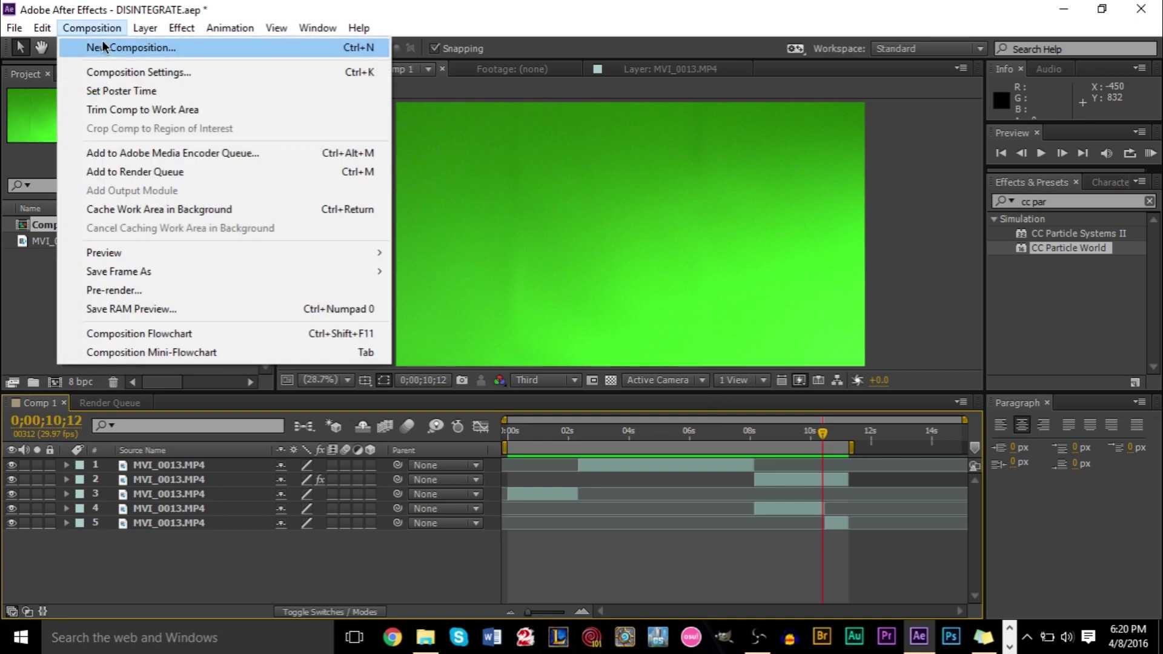
Create Comp 2 at 1920×1080, 29.97 fps, 15 s, and add MVI_0013.MP4 to it.
{"action": "left_click", "coordinate": [103, 46]}
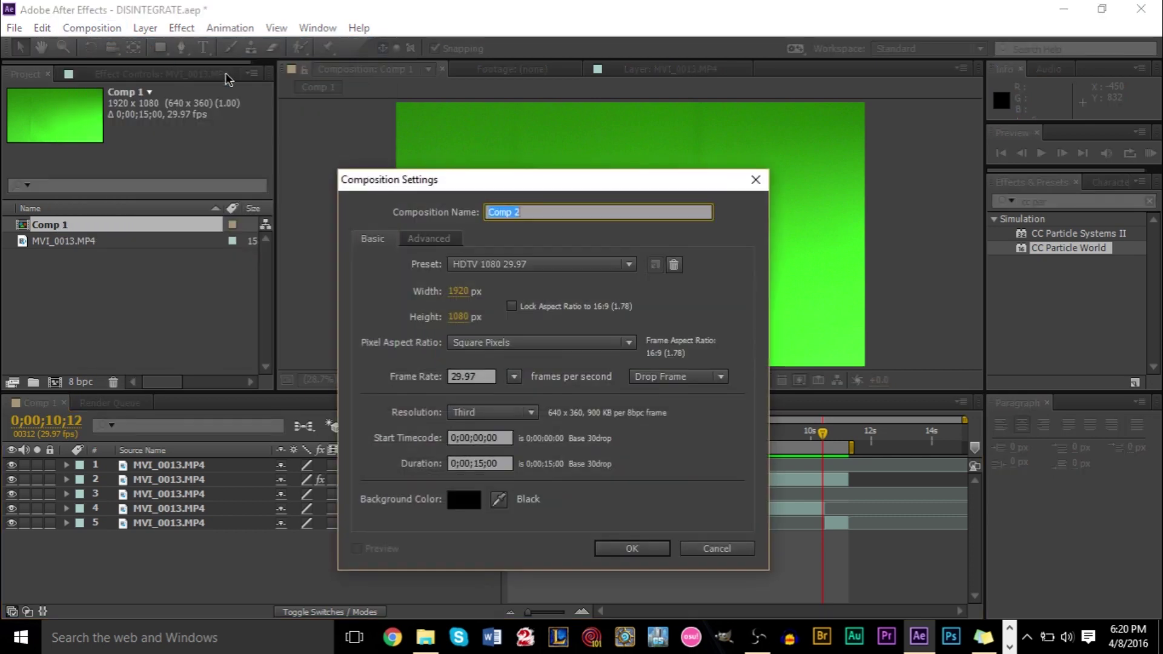
{"action": "left_click_drag", "start_coordinate": [510, 134], "coordinate": [513, 97]}
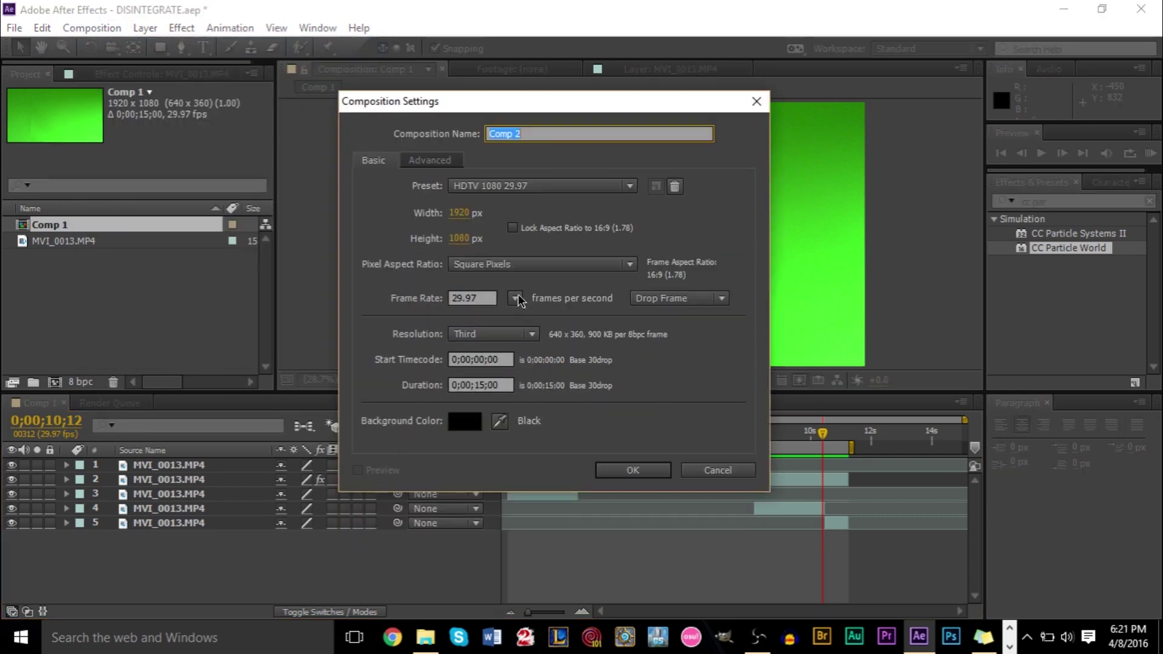
{"action": "left_click", "coordinate": [632, 470]}
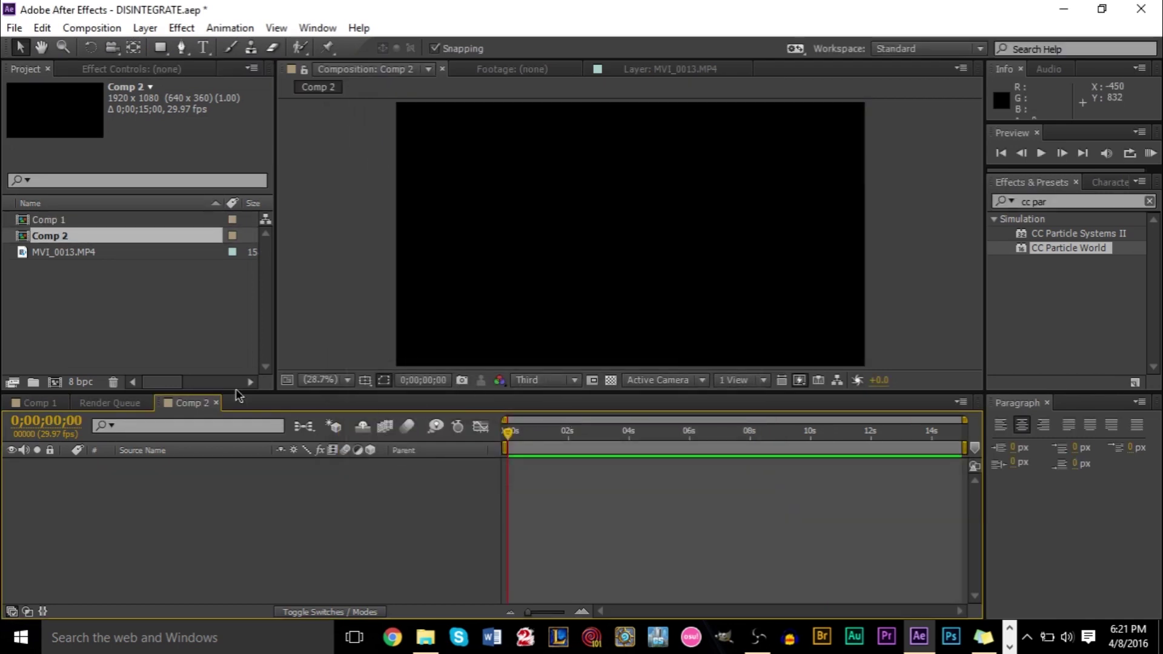
{"action": "left_click_drag", "start_coordinate": [66, 253], "coordinate": [636, 247]}
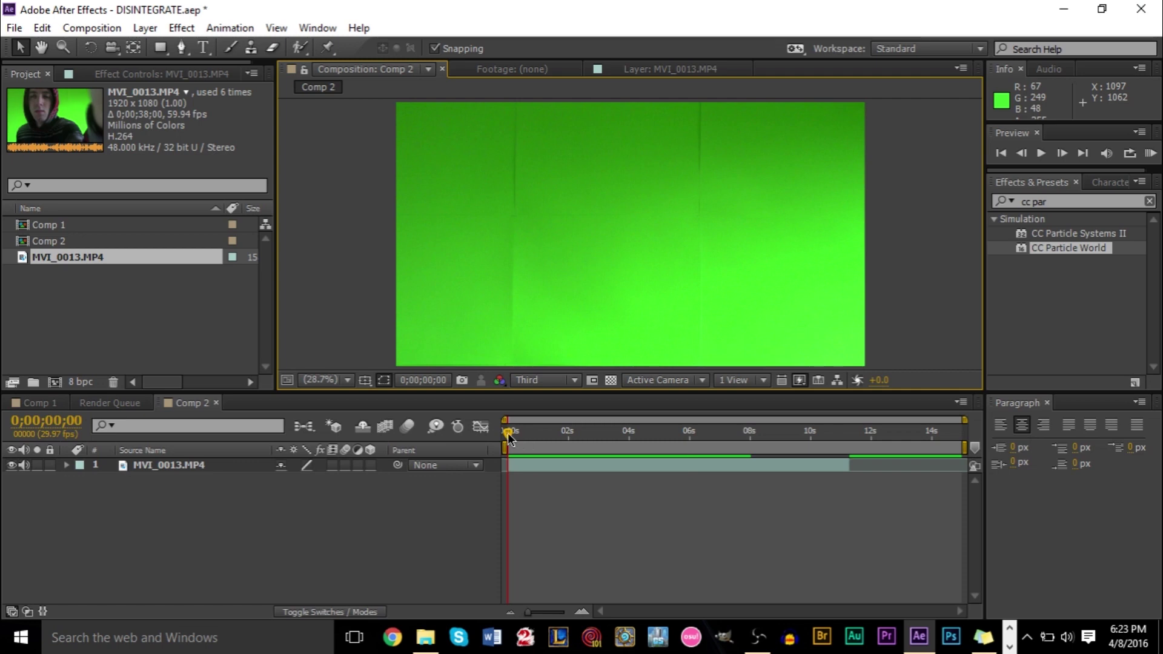
Trial-split the MVI_0013.MP4 layer near 9 seconds, undo it, and preview from the start.
{"action": "left_click_drag", "start_coordinate": [507, 434], "coordinate": [848, 442]}
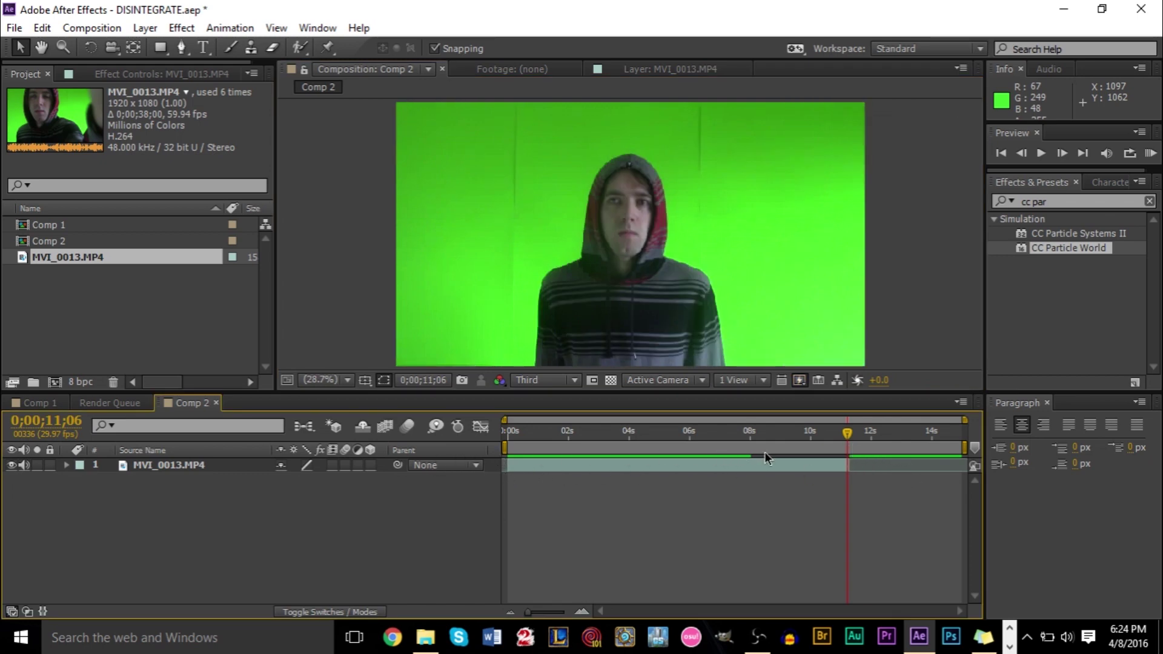
{"action": "left_click", "coordinate": [782, 434]}
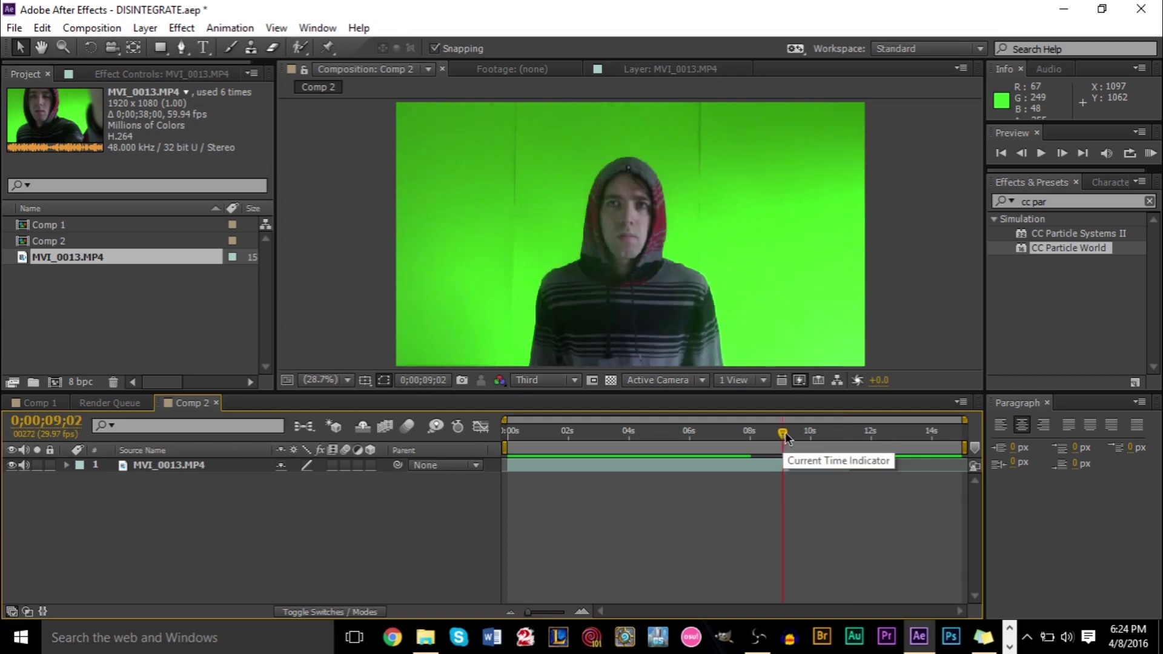
{"action": "key", "text": "ctrl+shift+d"}
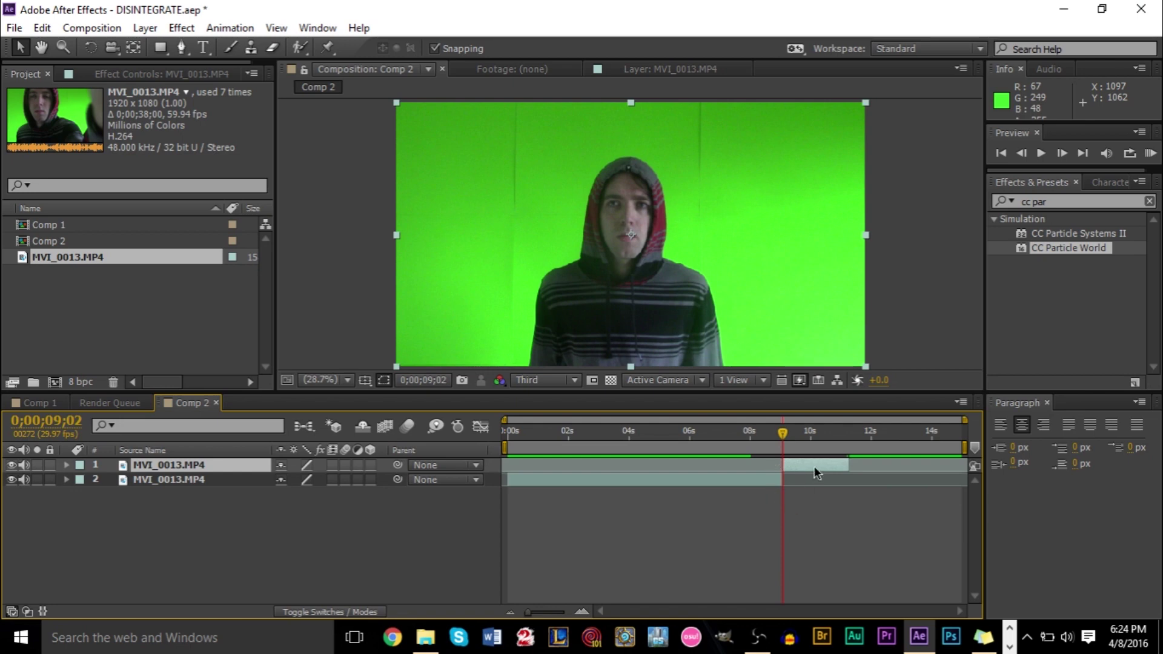
{"action": "key", "text": "Delete"}
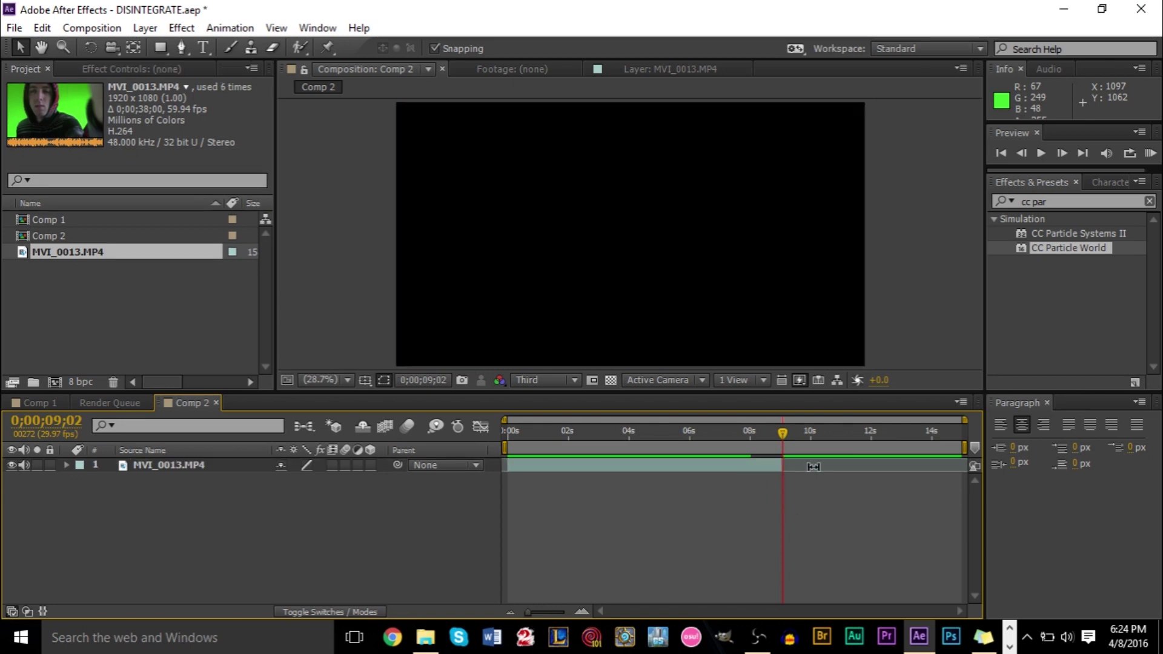
{"action": "key", "text": "ctrl+z"}
{"action": "key", "text": "ctrl+z"}
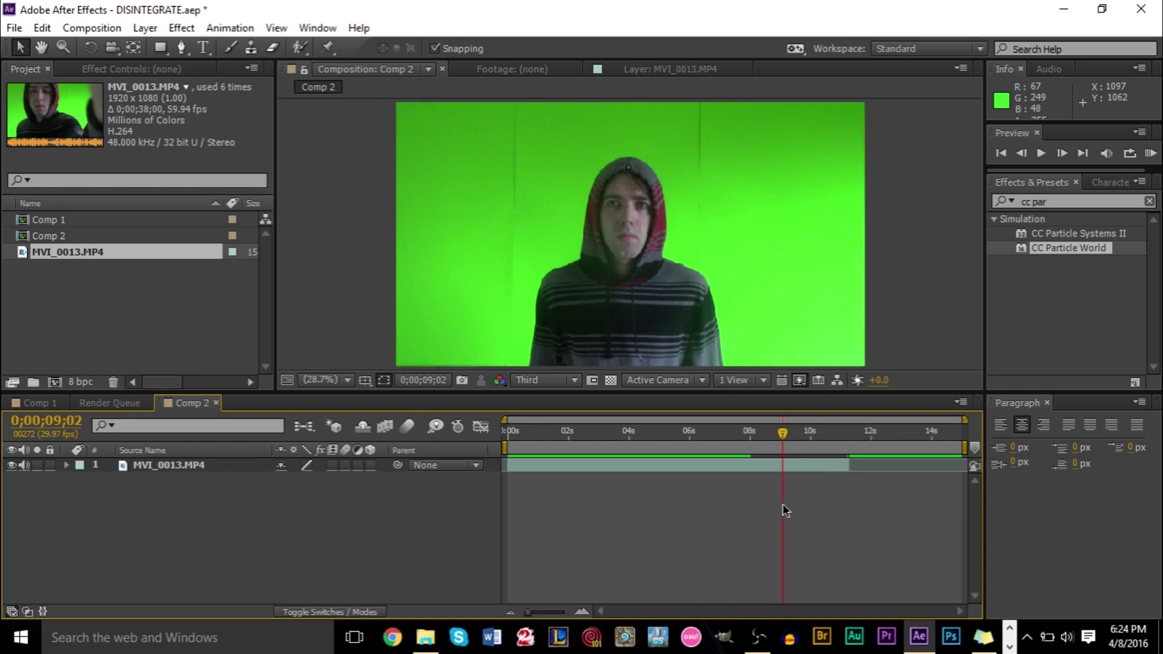
{"action": "left_click_drag", "start_coordinate": [806, 435], "coordinate": [753, 449]}
{"action": "key", "text": "KP_0"}
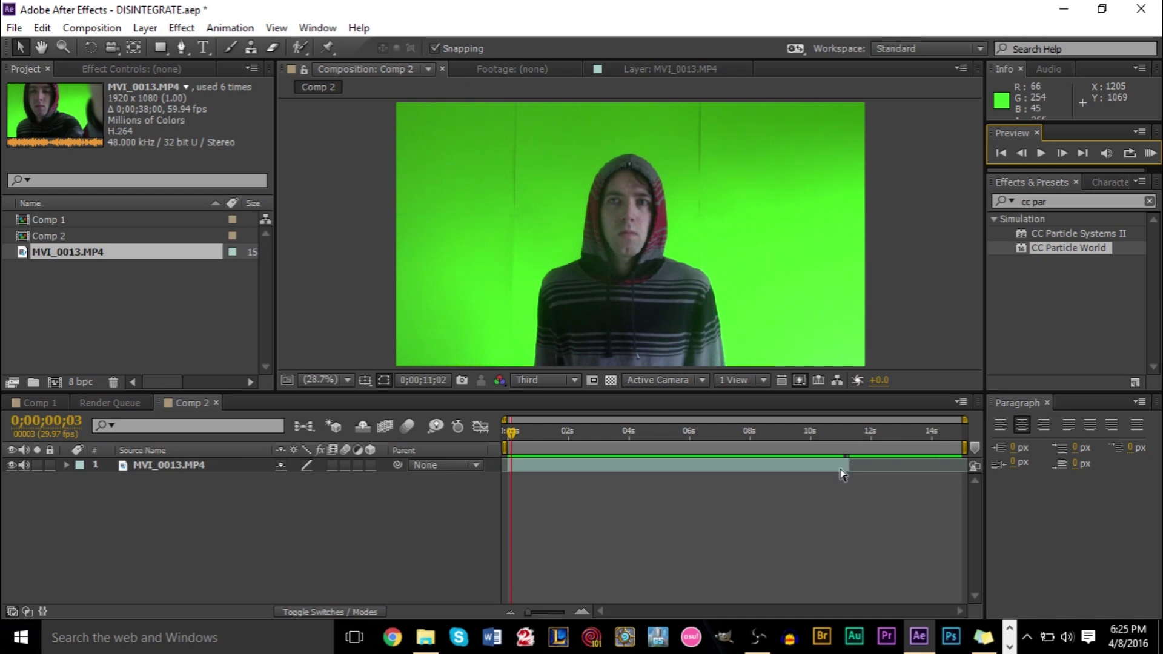
Mute the MVI_0013.MP4 layer's audio and replay the Comp 2 preview.
{"action": "left_click", "coordinate": [22, 466]}
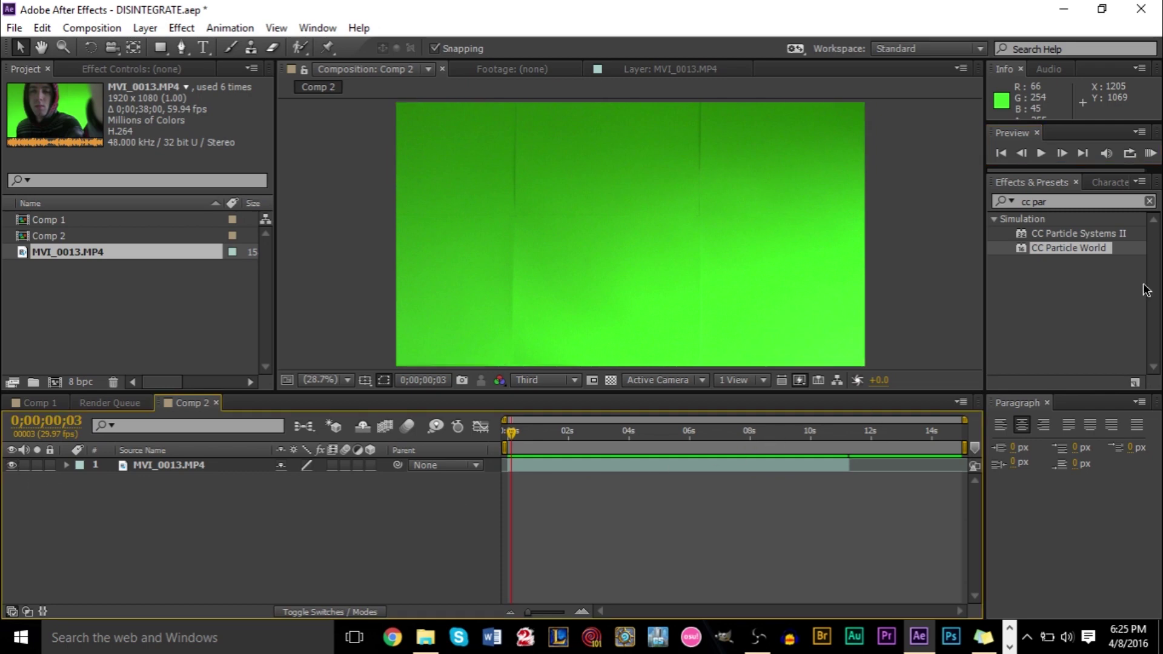
{"action": "left_click", "coordinate": [1149, 154]}
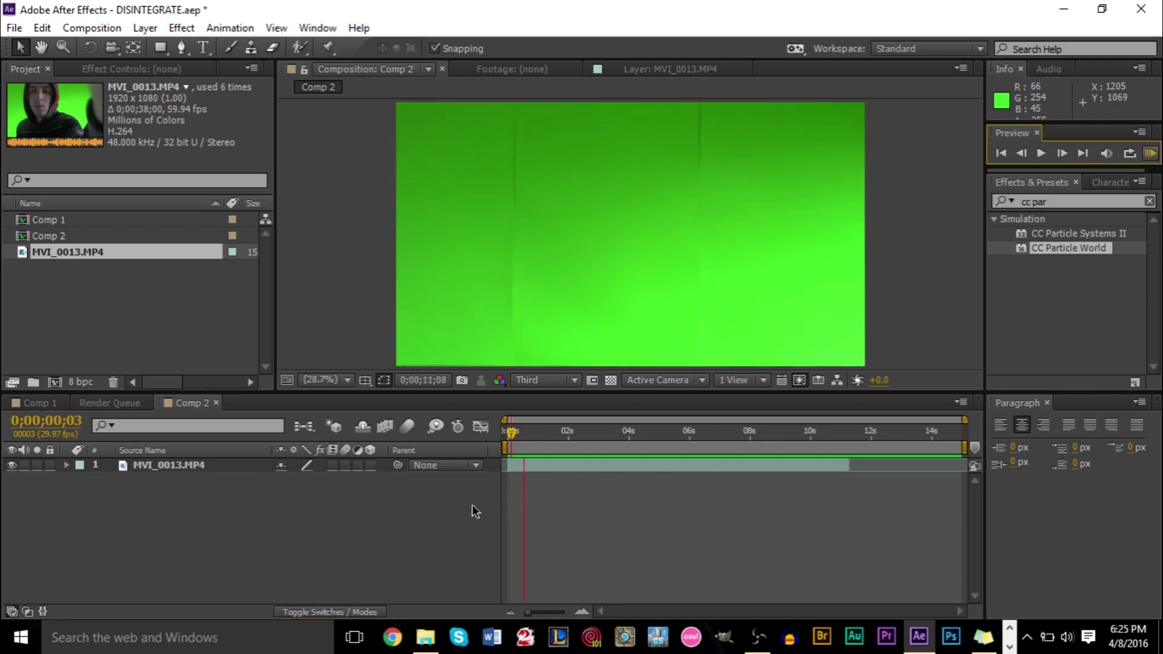
Split the MVI_0013.MP4 layer at about 2 seconds.
{"action": "left_click_drag", "start_coordinate": [534, 430], "coordinate": [703, 433]}
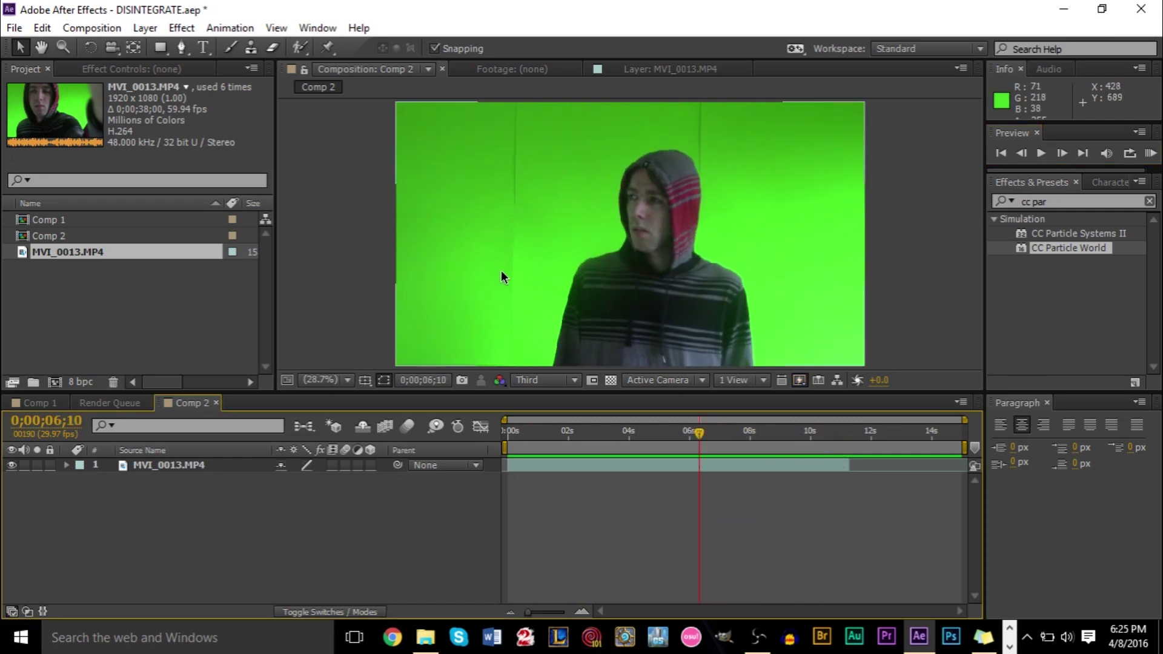
{"action": "left_click_drag", "start_coordinate": [701, 433], "coordinate": [575, 435]}
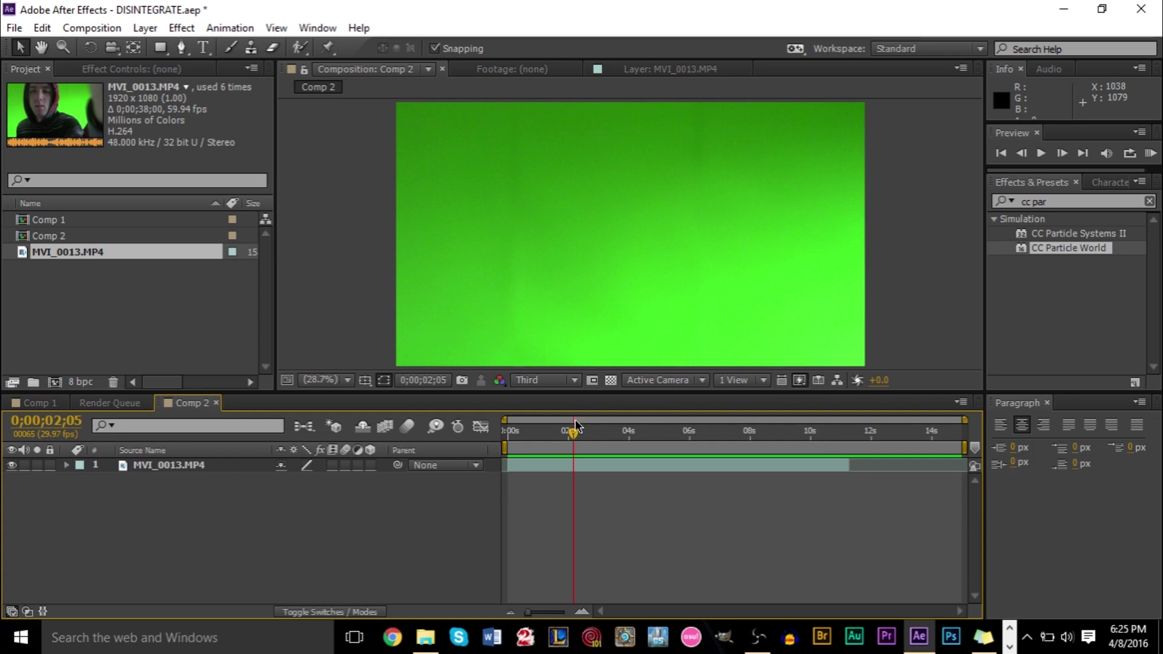
{"action": "left_click", "coordinate": [771, 434]}
{"action": "left_click_drag", "start_coordinate": [779, 436], "coordinate": [569, 445]}
{"action": "key", "text": "ctrl+shift+d"}
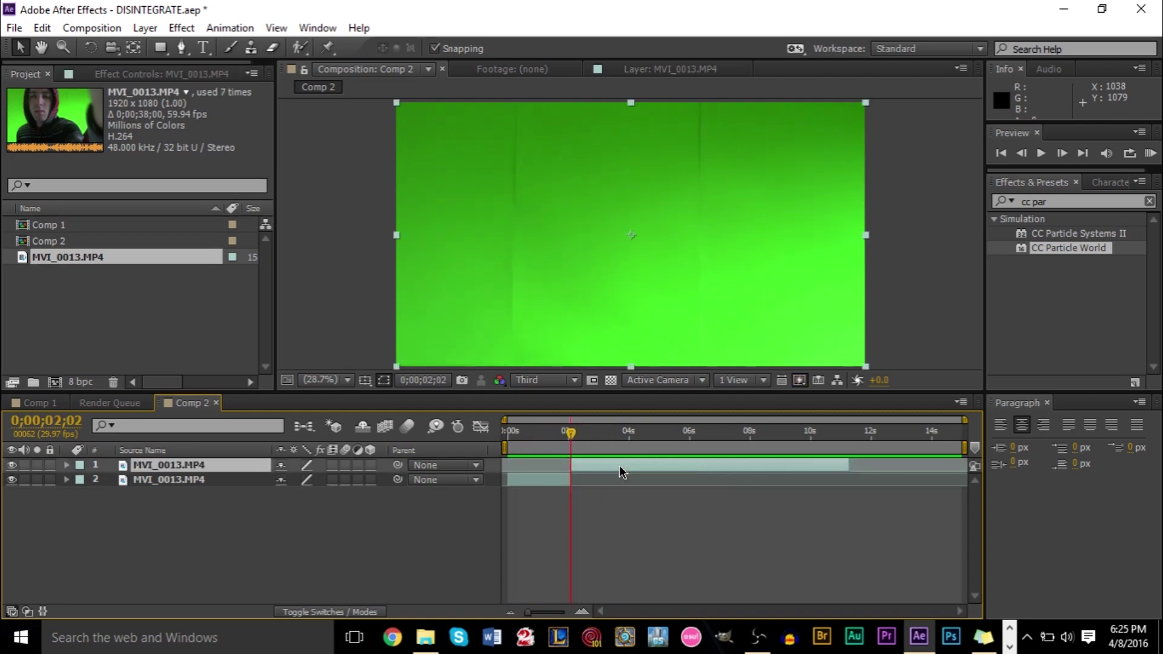
Move the short opening piece to around 12 seconds and slide the main clip to 0 s.
{"action": "left_click", "coordinate": [550, 479]}
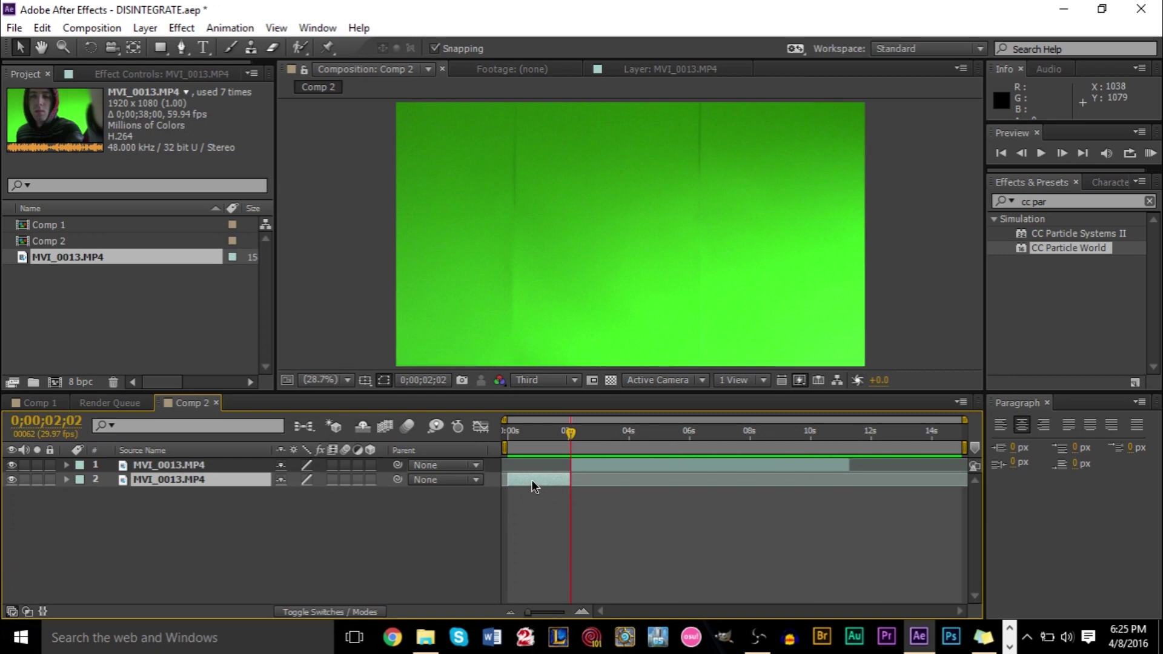
{"action": "left_click_drag", "start_coordinate": [532, 480], "coordinate": [876, 485]}
{"action": "left_click", "coordinate": [607, 432]}
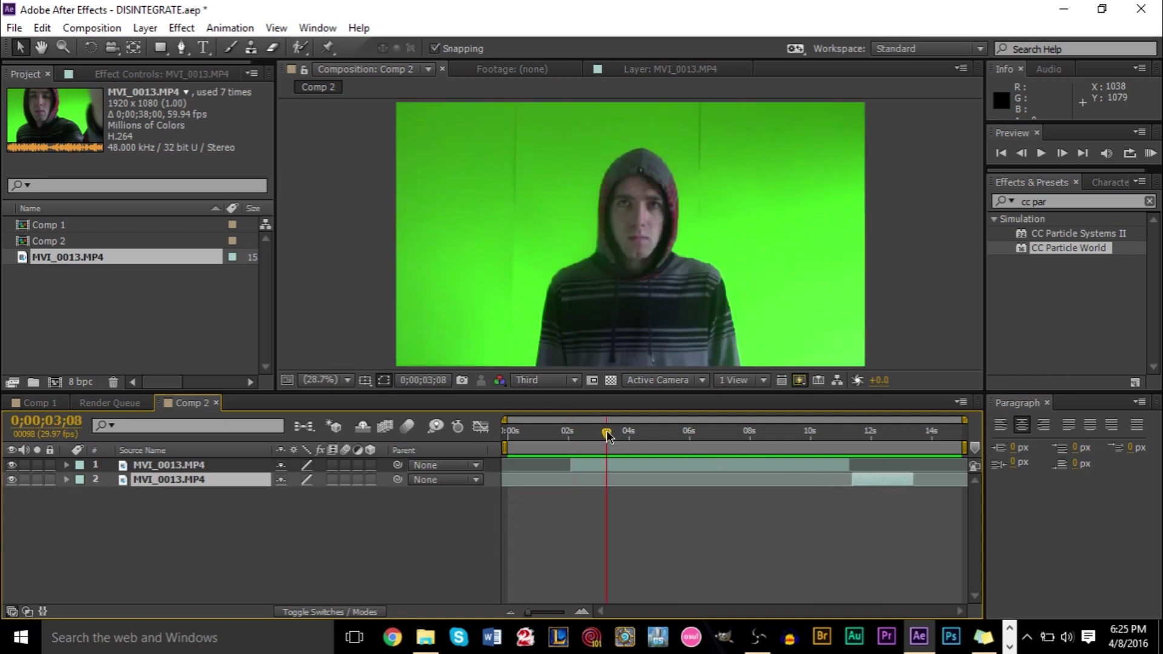
{"action": "left_click_drag", "start_coordinate": [587, 465], "coordinate": [527, 470]}
{"action": "left_click", "coordinate": [503, 430]}
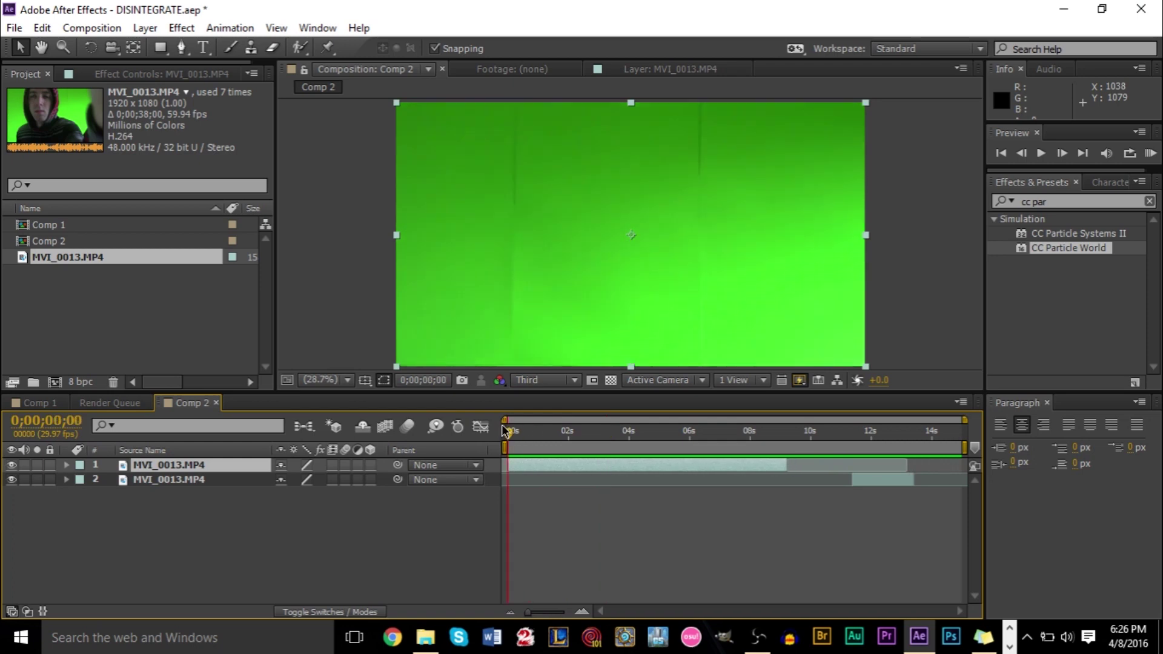
{"action": "mouse_move", "coordinate": [875, 481]}
{"action": "left_mouse_down"}
{"action": "mouse_move", "coordinate": [813, 479]}
{"action": "mouse_move", "coordinate": [853, 480]}
{"action": "left_mouse_up"}
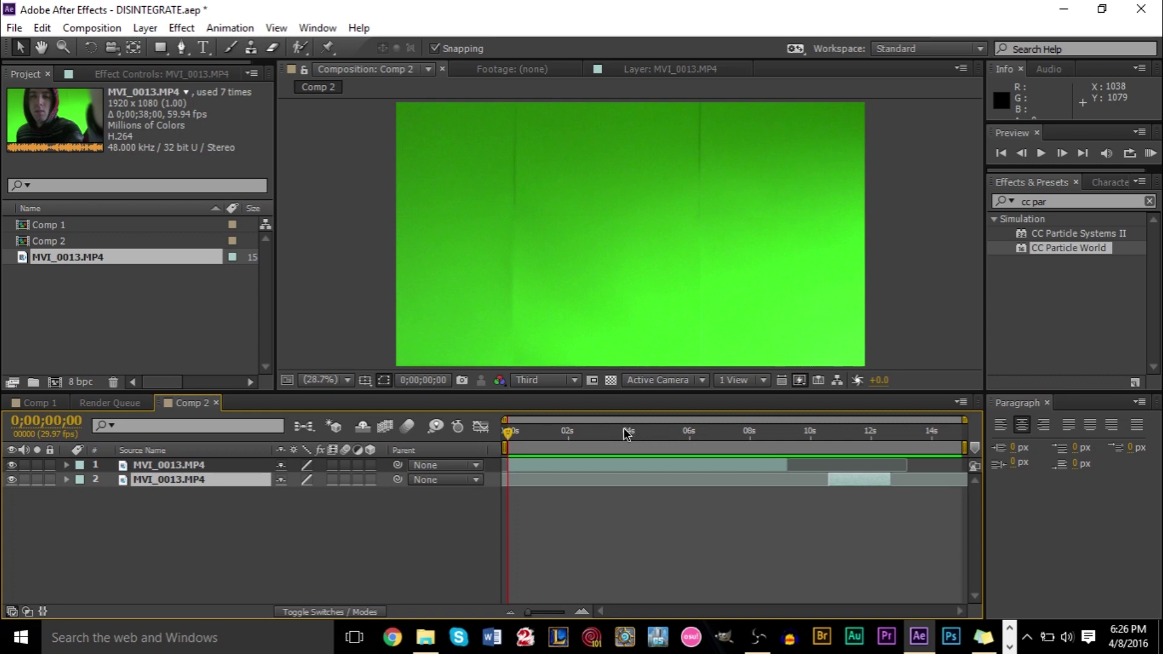
Split the main layer at about 6 seconds, placing the second half below the first.
{"action": "left_click_drag", "start_coordinate": [628, 430], "coordinate": [671, 439]}
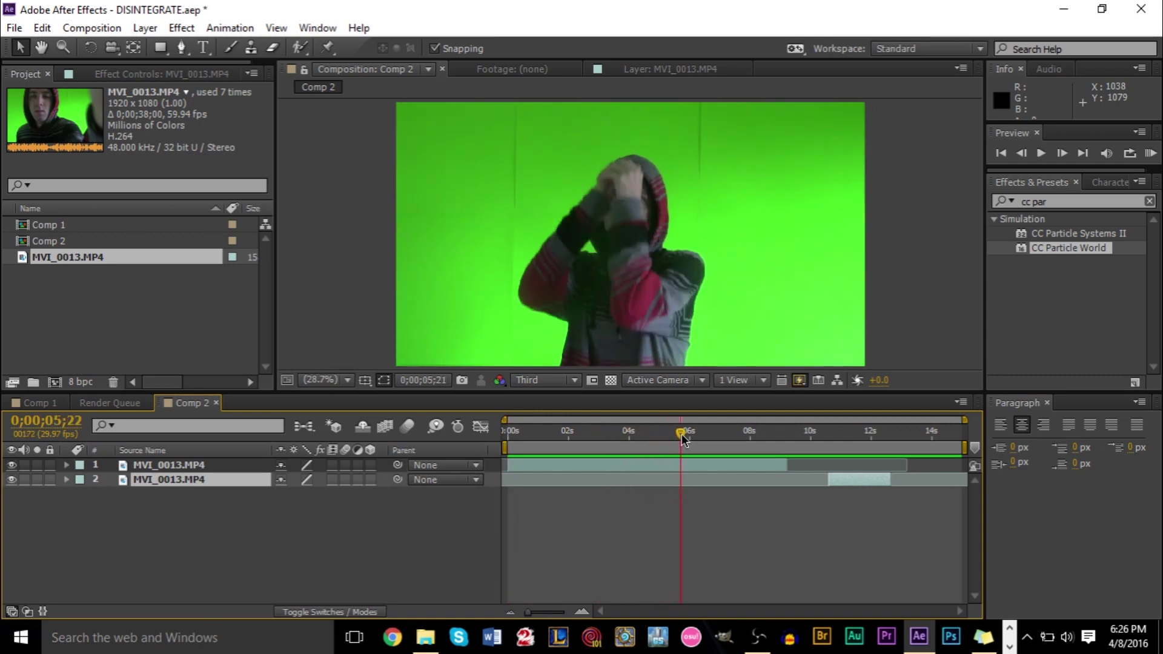
{"action": "left_click_drag", "start_coordinate": [682, 434], "coordinate": [659, 434]}
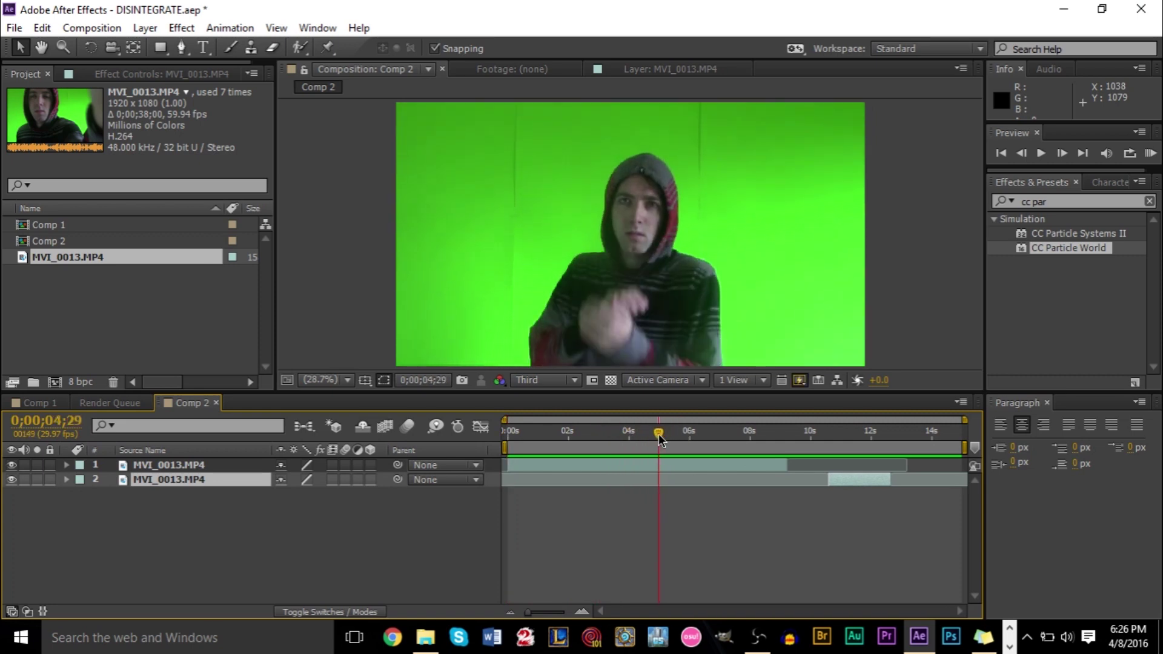
{"action": "left_click_drag", "start_coordinate": [659, 434], "coordinate": [692, 449]}
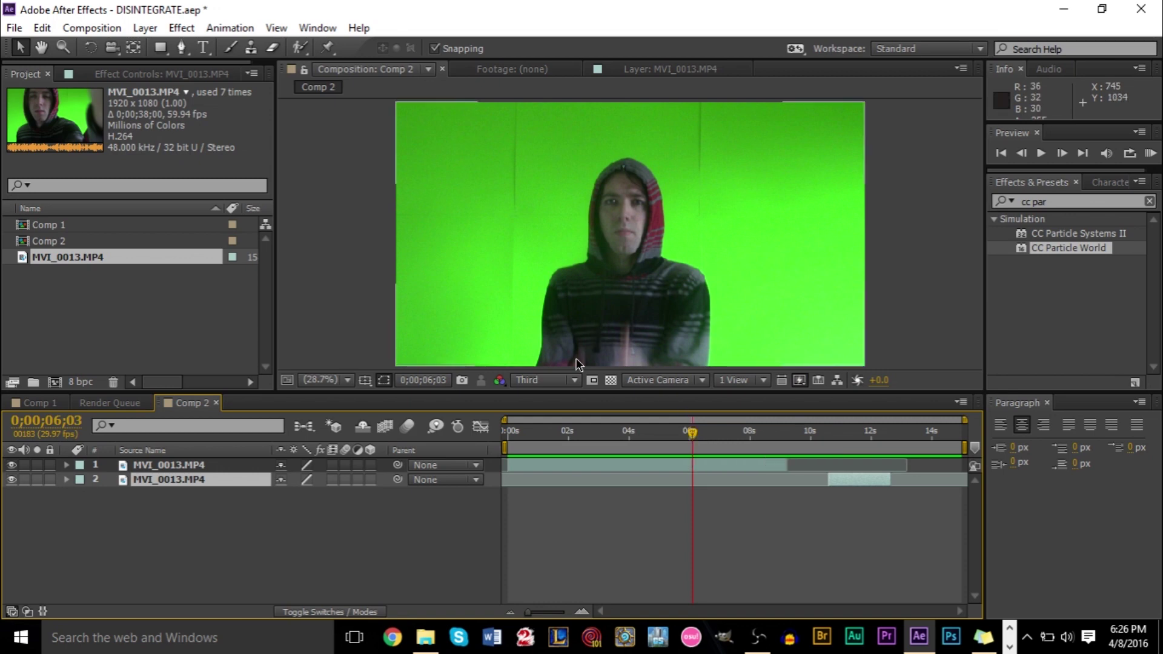
{"action": "left_click", "coordinate": [693, 467]}
{"action": "key", "text": "ctrl+shift+d"}
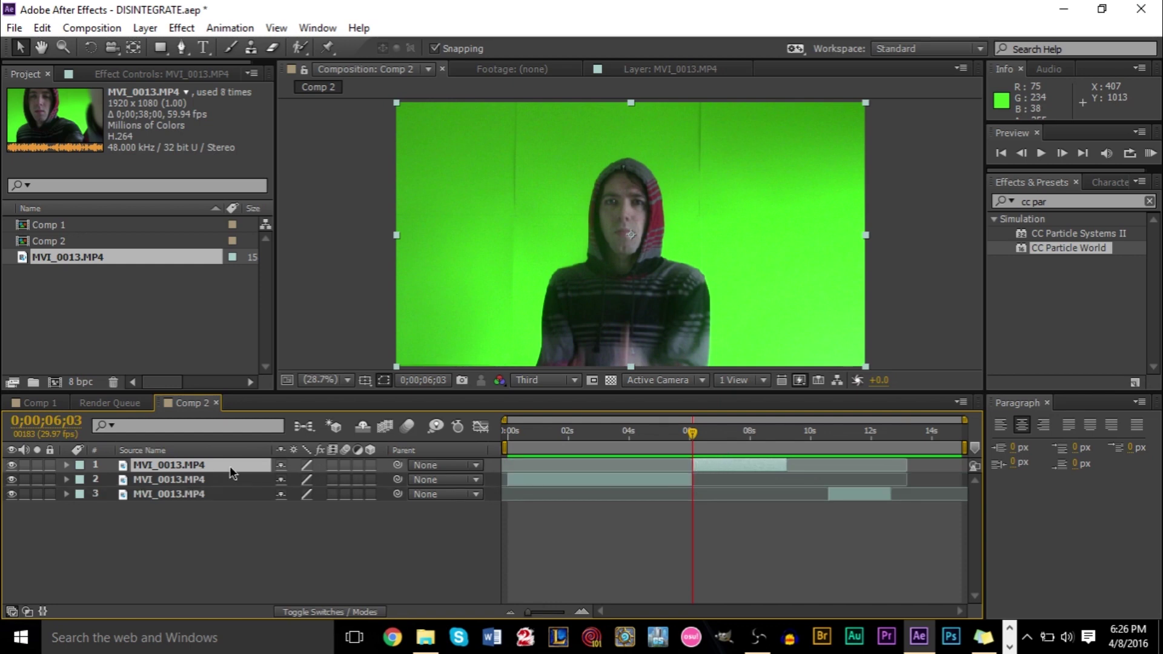
{"action": "left_click_drag", "start_coordinate": [232, 473], "coordinate": [230, 484]}
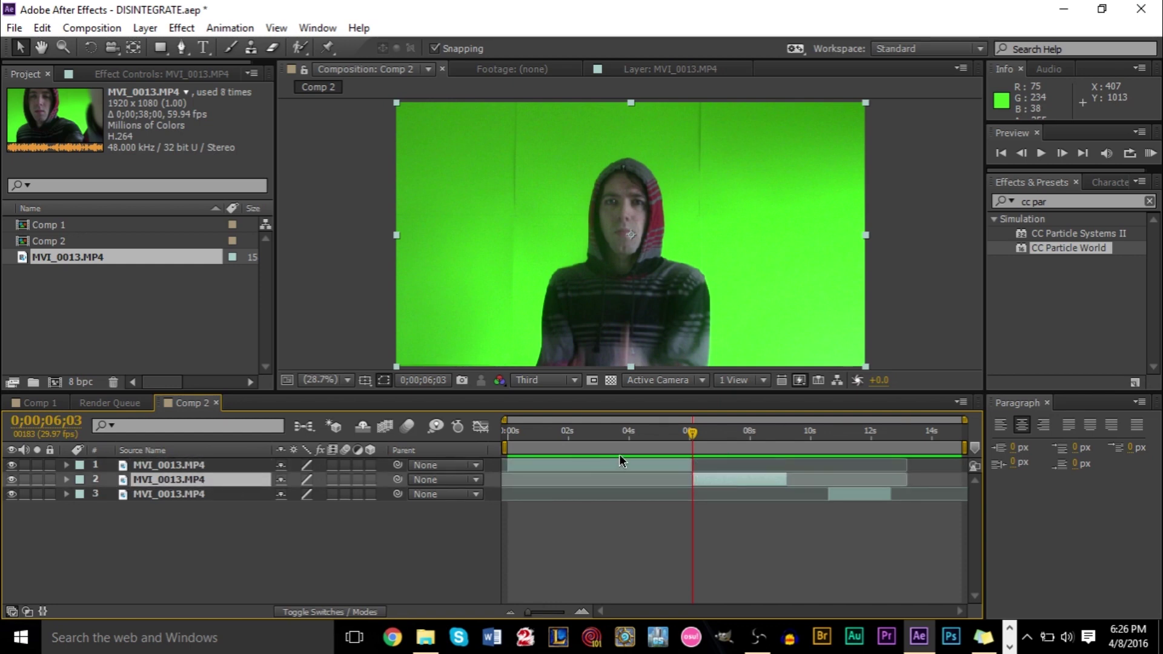
Move the short clip to around 9–11 s, park at 0;00;06;03, and select layer 2.
{"action": "left_click_drag", "start_coordinate": [689, 431], "coordinate": [724, 442]}
{"action": "left_click_drag", "start_coordinate": [864, 494], "coordinate": [823, 492]}
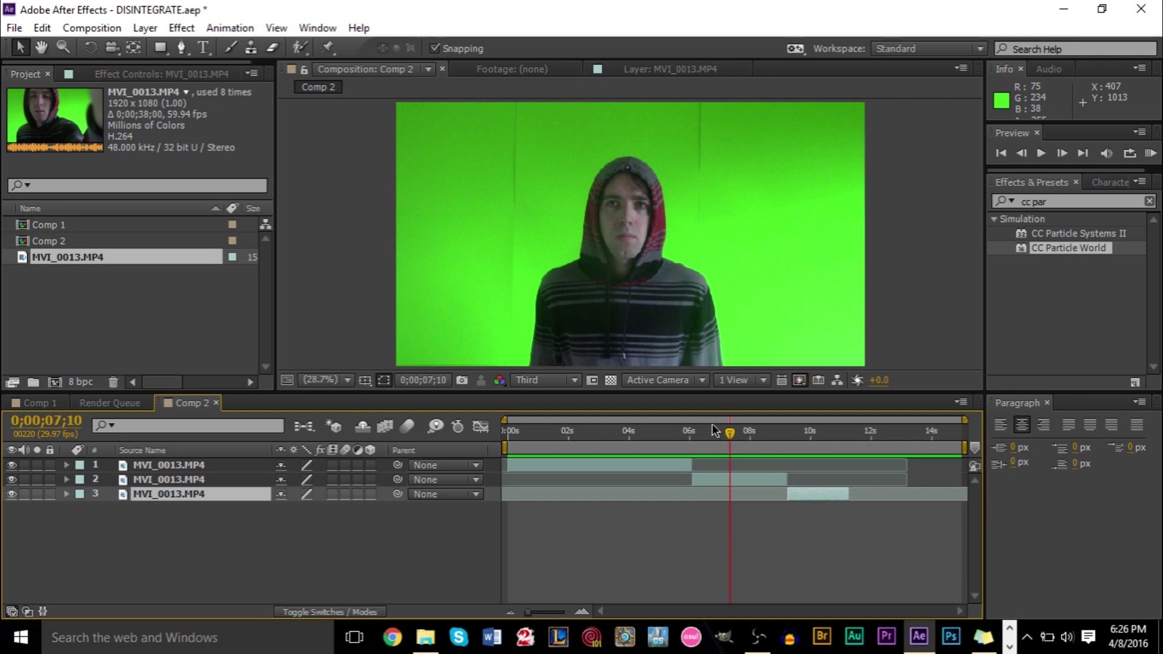
{"action": "left_click_drag", "start_coordinate": [743, 435], "coordinate": [598, 433]}
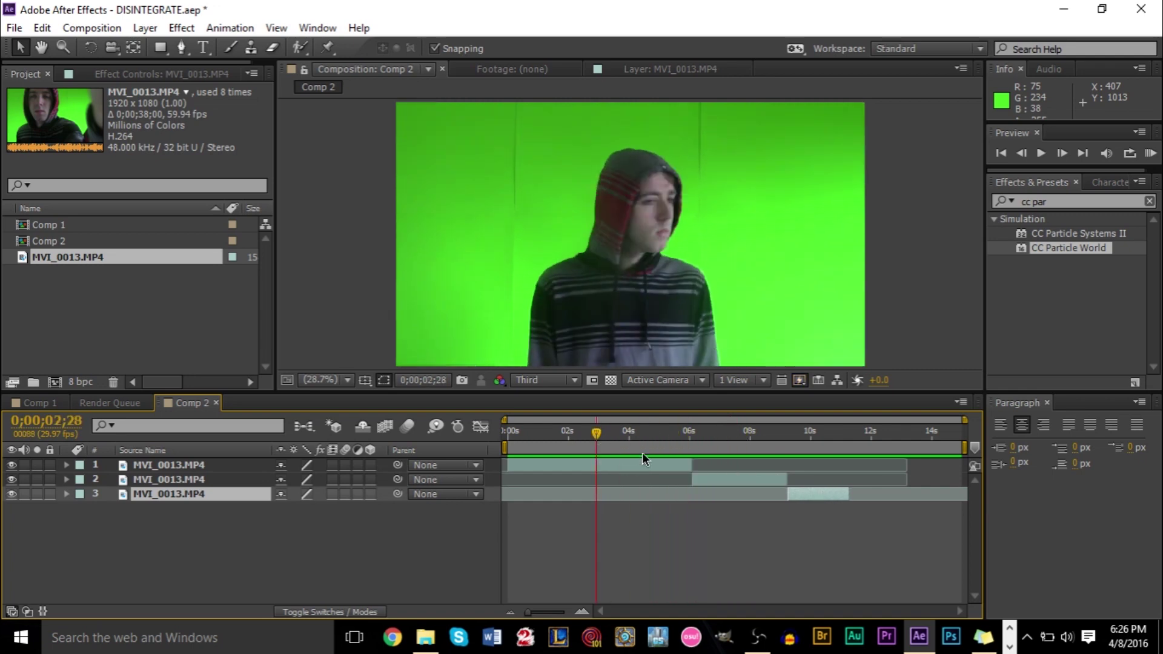
{"action": "left_click_drag", "start_coordinate": [655, 434], "coordinate": [693, 435]}
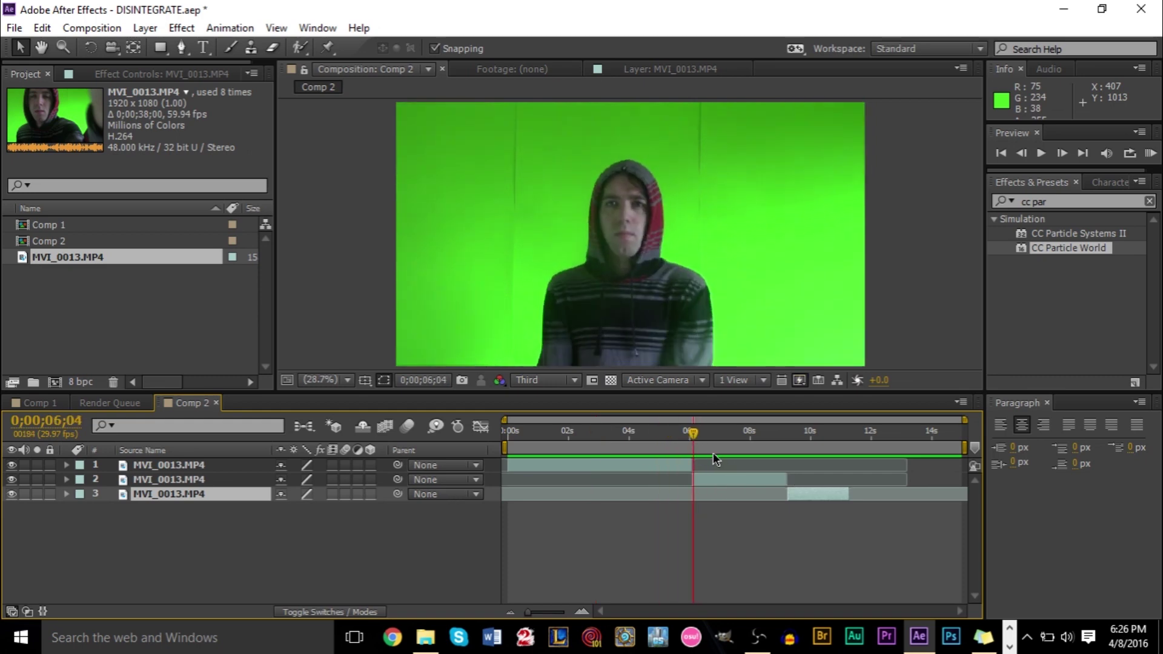
{"action": "left_click_drag", "start_coordinate": [695, 433], "coordinate": [686, 433]}
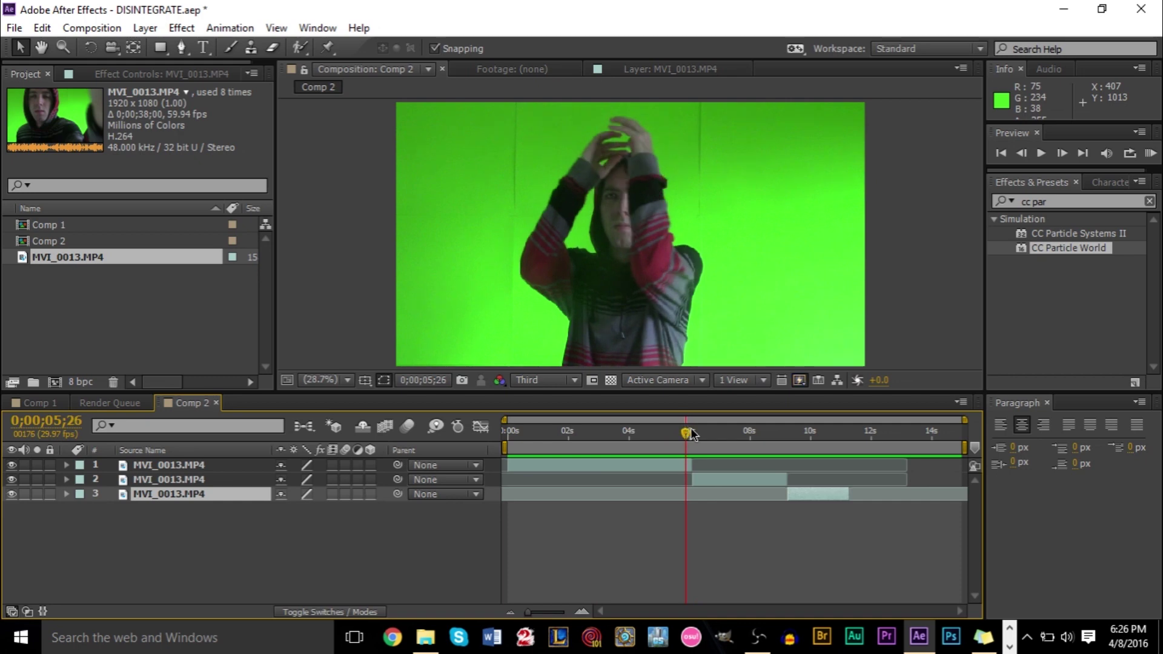
{"action": "scroll", "coordinate": [693, 482], "scroll_direction": "up", "scroll_amount": 5}
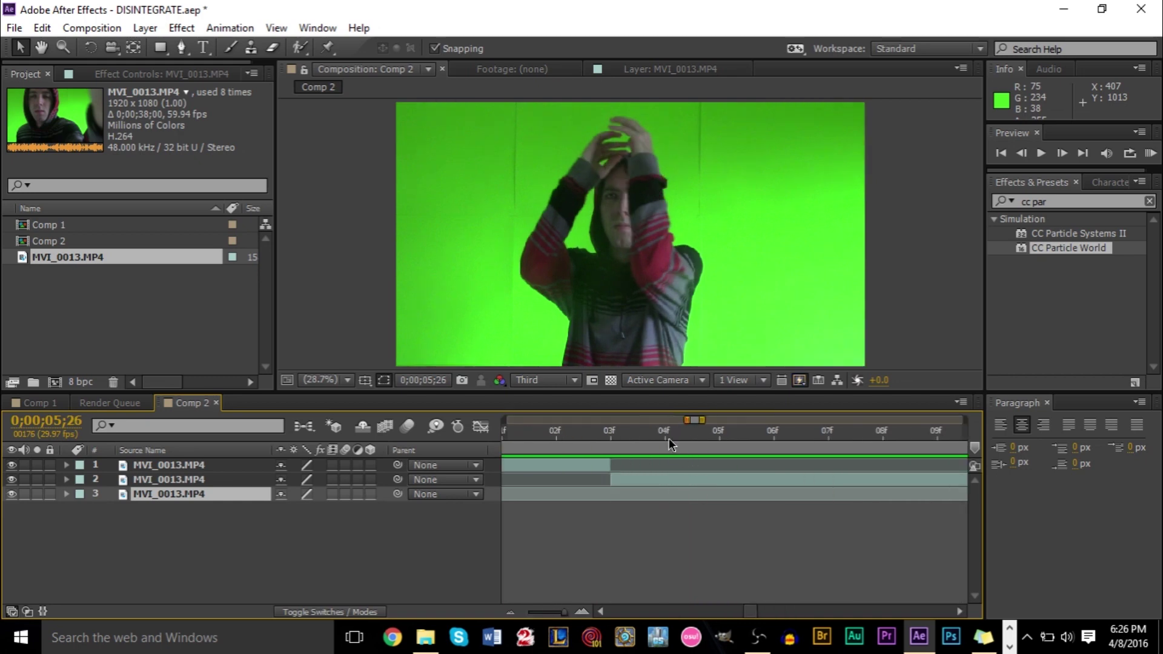
{"action": "left_click_drag", "start_coordinate": [669, 438], "coordinate": [627, 435]}
{"action": "left_click", "coordinate": [636, 479]}
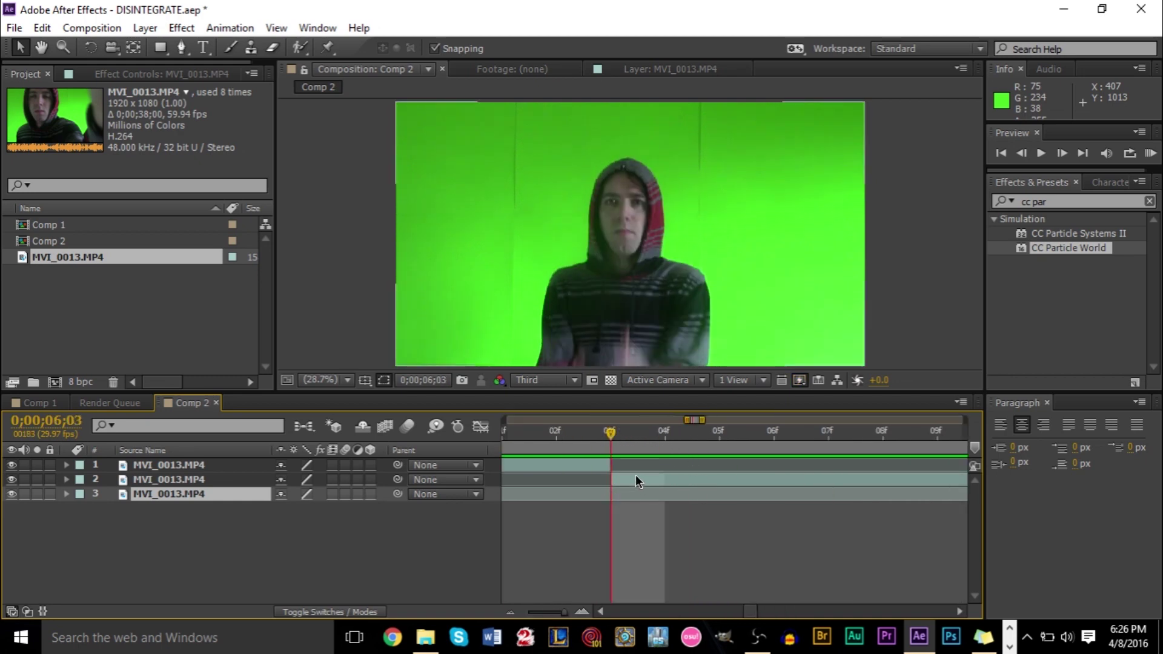
Freeze layer 2 on its 0;00;06;03 frame with Time > Freeze Frame and verify the hold.
{"action": "right_click", "coordinate": [635, 481]}
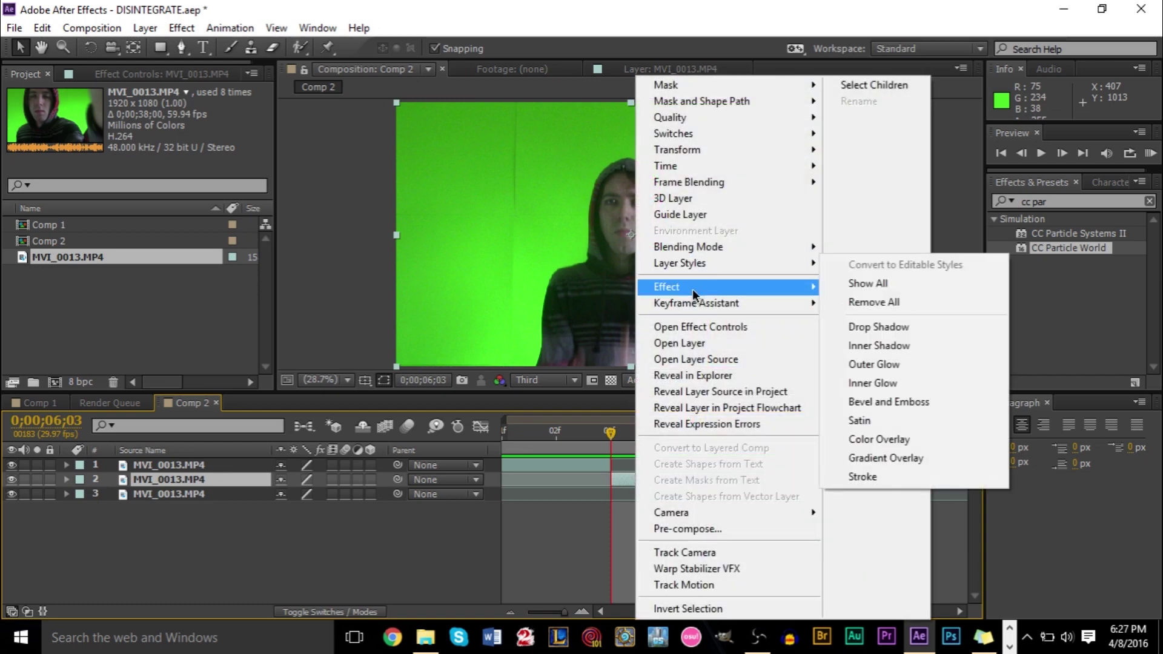
{"action": "mouse_move", "coordinate": [705, 169]}
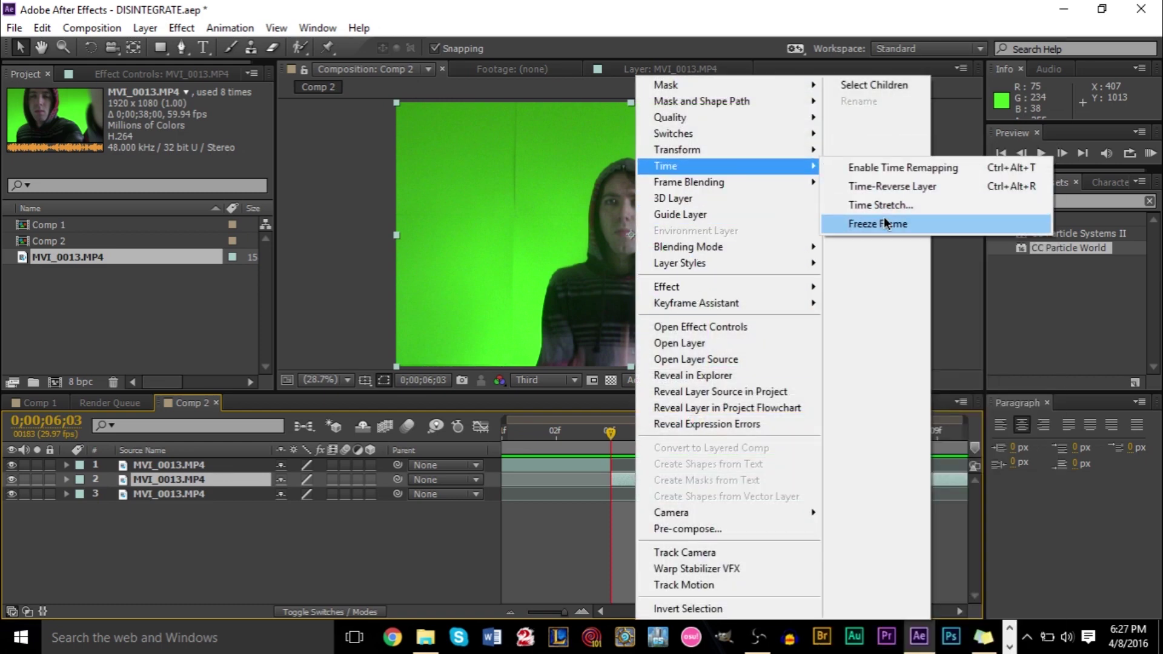
{"action": "left_click", "coordinate": [883, 224]}
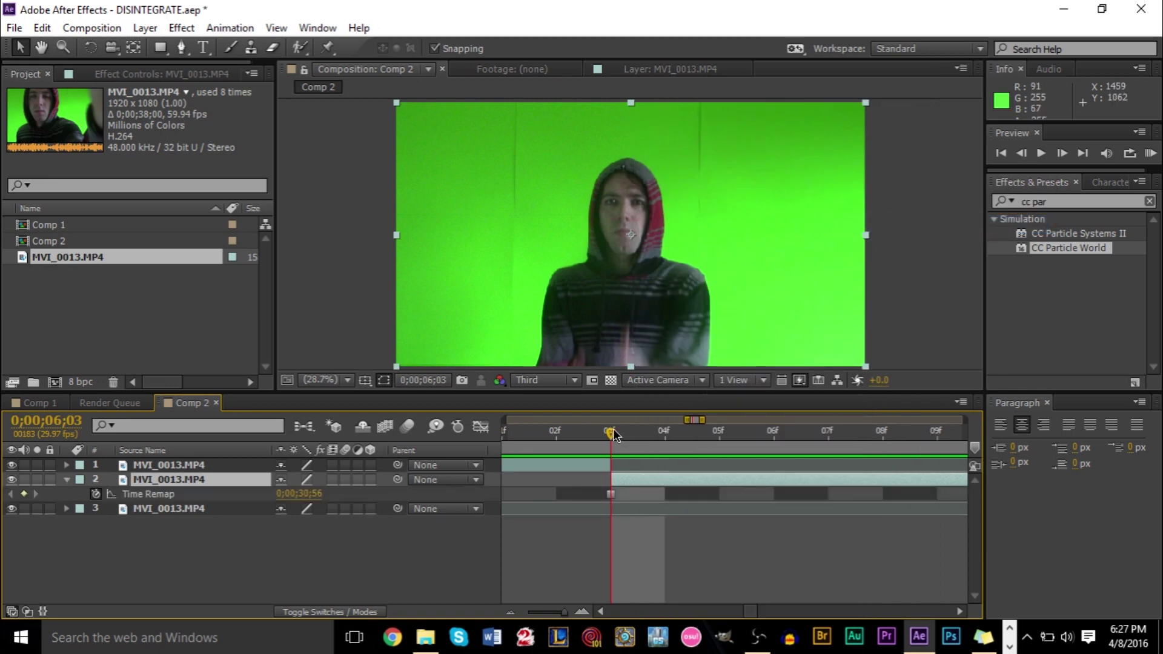
{"action": "left_click_drag", "start_coordinate": [621, 434], "coordinate": [688, 438]}
{"action": "left_click_drag", "start_coordinate": [892, 433], "coordinate": [669, 461]}
{"action": "key", "text": "minus"}
{"action": "key", "text": "minus"}
{"action": "key", "text": "minus"}
Snap layer 3's start to layer 2's freeze keyframe just after 6 seconds.
{"action": "left_click_drag", "start_coordinate": [828, 510], "coordinate": [664, 514]}
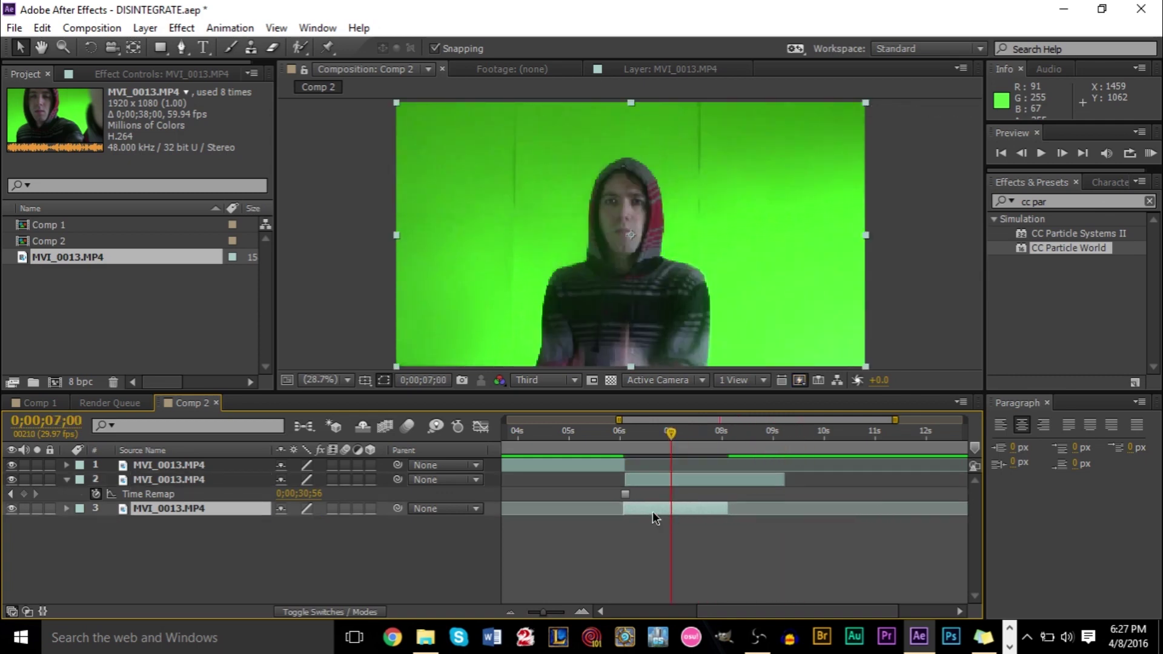
{"action": "scroll", "coordinate": [652, 511], "scroll_direction": "up", "scroll_amount": 4}
{"action": "scroll", "coordinate": [754, 488], "scroll_direction": "down", "scroll_amount": 2}
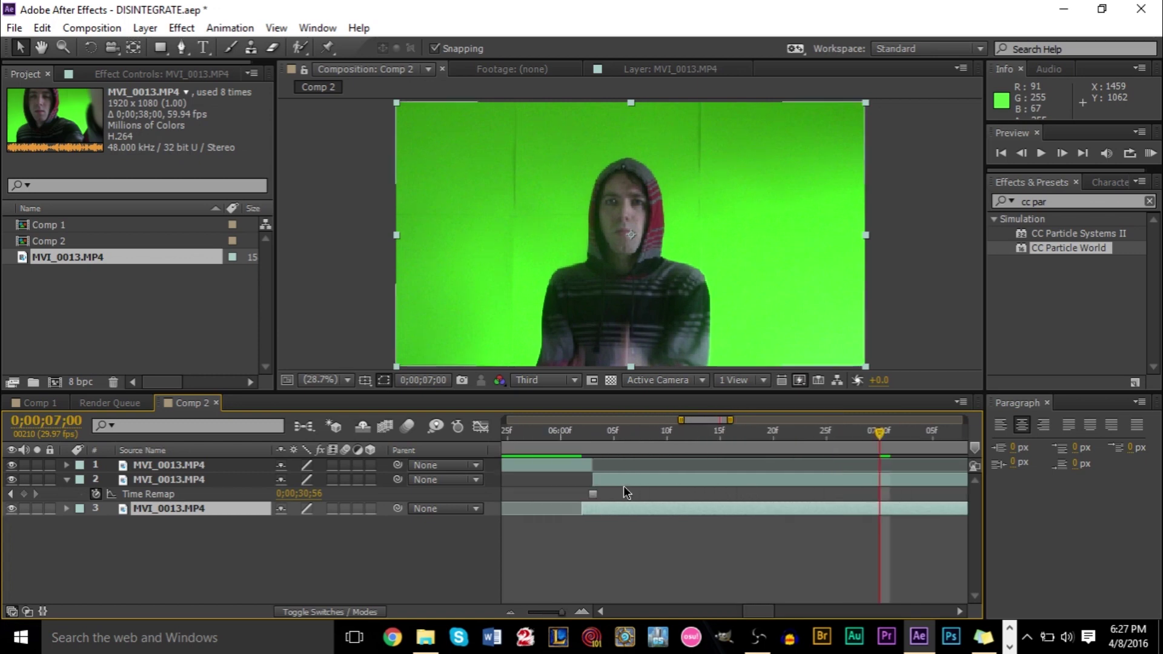
{"action": "scroll", "coordinate": [547, 478], "scroll_direction": "up", "scroll_amount": 3}
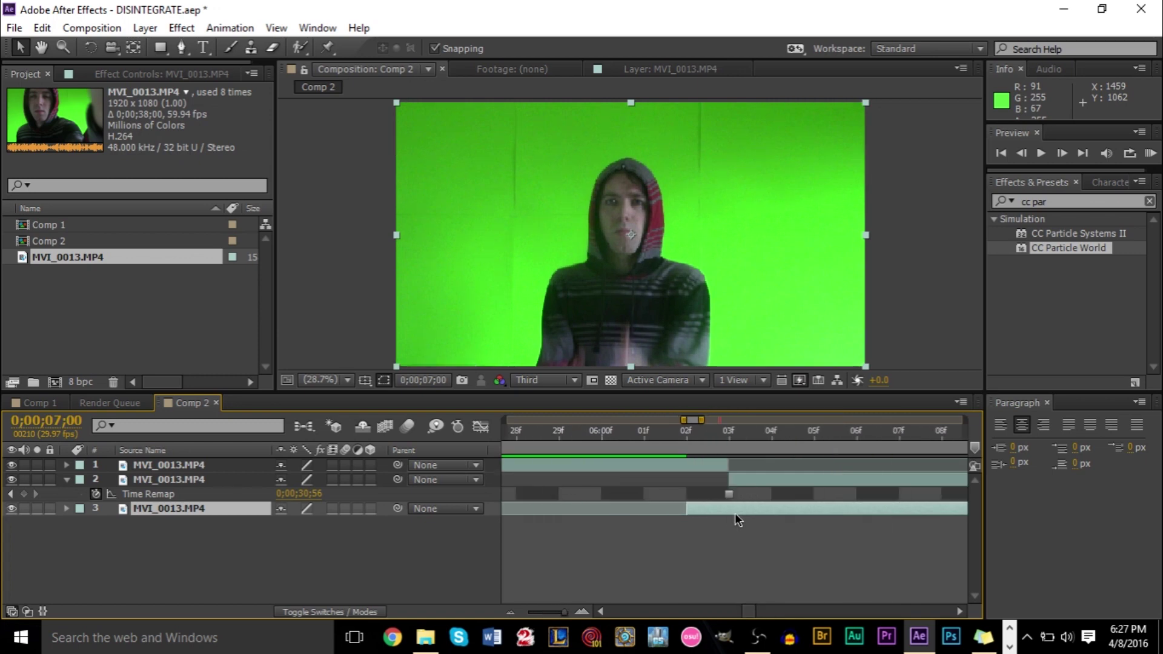
{"action": "left_click_drag", "start_coordinate": [735, 514], "coordinate": [747, 513]}
{"action": "scroll", "coordinate": [747, 514], "scroll_direction": "down", "scroll_amount": 6}
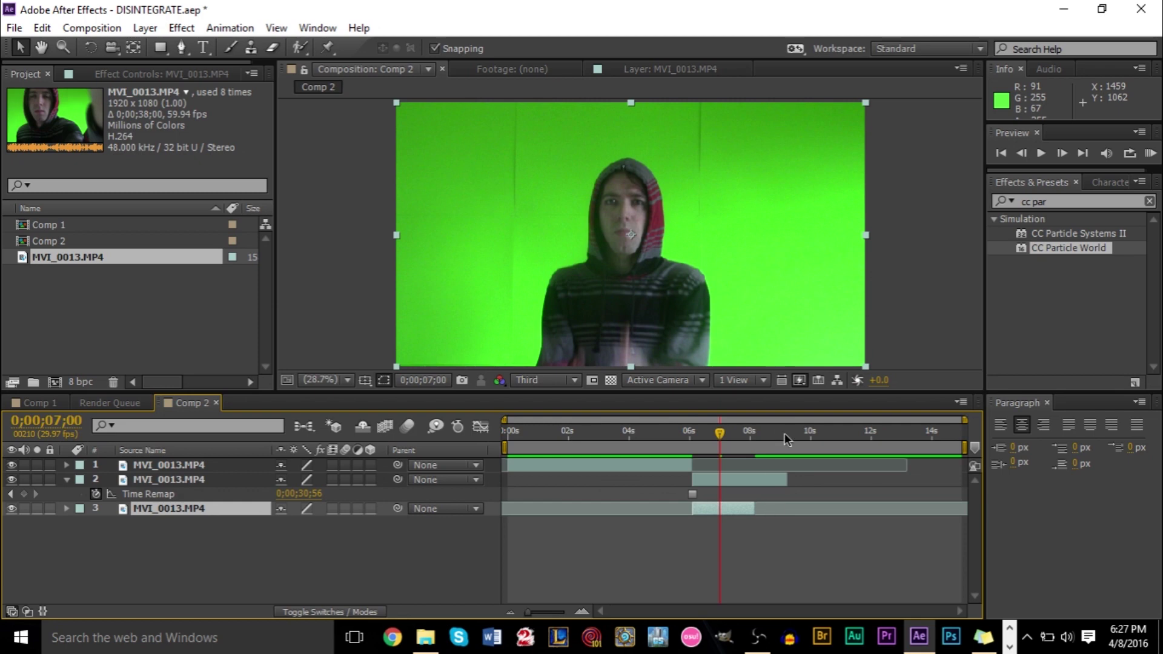
{"action": "left_click_drag", "start_coordinate": [750, 437], "coordinate": [789, 438]}
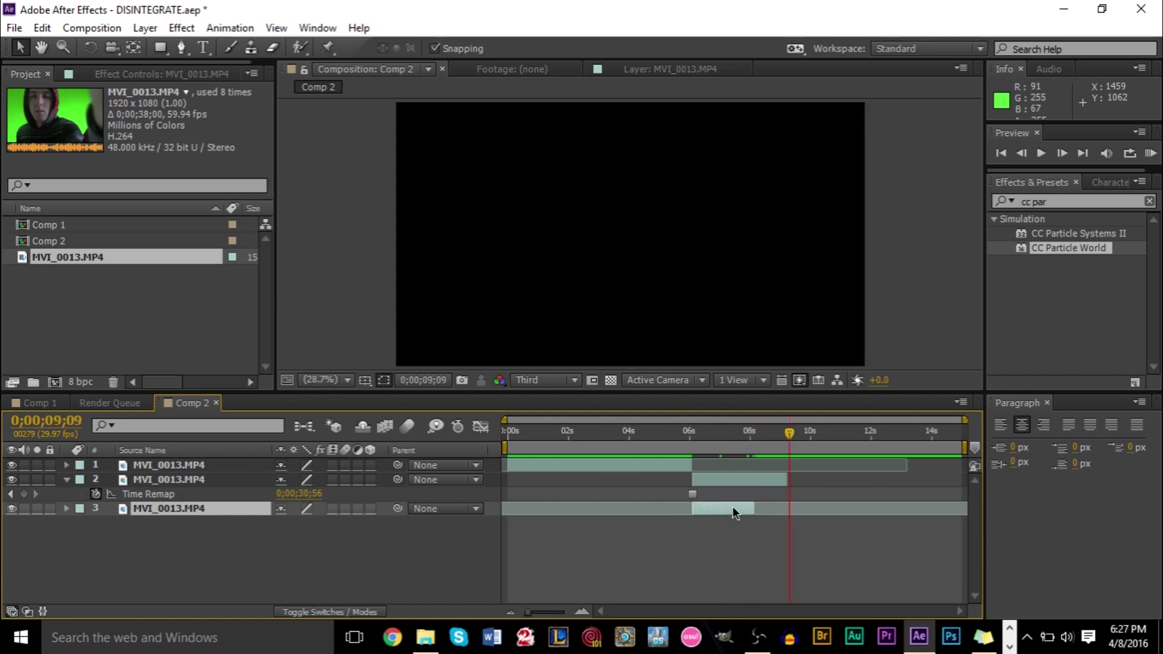
Duplicate layer 3 as layer 4, move it later, and trim it to end at 0;00;09;07.
{"action": "key", "text": "ctrl+d"}
{"action": "left_click_drag", "start_coordinate": [713, 527], "coordinate": [766, 528]}
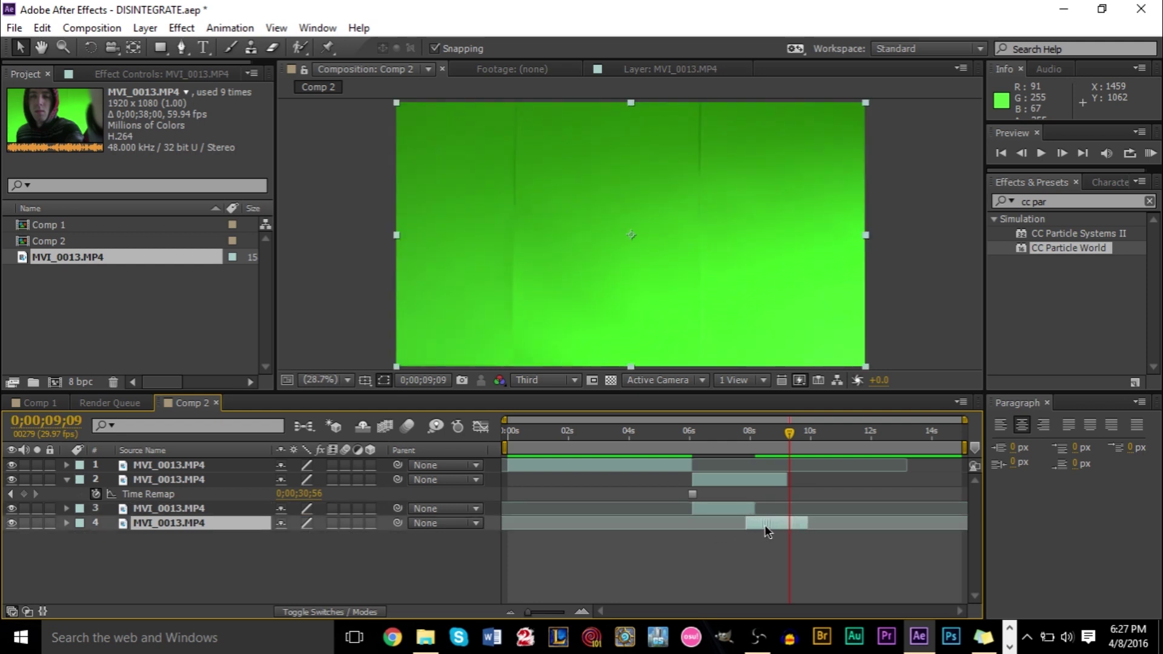
{"action": "key", "text": ";"}
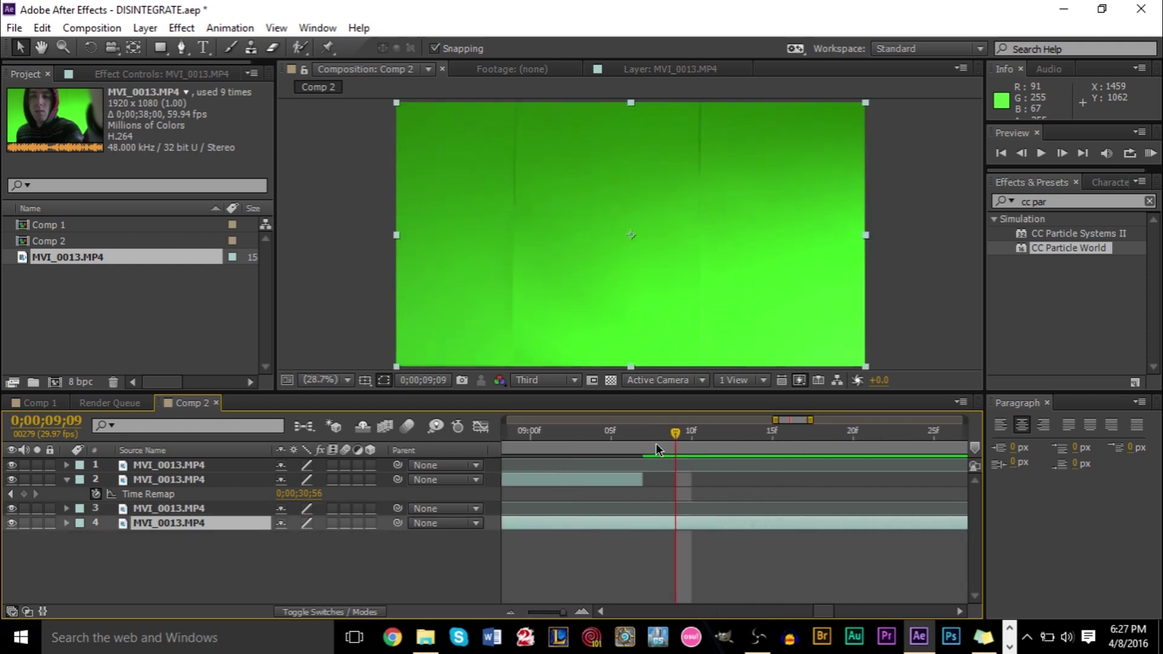
{"action": "left_click_drag", "start_coordinate": [660, 433], "coordinate": [645, 435]}
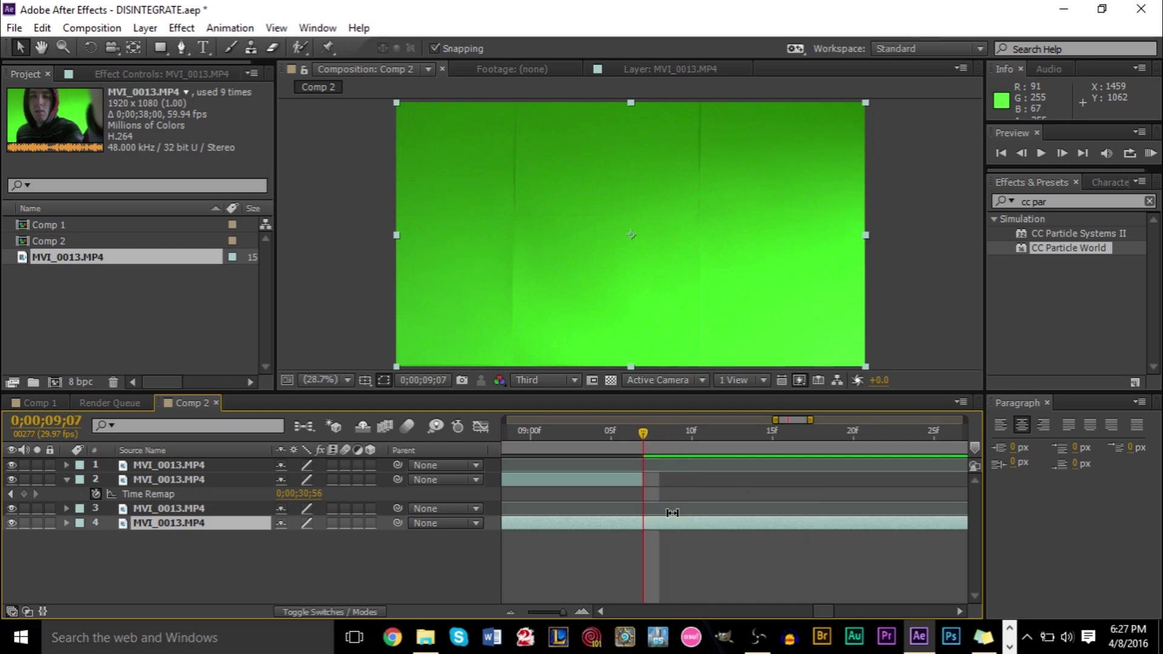
{"action": "key", "text": "ctrl+shift+d"}
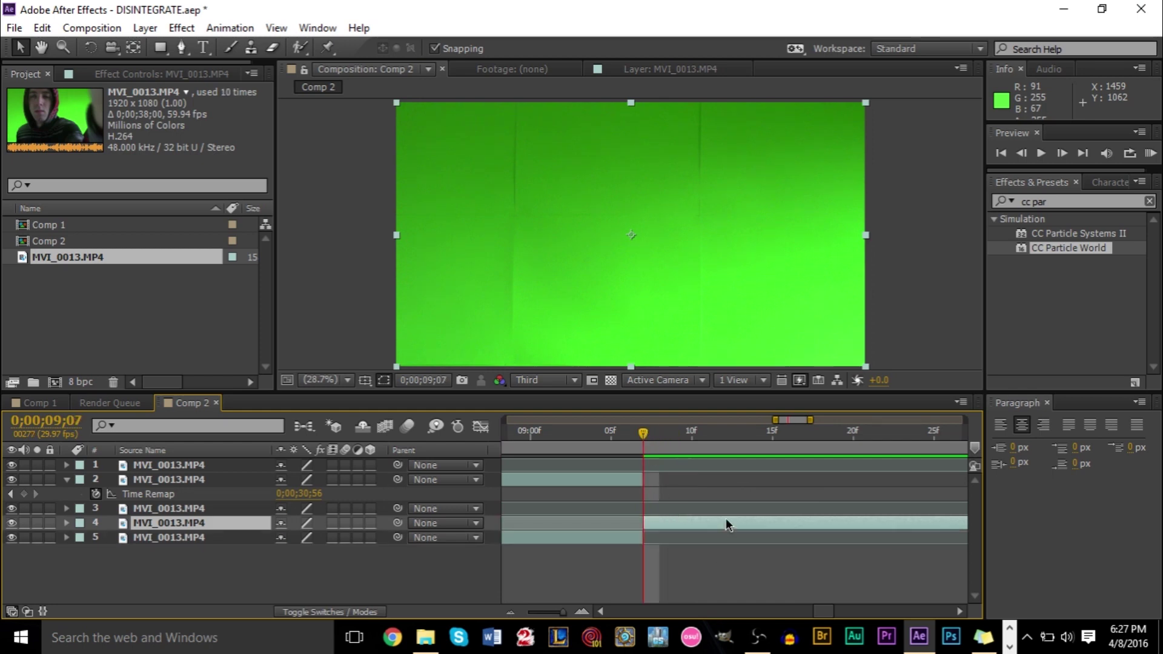
{"action": "key", "text": "Delete"}
{"action": "key", "text": ";"}
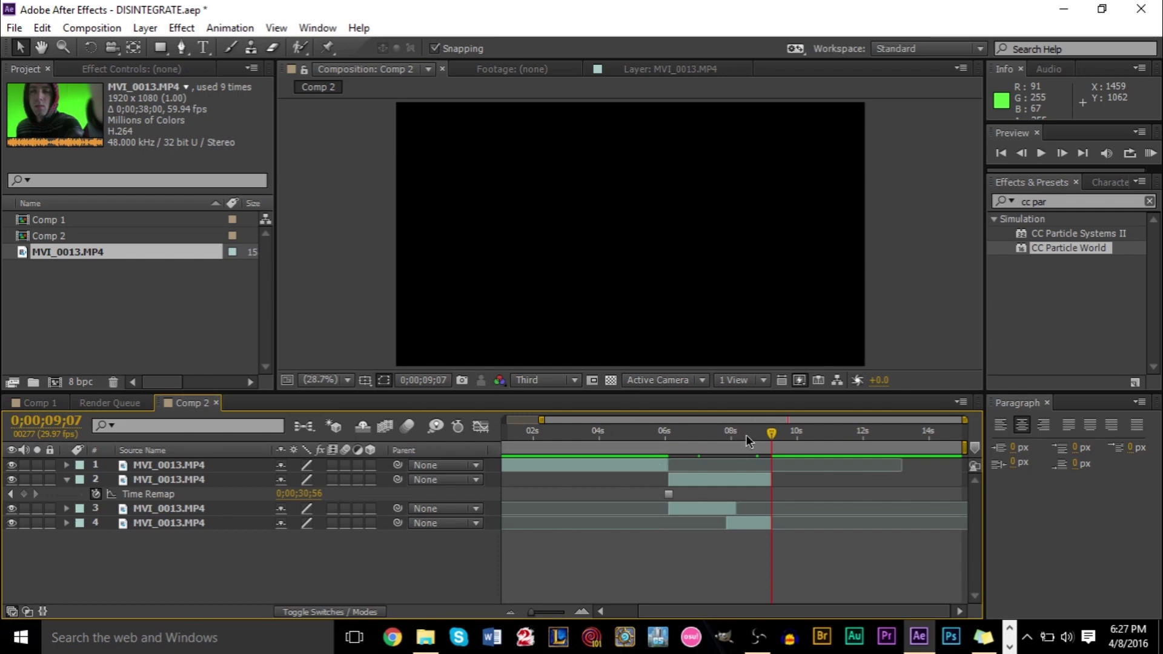
{"action": "left_click_drag", "start_coordinate": [747, 430], "coordinate": [698, 434]}
{"action": "left_click", "coordinate": [698, 512]}
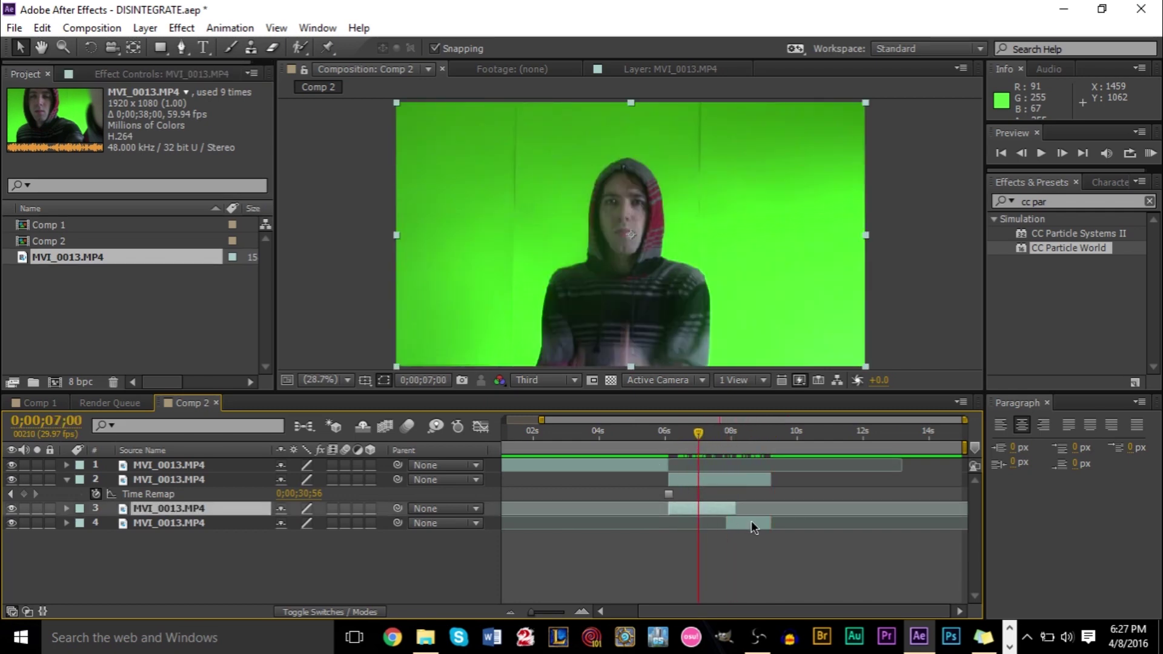
{"action": "left_click", "coordinate": [752, 521]}
{"action": "left_click", "coordinate": [724, 510]}
{"action": "left_click", "coordinate": [715, 464]}
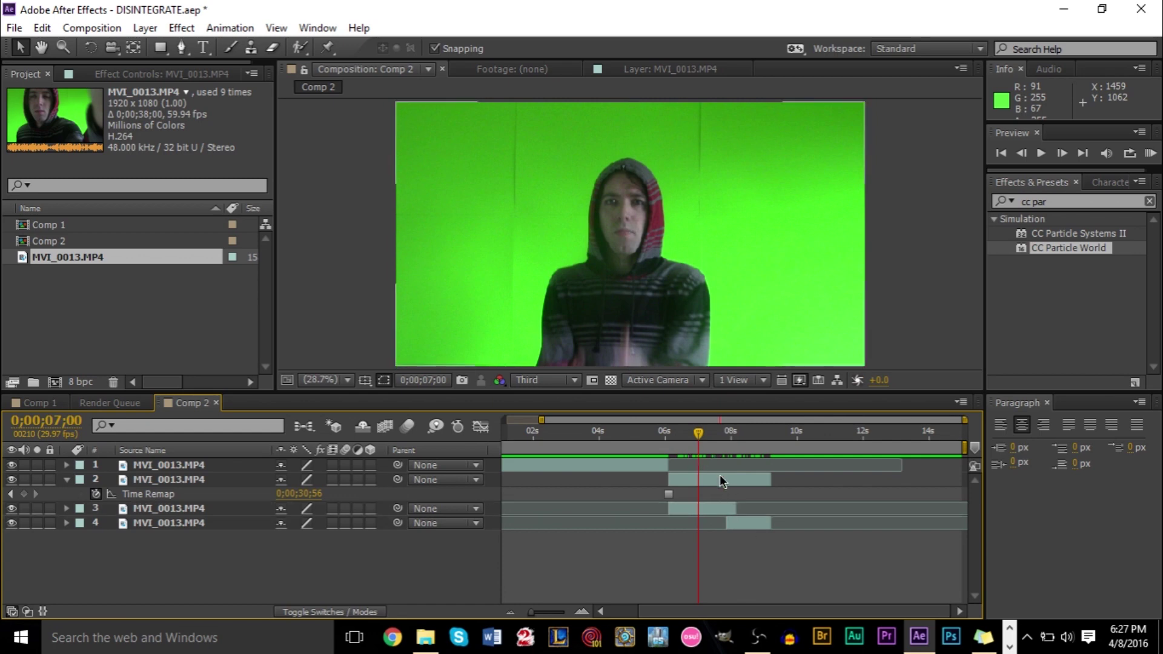
{"action": "left_click", "coordinate": [721, 481]}
{"action": "left_click", "coordinate": [624, 464]}
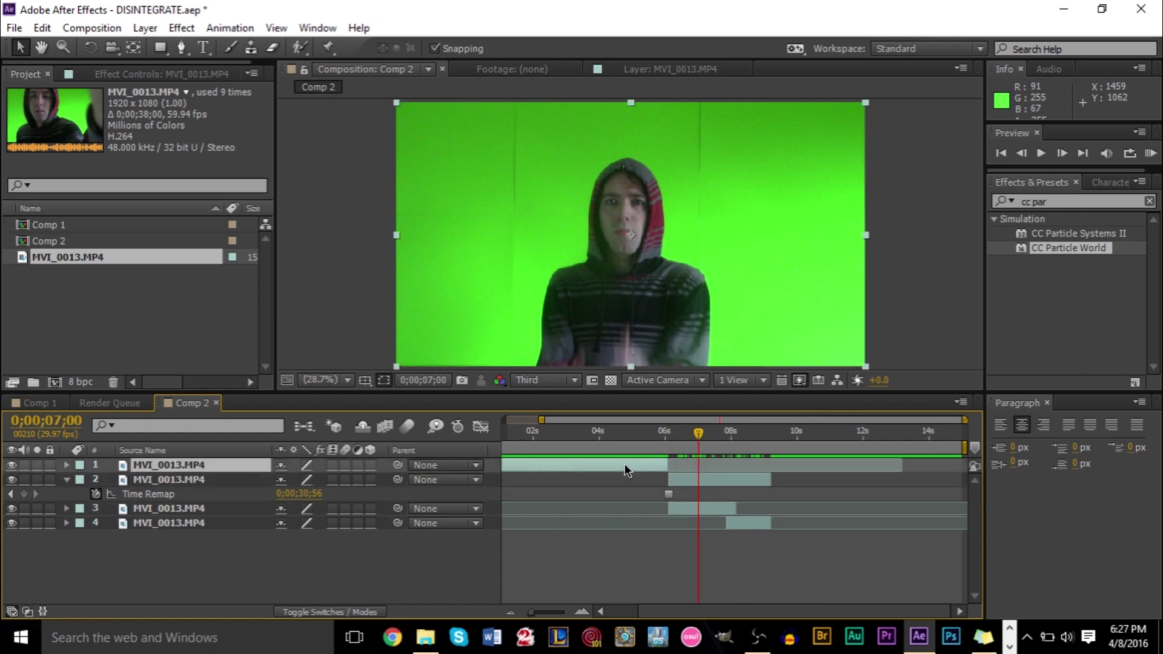
{"action": "mouse_move", "coordinate": [657, 437]}
{"action": "left_mouse_down"}
{"action": "mouse_move", "coordinate": [512, 427]}
{"action": "mouse_move", "coordinate": [696, 430]}
{"action": "mouse_move", "coordinate": [678, 431]}
{"action": "left_mouse_up"}
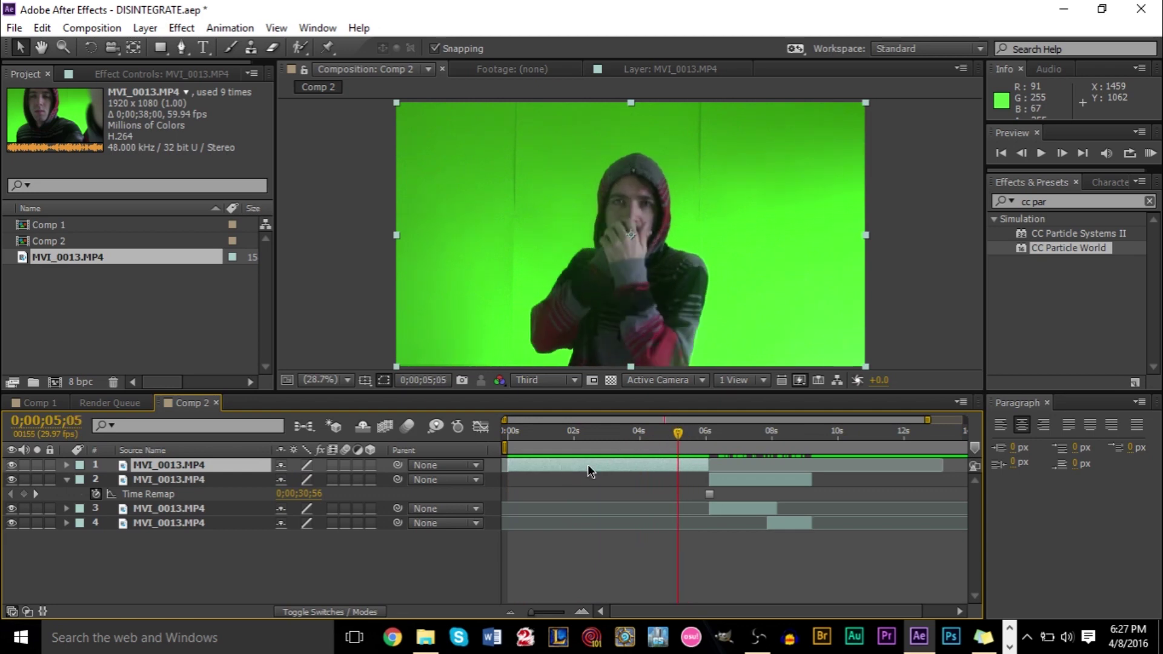
{"action": "left_click", "coordinate": [742, 509]}
{"action": "left_click", "coordinate": [787, 522]}
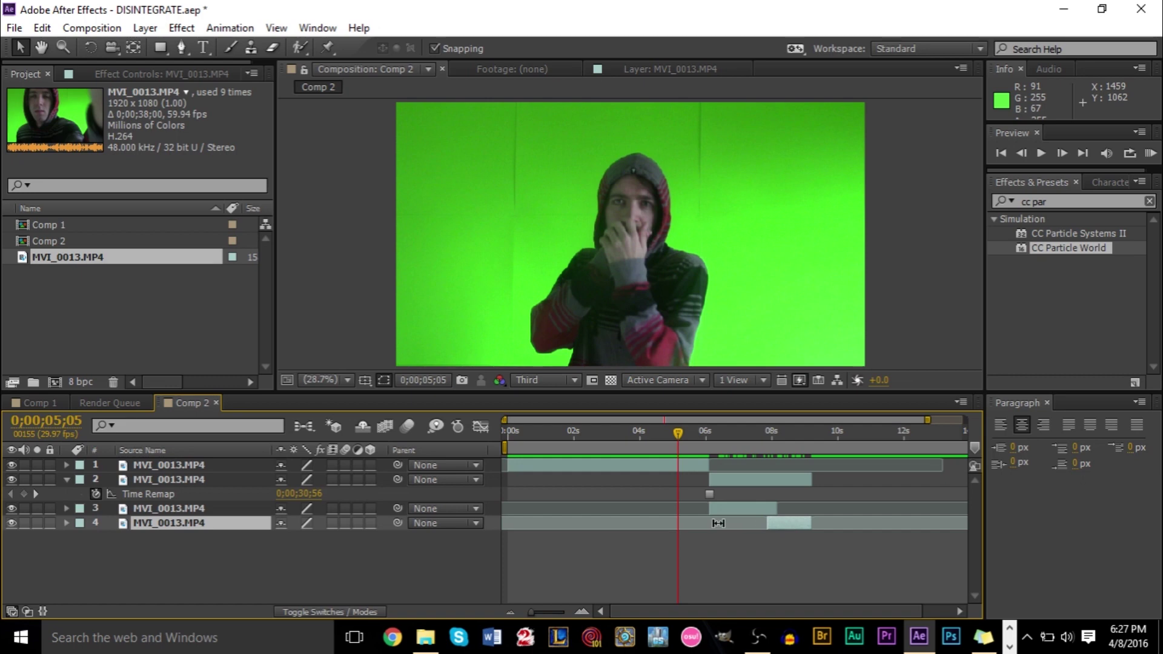
{"action": "left_click", "coordinate": [740, 478]}
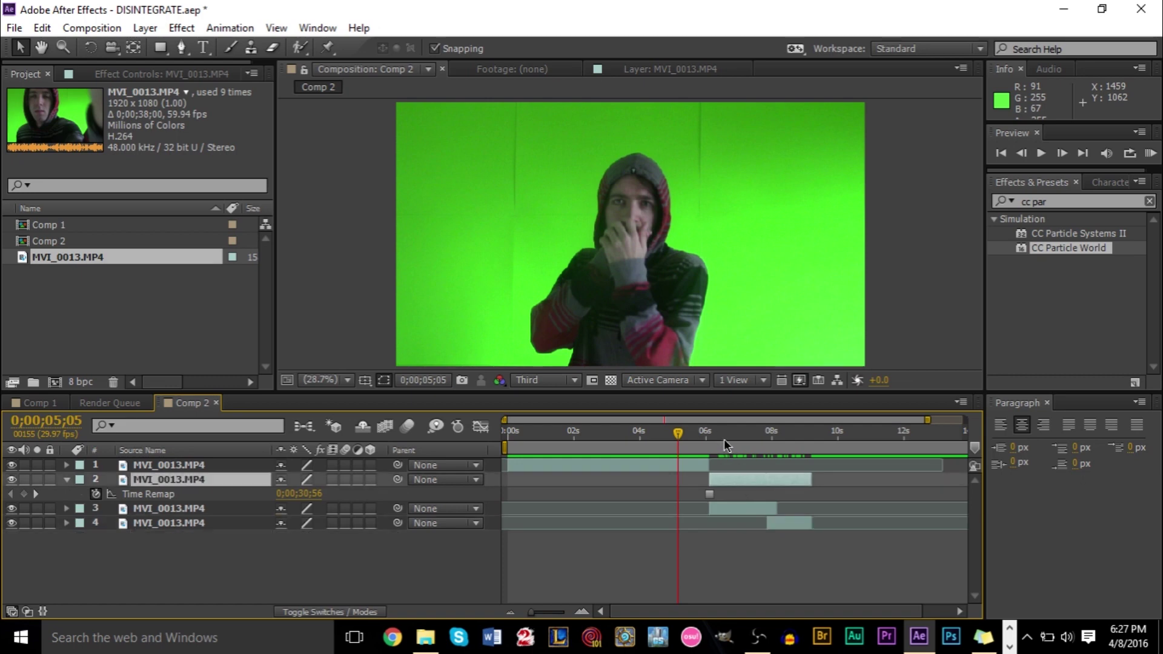
{"action": "left_click", "coordinate": [740, 447]}
{"action": "left_click_drag", "start_coordinate": [727, 447], "coordinate": [715, 442]}
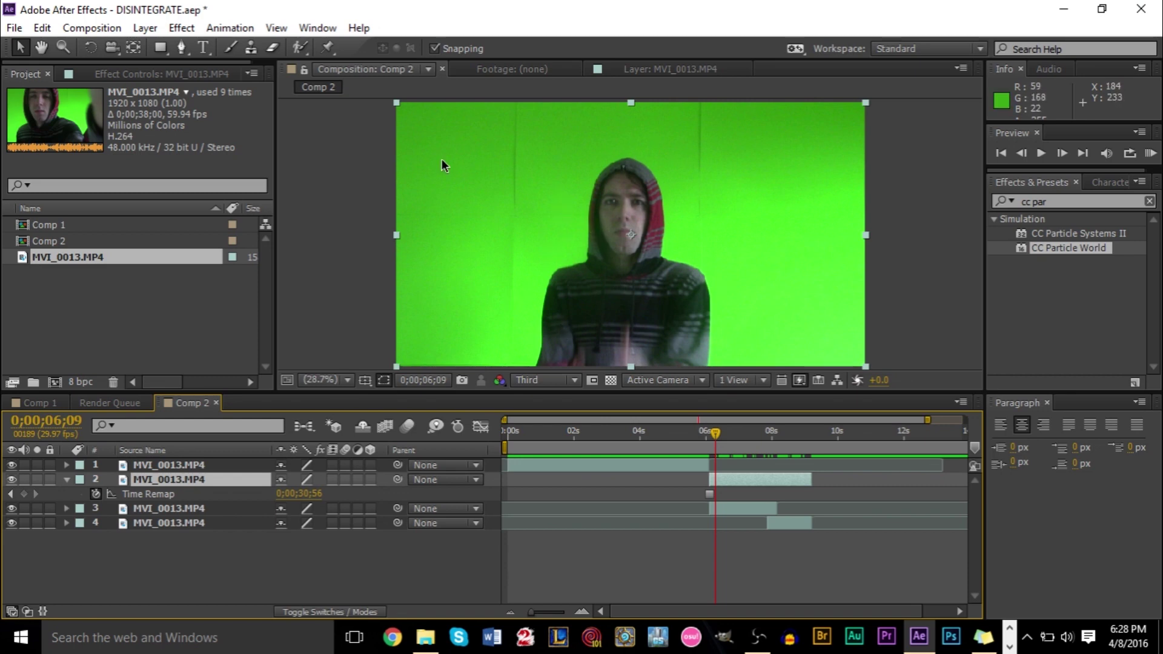
Magnify Comp 2's view to 200% and pan onto the edge of the figure's hood.
{"action": "scroll", "coordinate": [646, 249], "scroll_direction": "up", "scroll_amount": 1}
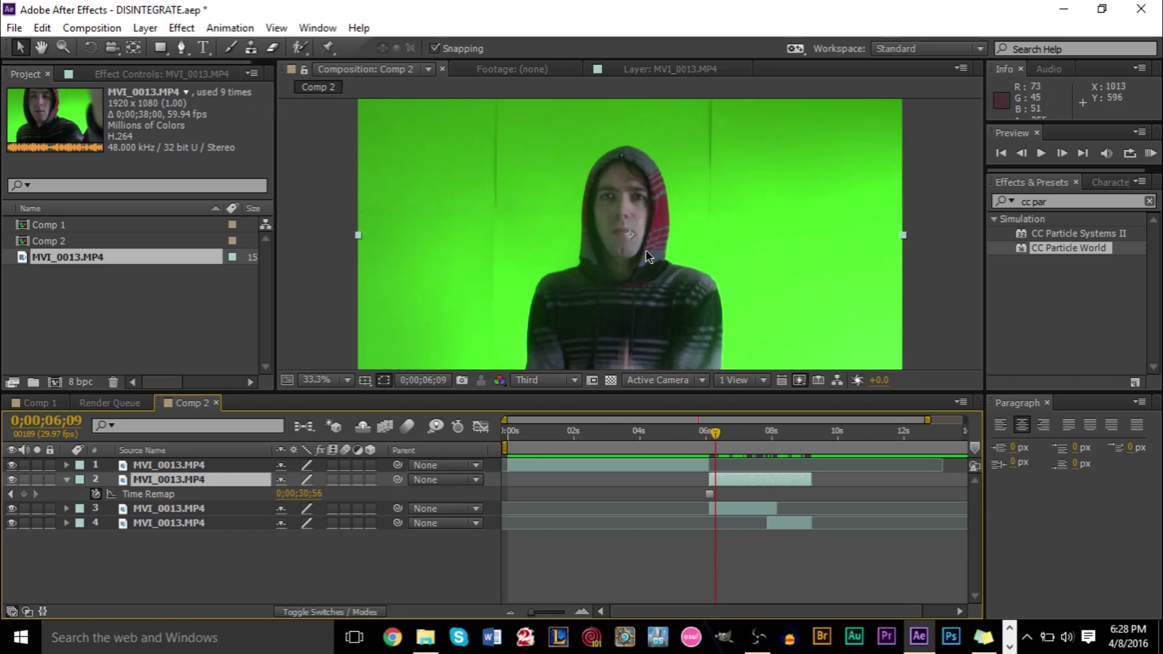
{"action": "scroll", "coordinate": [646, 250], "scroll_direction": "up", "scroll_amount": 4}
{"action": "scroll", "coordinate": [634, 252], "scroll_direction": "down", "scroll_amount": 1}
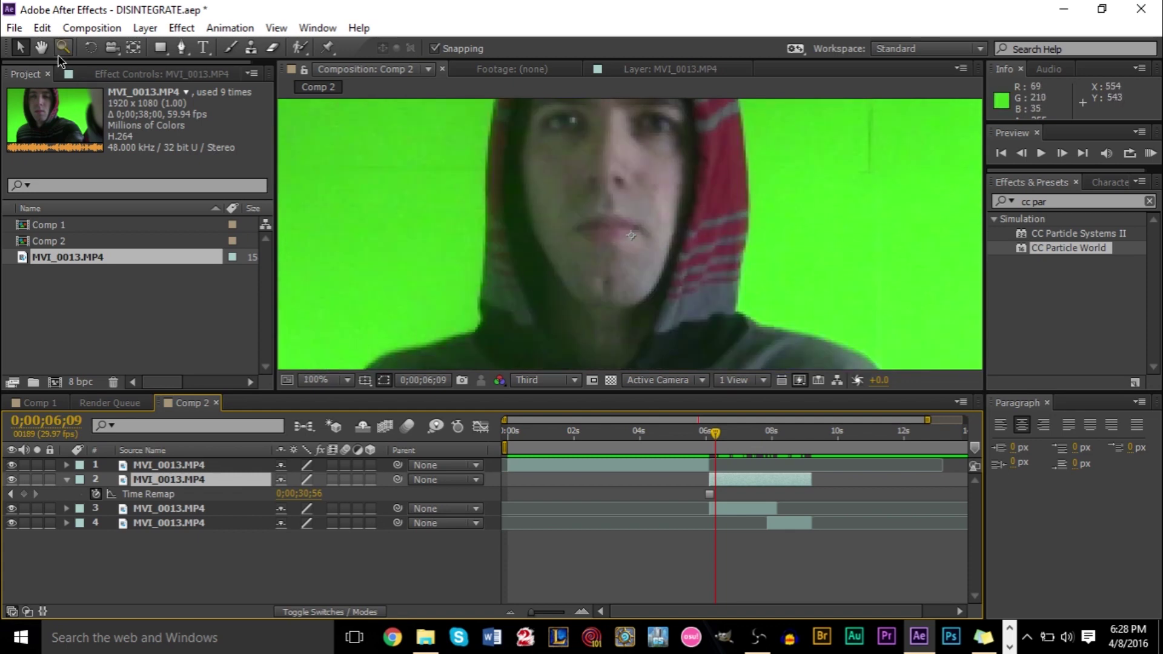
{"action": "left_click", "coordinate": [41, 48]}
{"action": "left_click_drag", "start_coordinate": [357, 232], "coordinate": [569, 257]}
{"action": "scroll", "coordinate": [570, 261], "scroll_direction": "up", "scroll_amount": 1}
{"action": "scroll", "coordinate": [545, 255], "scroll_direction": "up", "scroll_amount": 1}
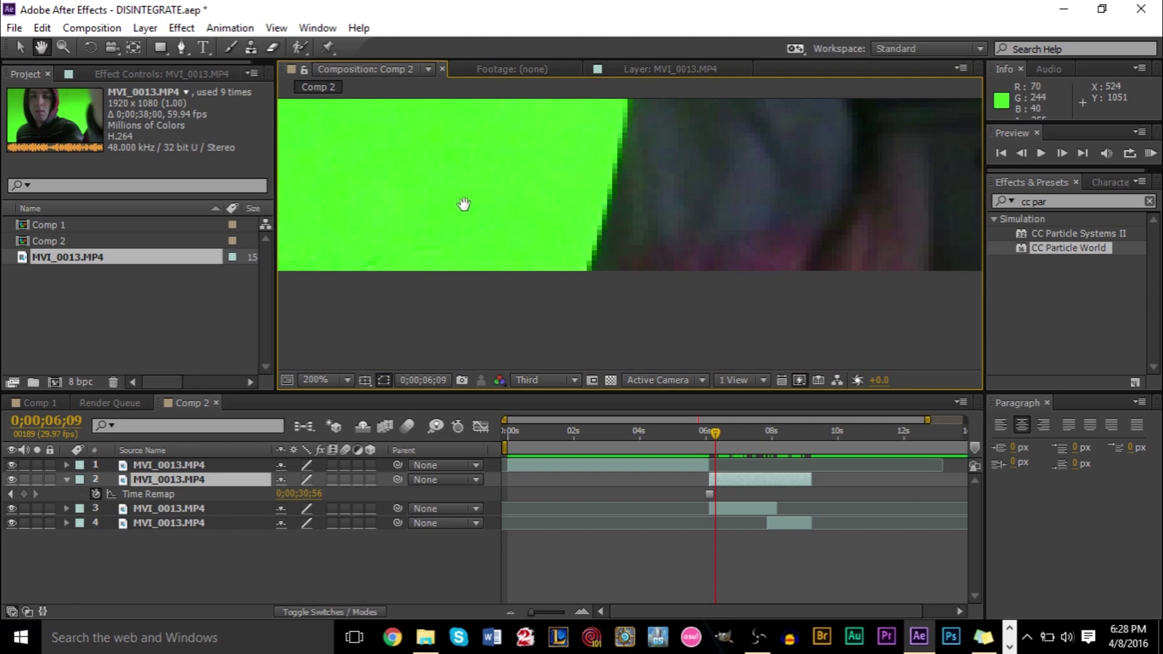
{"action": "left_click", "coordinate": [181, 51]}
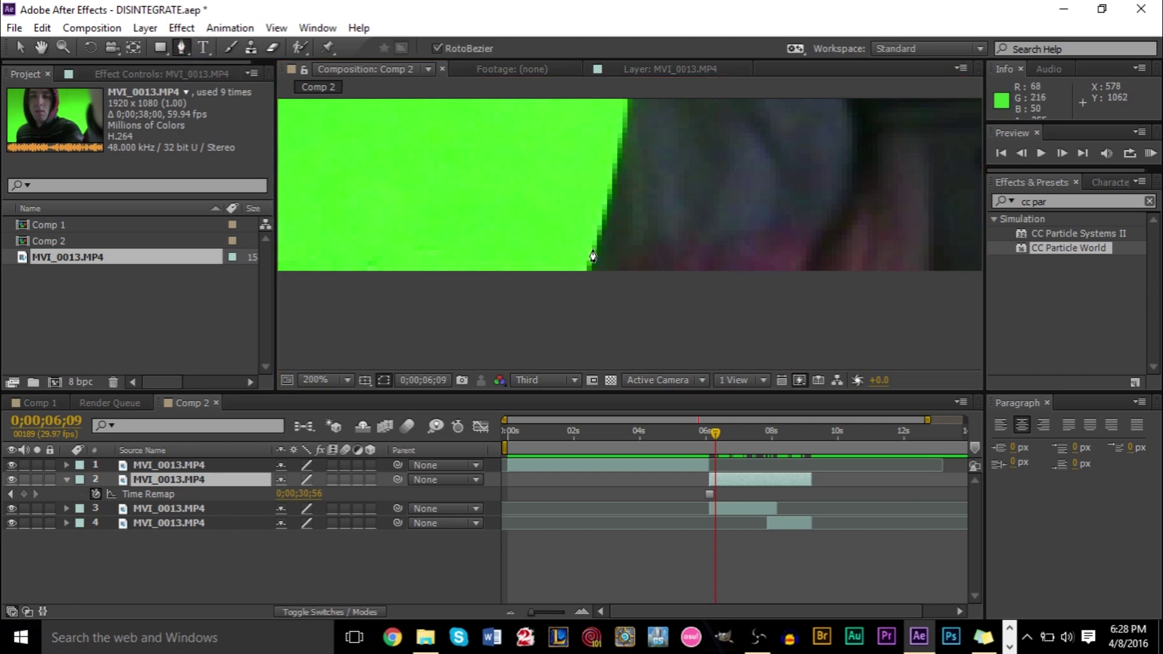
Place Pen mask points up the figure's lower green edge, nudging the top point onto the edge.
{"action": "left_click", "coordinate": [584, 269]}
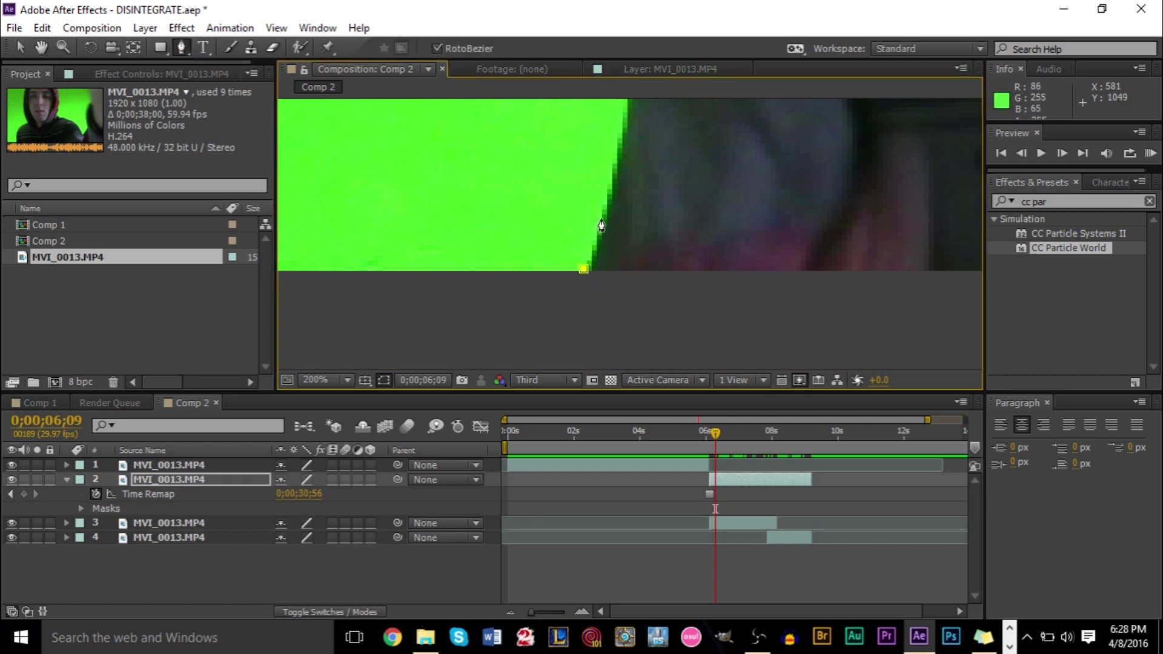
{"action": "left_click", "coordinate": [615, 138]}
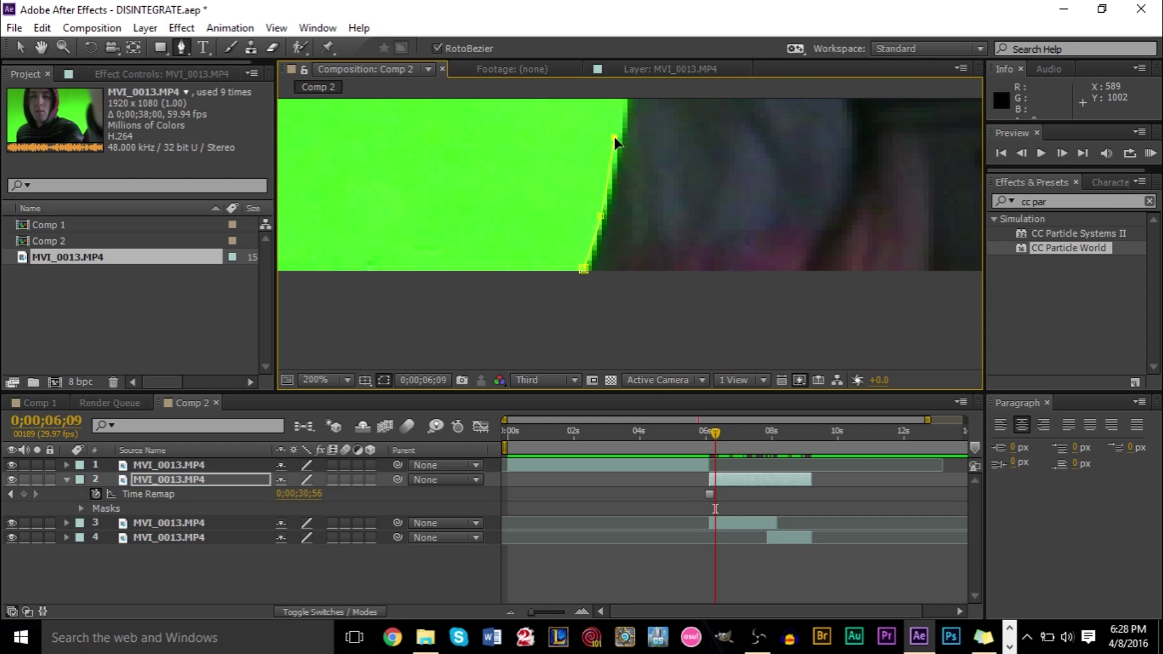
{"action": "left_click", "coordinate": [40, 47]}
{"action": "left_click_drag", "start_coordinate": [711, 146], "coordinate": [693, 294]}
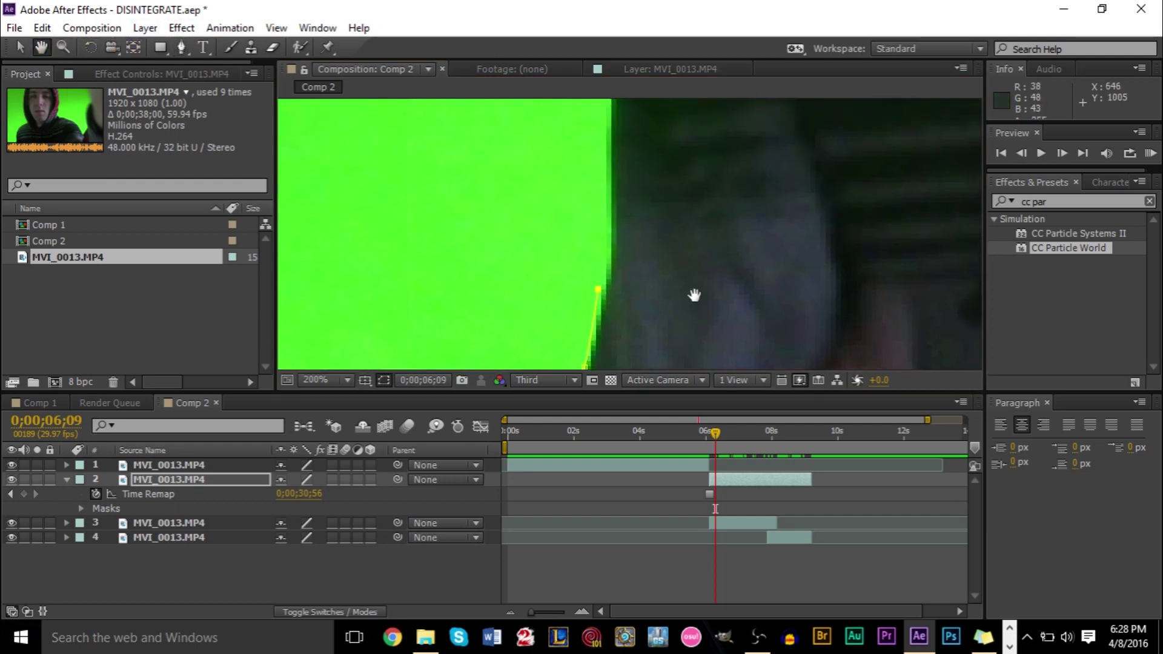
{"action": "left_click", "coordinate": [181, 47]}
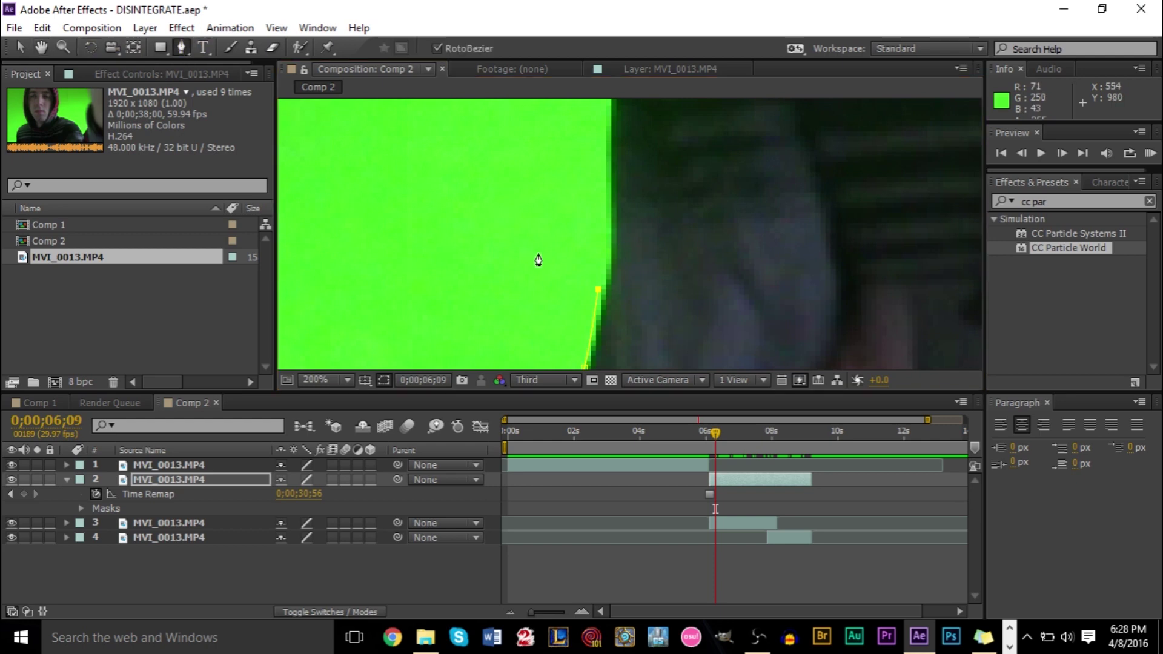
{"action": "left_click", "coordinate": [600, 205]}
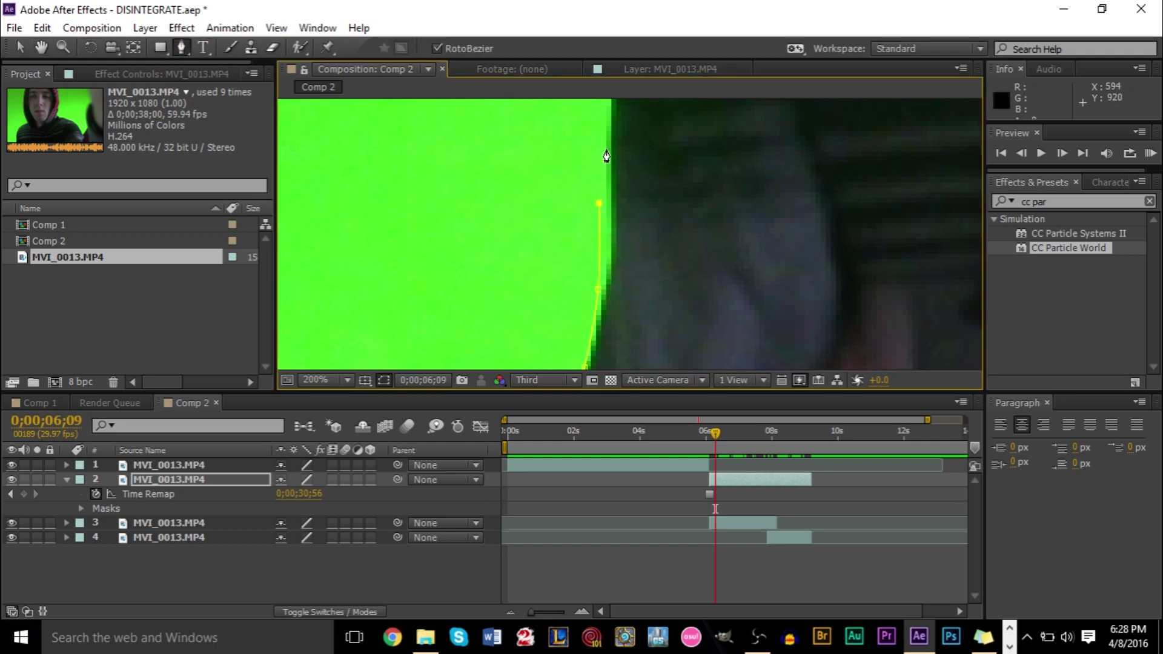
{"action": "left_click", "coordinate": [600, 116]}
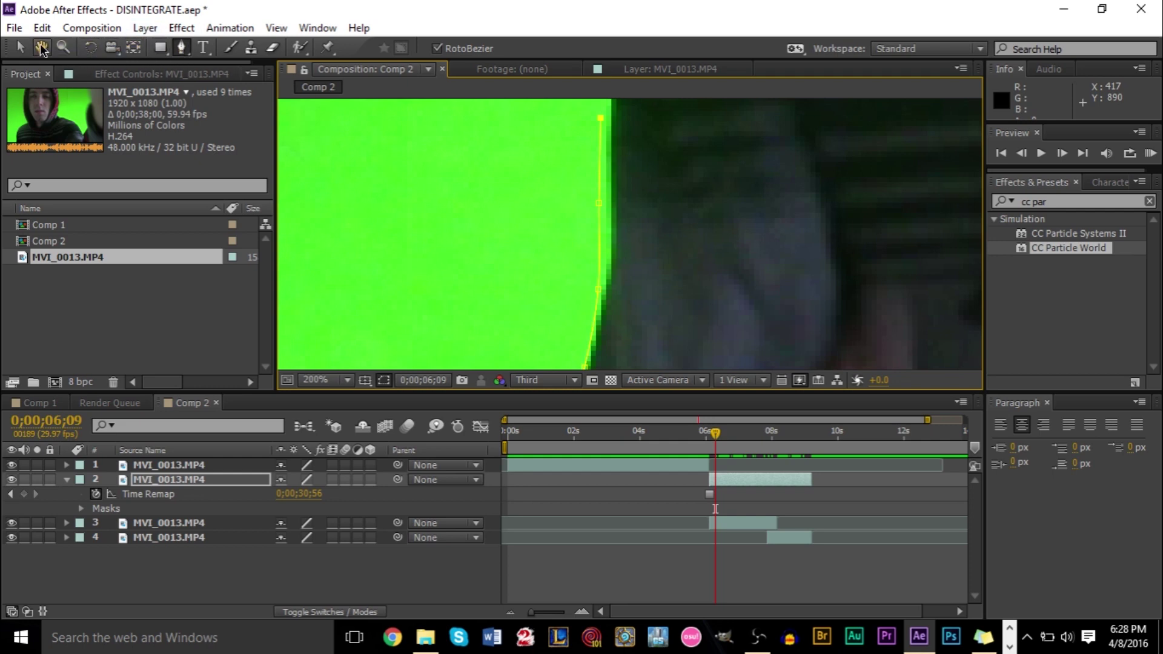
{"action": "left_click", "coordinate": [41, 49]}
{"action": "left_click_drag", "start_coordinate": [742, 191], "coordinate": [662, 347]}
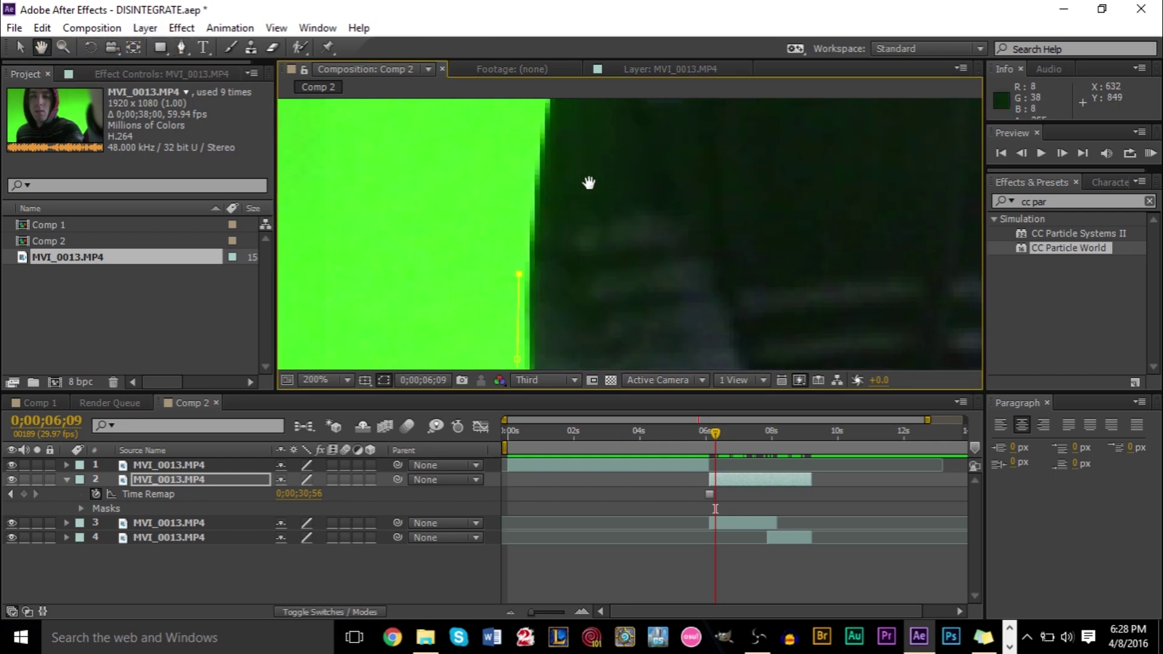
{"action": "left_click_drag", "start_coordinate": [589, 182], "coordinate": [570, 225]}
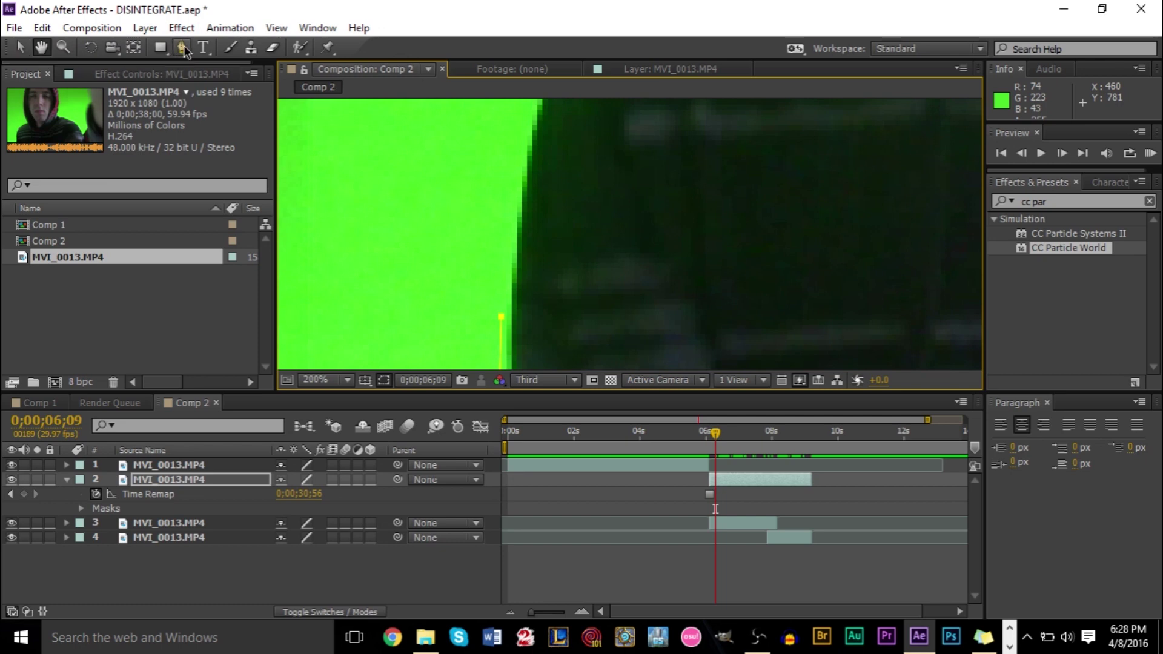
{"action": "left_click", "coordinate": [182, 48]}
{"action": "left_click", "coordinate": [513, 204]}
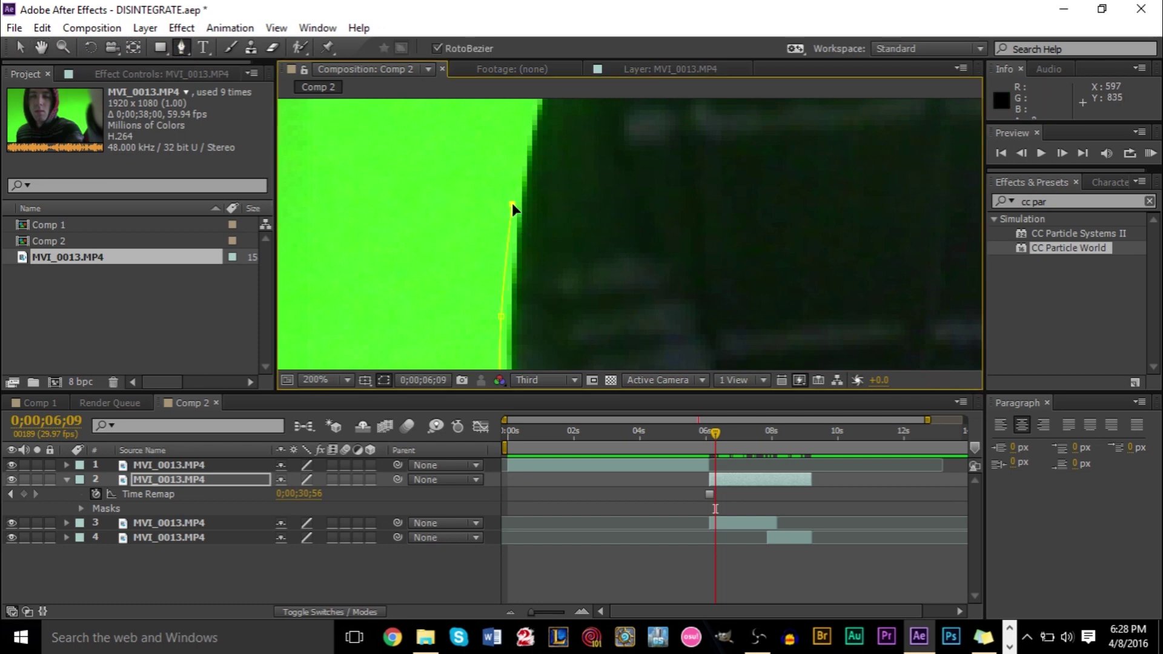
{"action": "left_click", "coordinate": [521, 118]}
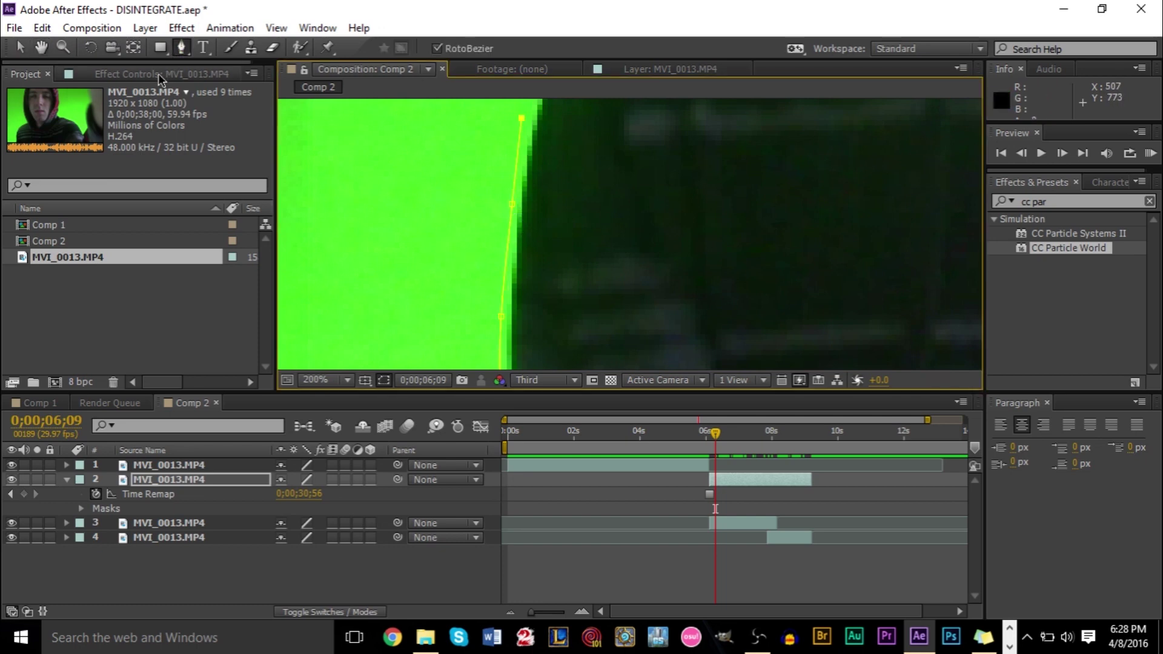
{"action": "left_click", "coordinate": [42, 48]}
{"action": "left_click_drag", "start_coordinate": [629, 168], "coordinate": [605, 249]}
{"action": "left_click", "coordinate": [28, 43]}
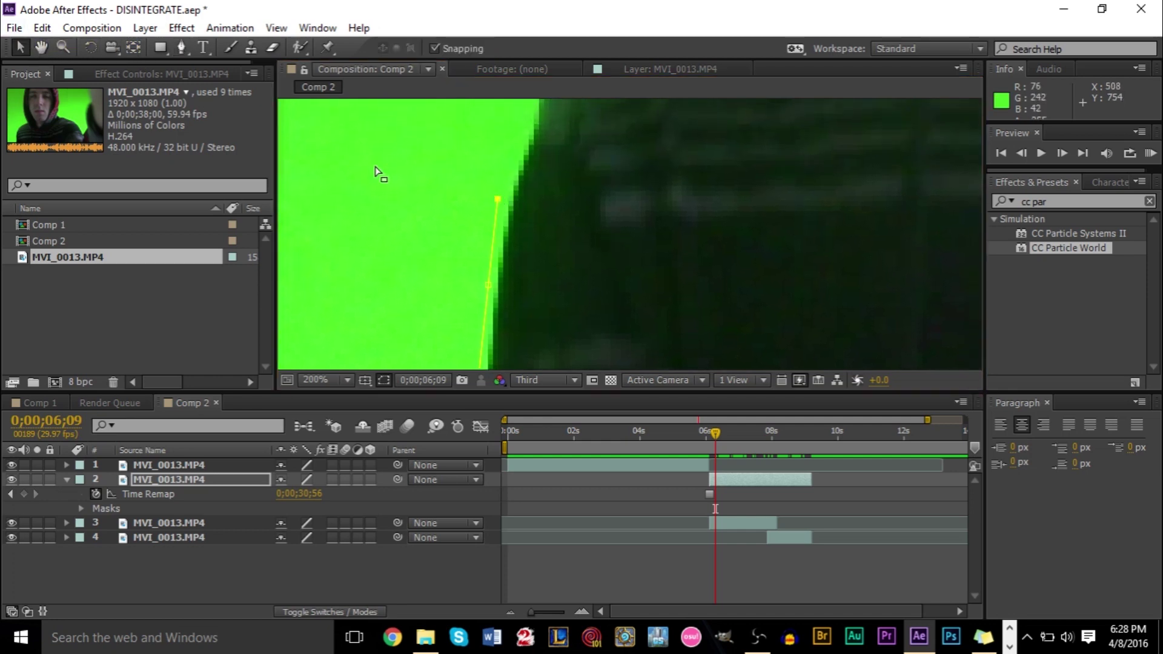
{"action": "left_click_drag", "start_coordinate": [498, 200], "coordinate": [508, 189]}
{"action": "left_click", "coordinate": [517, 144]}
Continue the mask outline along the shoulder curve, neck corner and jaw.
{"action": "left_click", "coordinate": [159, 48]}
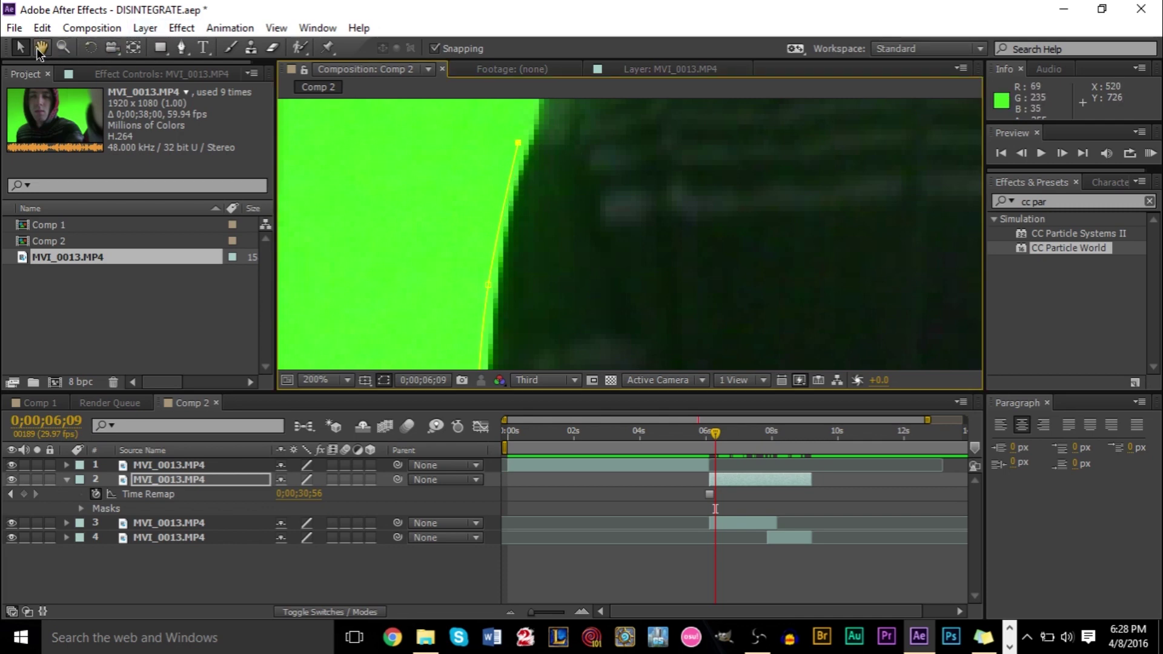
{"action": "left_click_drag", "start_coordinate": [641, 202], "coordinate": [587, 348]}
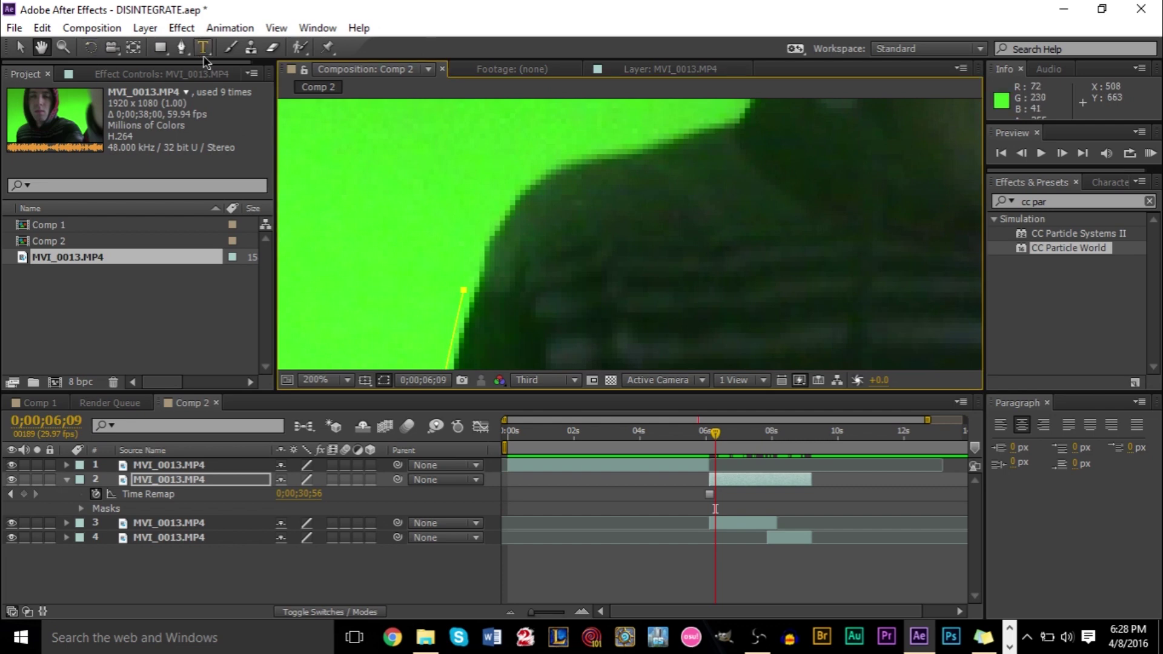
{"action": "left_click", "coordinate": [181, 47]}
{"action": "left_click", "coordinate": [484, 233]}
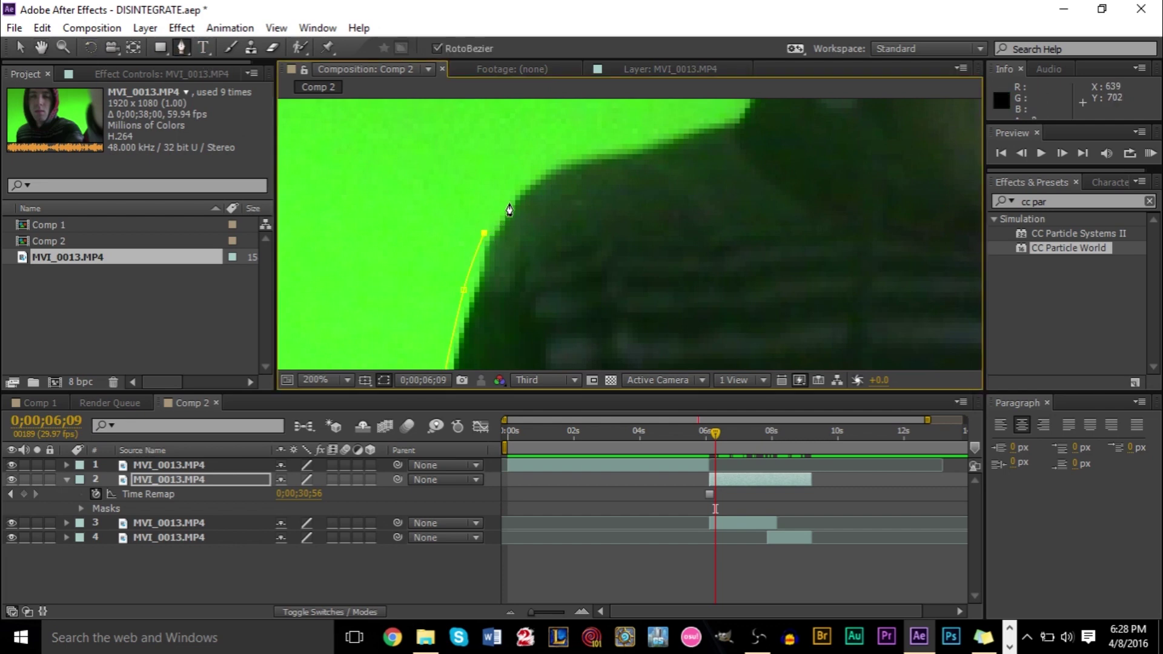
{"action": "left_click", "coordinate": [618, 151]}
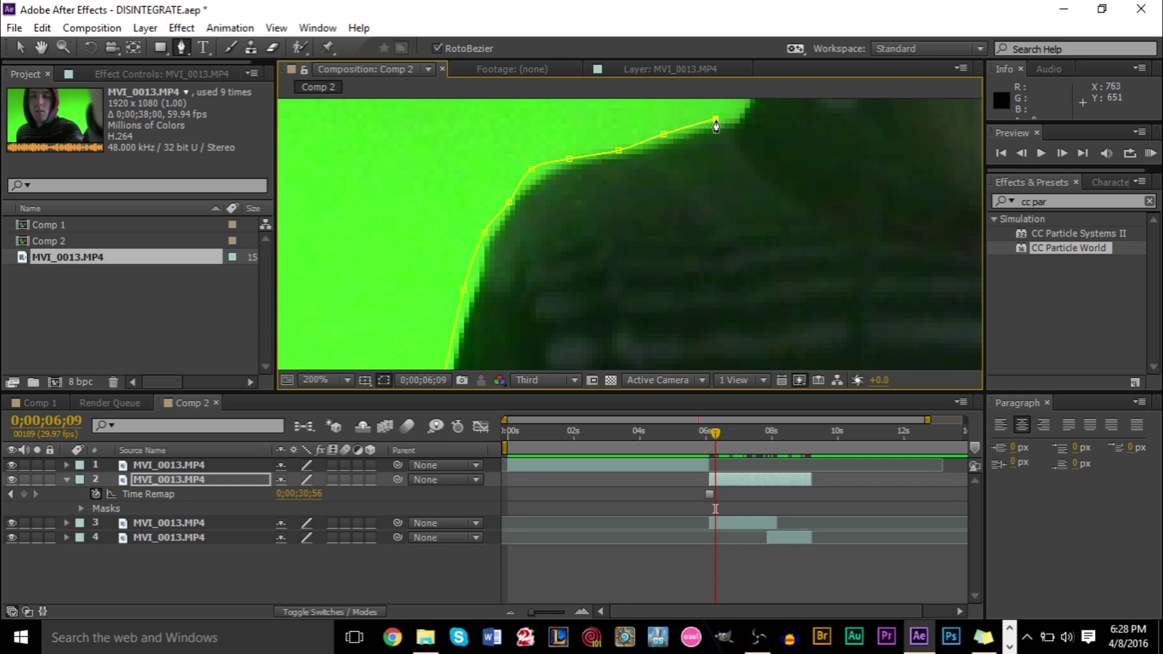
{"action": "left_click", "coordinate": [735, 113]}
{"action": "left_click", "coordinate": [40, 47]}
{"action": "left_click_drag", "start_coordinate": [602, 165], "coordinate": [433, 358]}
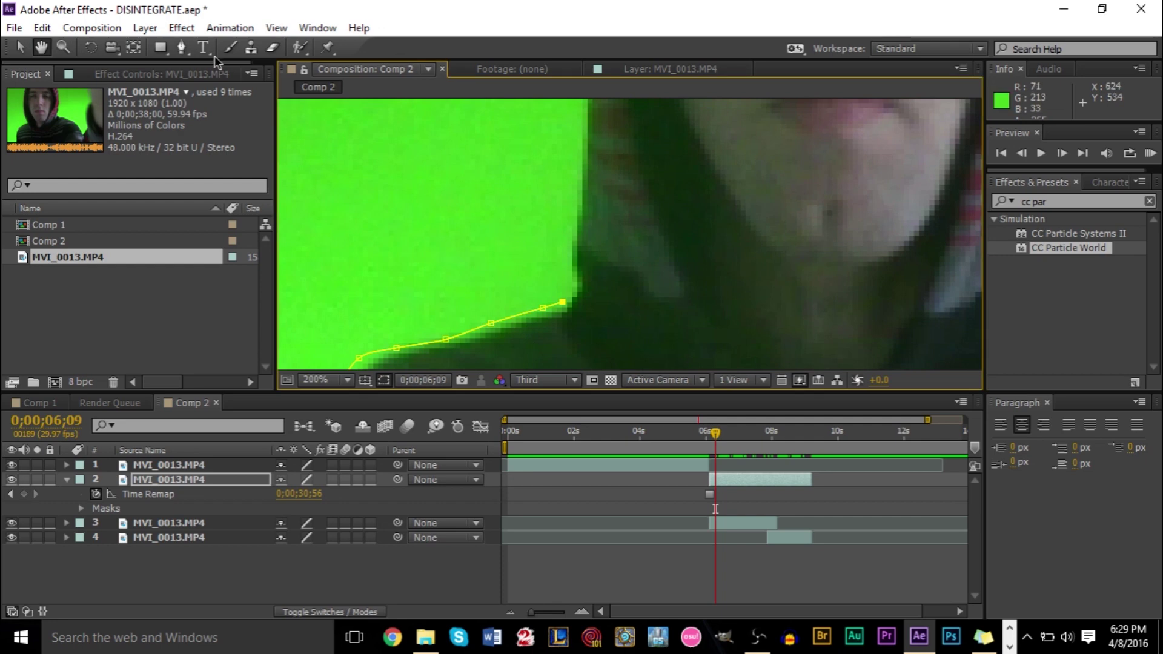
{"action": "left_click", "coordinate": [181, 47]}
{"action": "left_click", "coordinate": [570, 278]}
{"action": "left_click", "coordinate": [570, 239]}
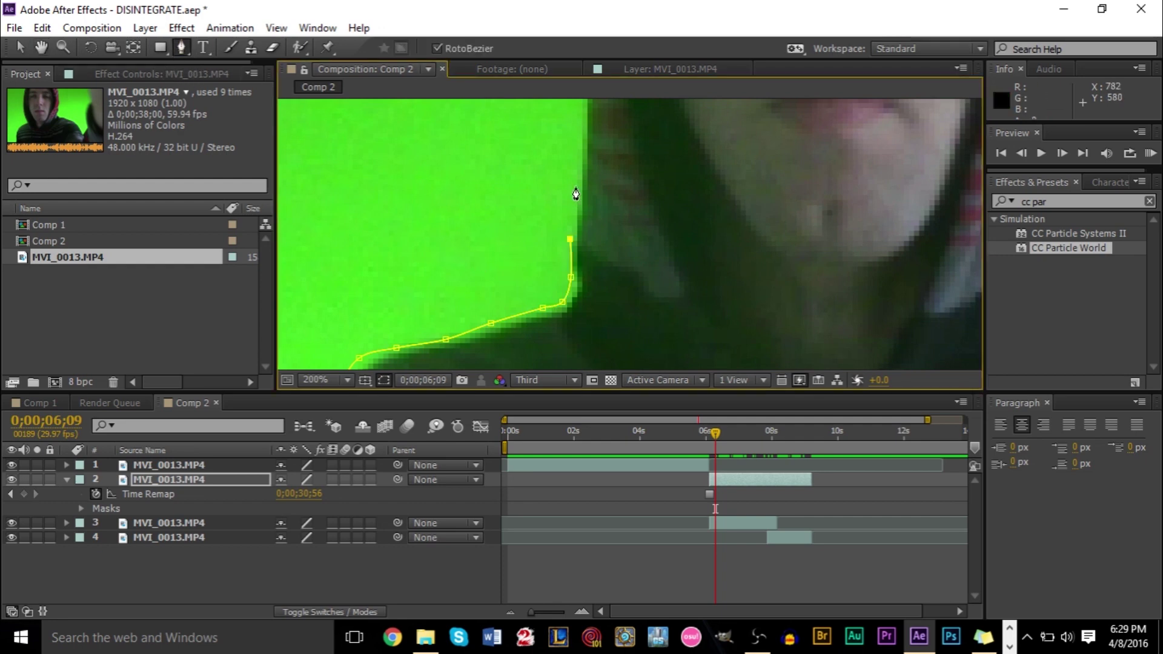
{"action": "left_click", "coordinate": [575, 180]}
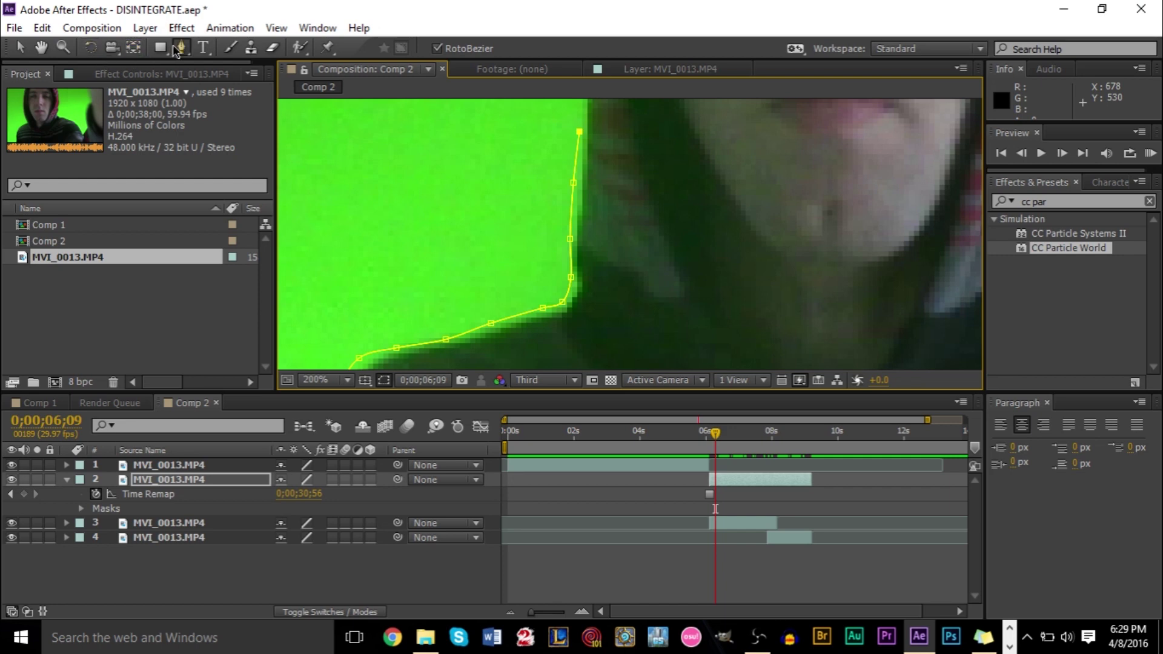
Extend the mask points up the edge of the face toward the head.
{"action": "left_click", "coordinate": [41, 47]}
{"action": "left_click_drag", "start_coordinate": [574, 151], "coordinate": [796, 111]}
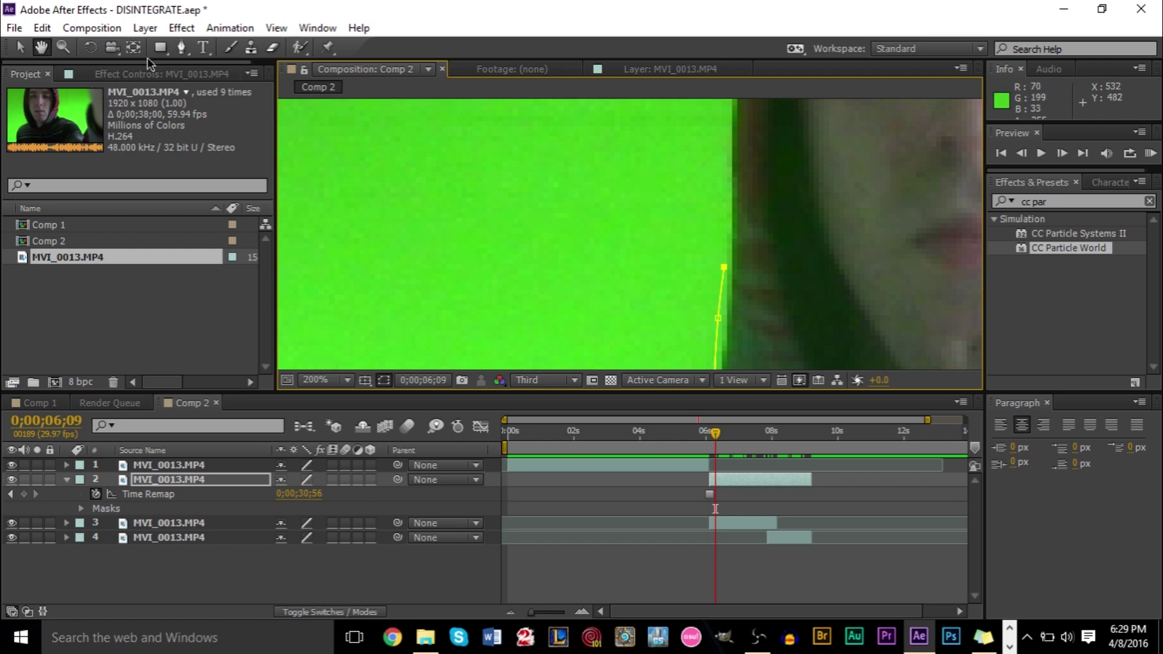
{"action": "left_click", "coordinate": [186, 50]}
{"action": "left_click", "coordinate": [728, 200]}
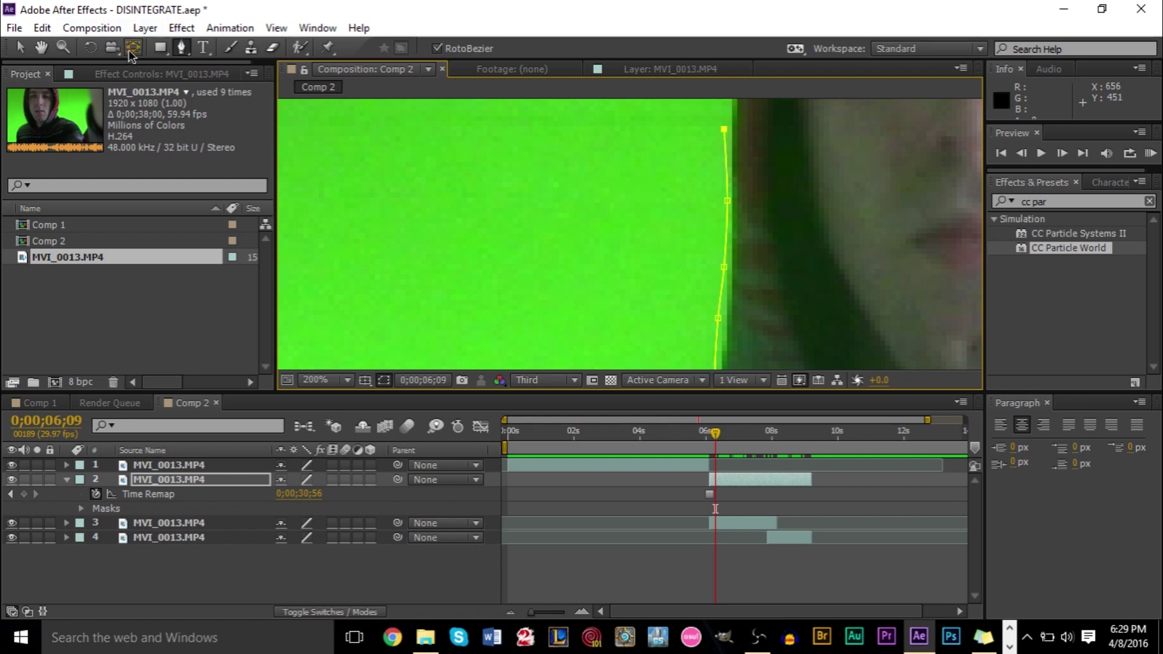
{"action": "left_click", "coordinate": [41, 47]}
{"action": "left_click_drag", "start_coordinate": [763, 196], "coordinate": [857, 407]}
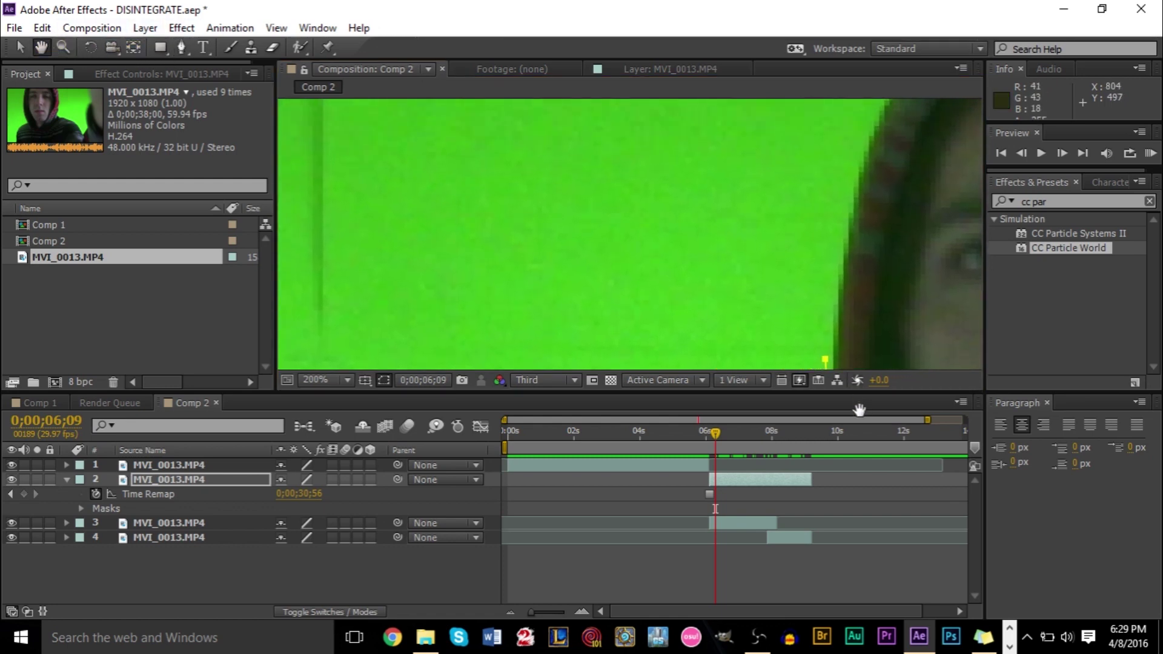
{"action": "left_click_drag", "start_coordinate": [871, 238], "coordinate": [849, 211]}
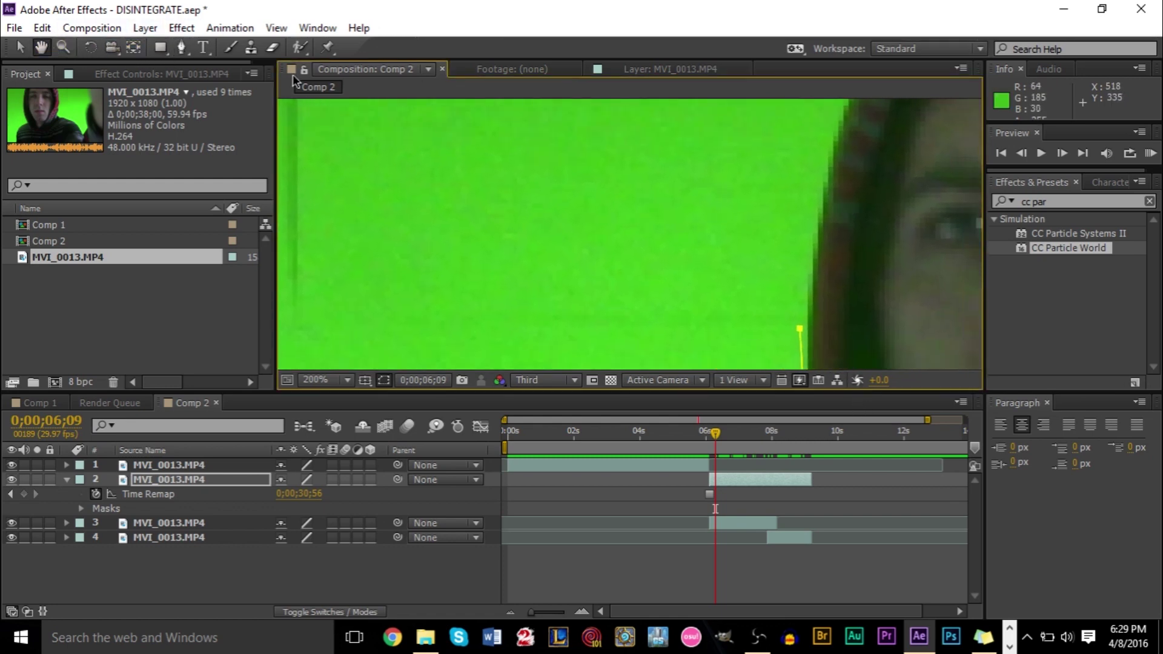
{"action": "left_click", "coordinate": [180, 50]}
{"action": "left_click", "coordinate": [812, 259]}
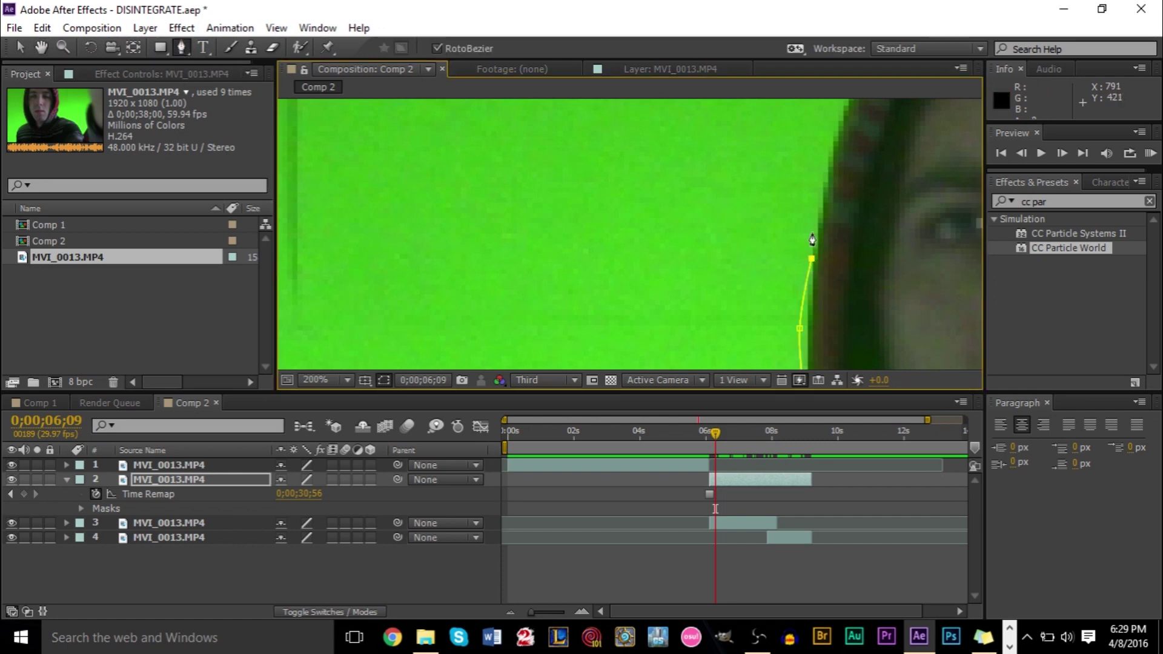
{"action": "left_click", "coordinate": [821, 177]}
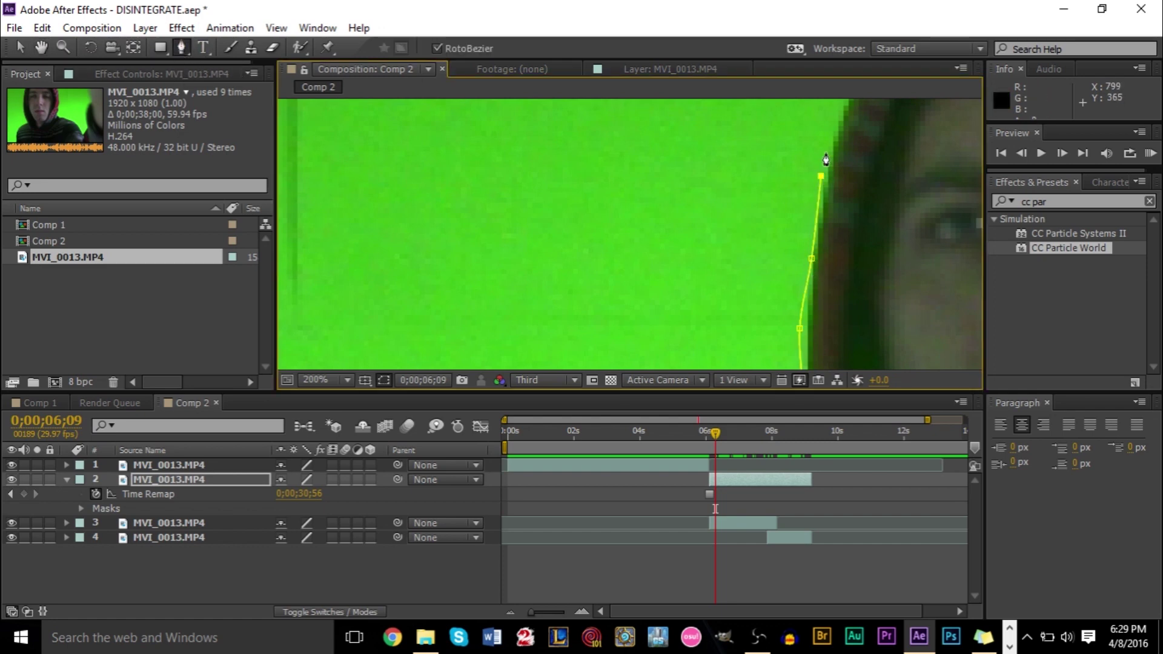
{"action": "left_click", "coordinate": [836, 124]}
{"action": "left_click", "coordinate": [41, 47]}
{"action": "left_click_drag", "start_coordinate": [807, 172], "coordinate": [610, 316]}
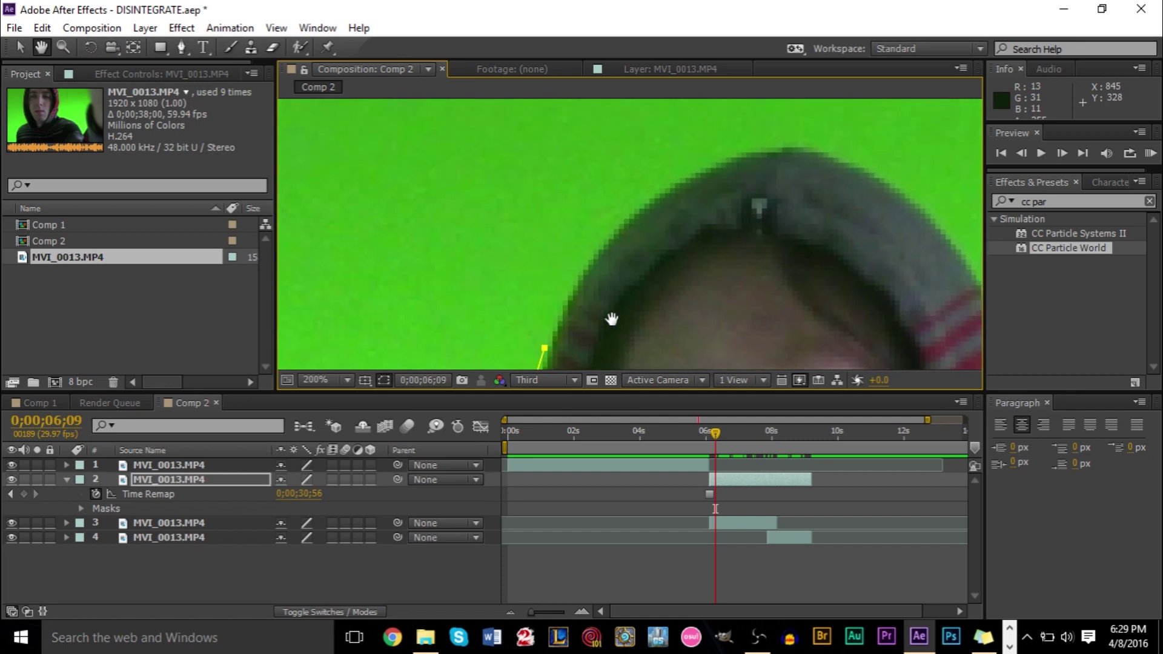
{"action": "left_click_drag", "start_coordinate": [392, 151], "coordinate": [542, 227]}
Trace the mask around the hood's curve, top and far side to the red-striped edge.
{"action": "key", "text": "g"}
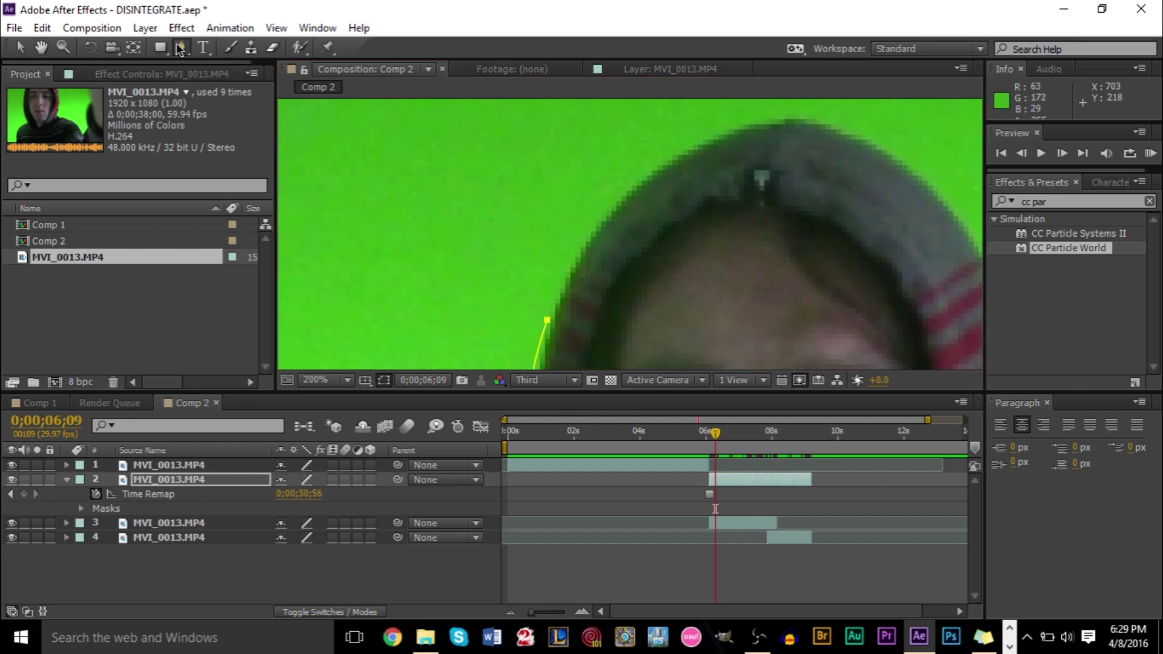
{"action": "left_click", "coordinate": [588, 233]}
{"action": "left_click", "coordinate": [630, 186]}
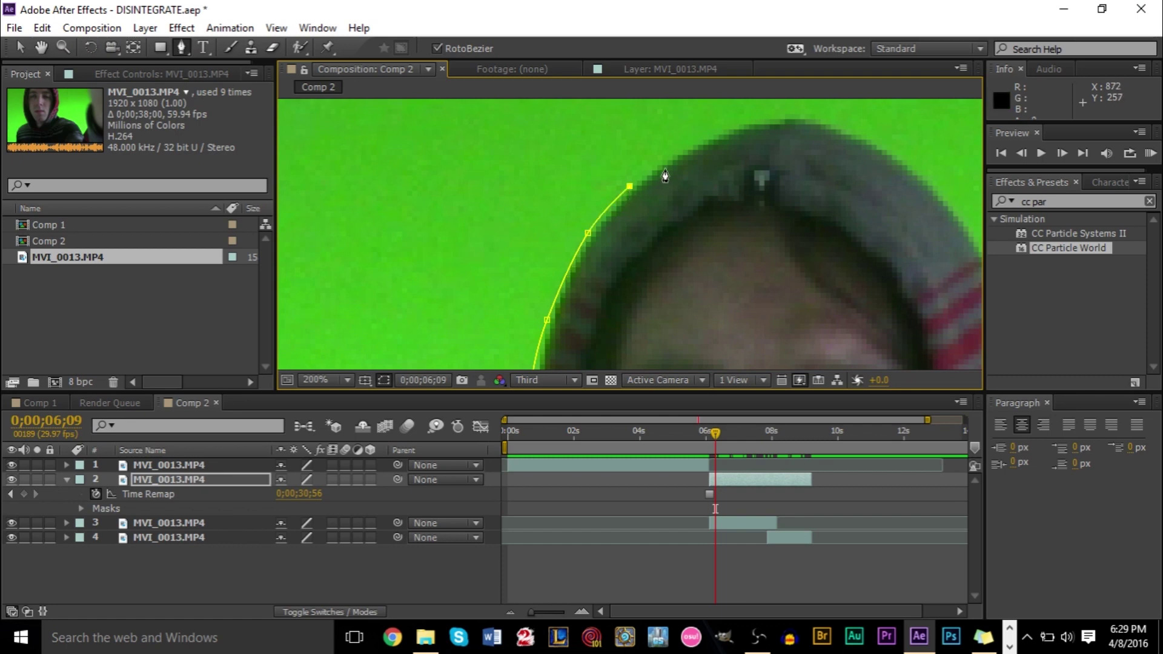
{"action": "left_click", "coordinate": [682, 150]}
{"action": "left_click", "coordinate": [747, 122]}
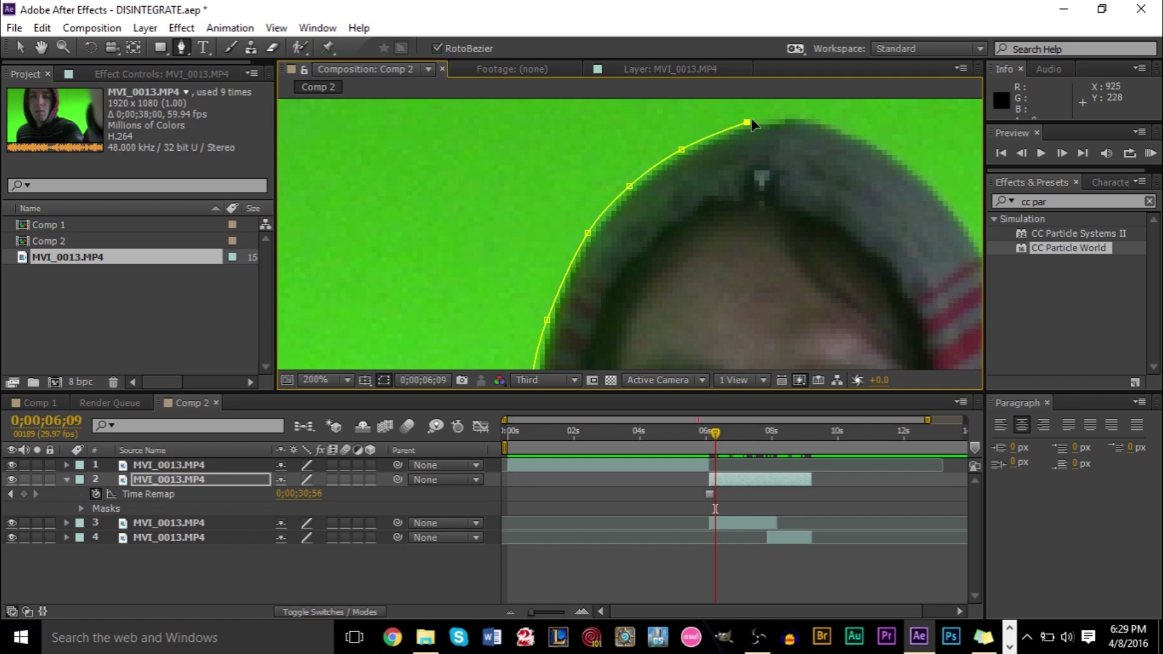
{"action": "left_click", "coordinate": [799, 112]}
{"action": "left_click", "coordinate": [843, 129]}
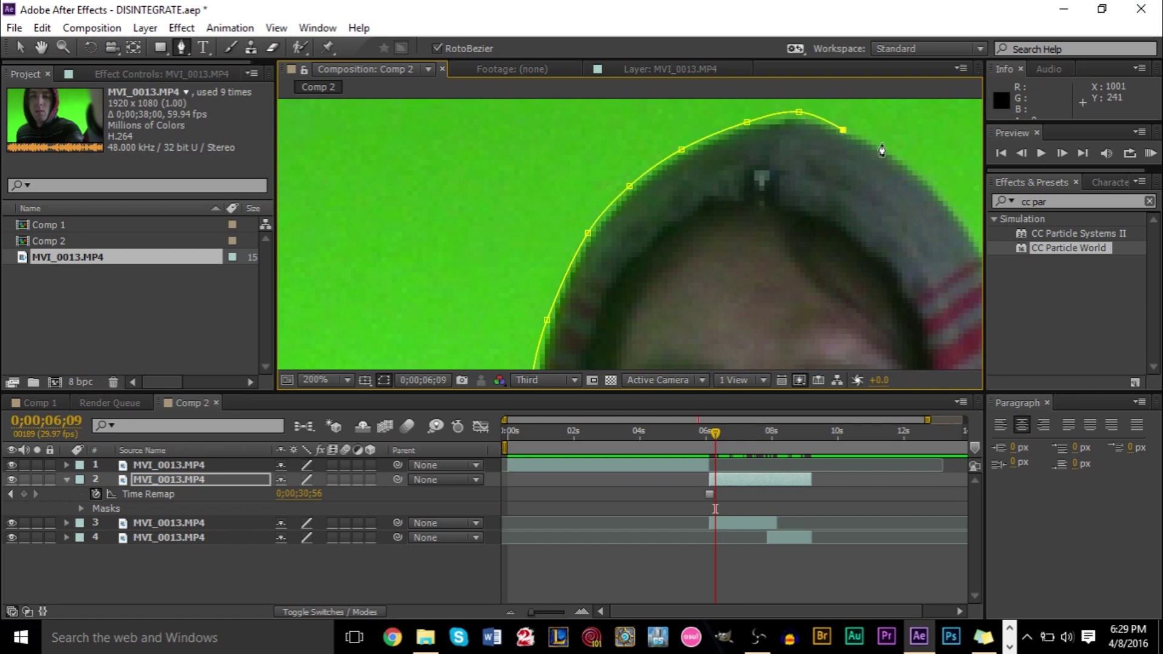
{"action": "left_click", "coordinate": [885, 155]}
{"action": "scroll", "coordinate": [888, 151], "scroll_direction": "up", "scroll_amount": 1}
{"action": "left_click", "coordinate": [695, 303]}
{"action": "left_click_drag", "start_coordinate": [694, 303], "coordinate": [423, 107]}
{"action": "left_click", "coordinate": [456, 225]}
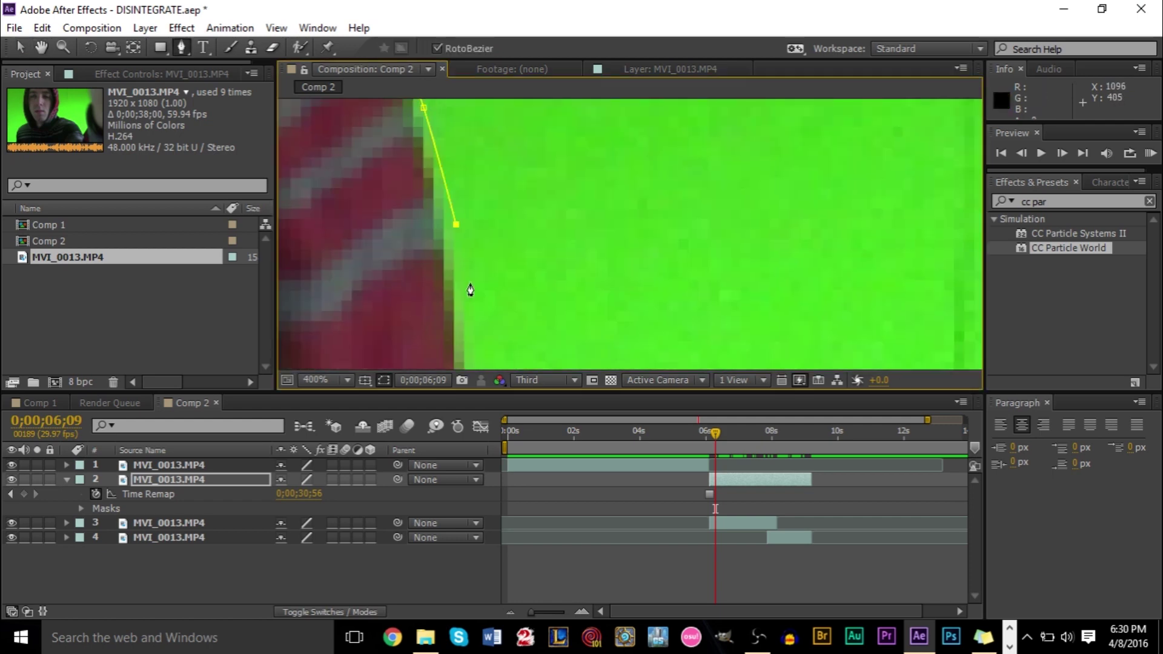
{"action": "left_click_drag", "start_coordinate": [471, 290], "coordinate": [467, 206]}
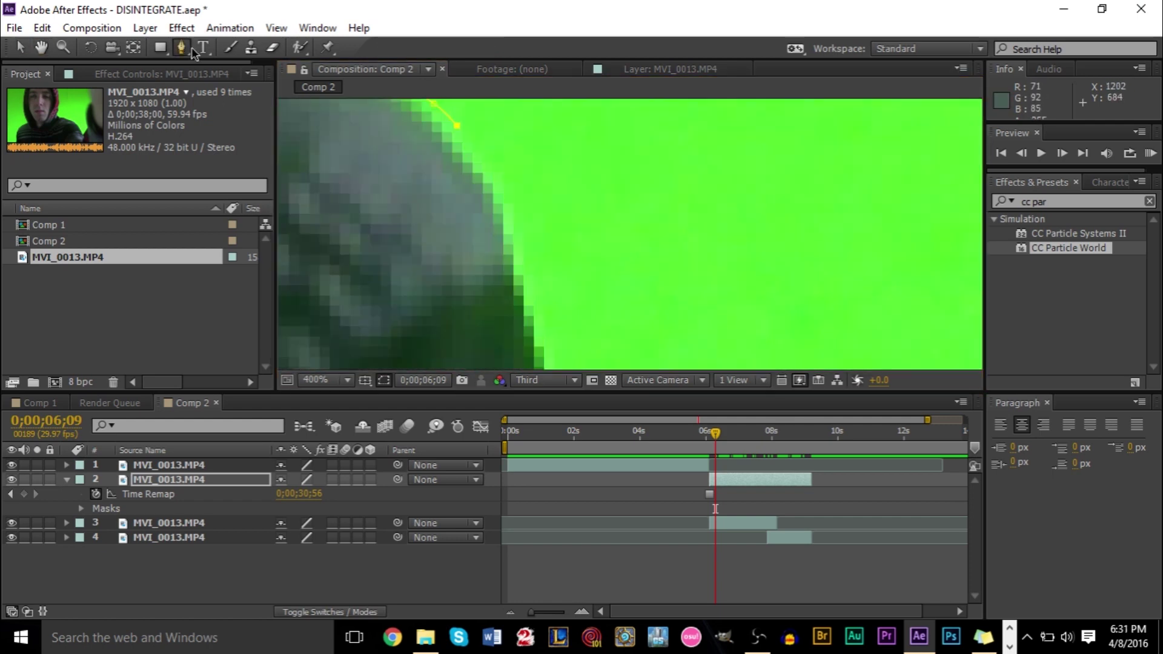
{"action": "left_click", "coordinate": [181, 47]}
{"action": "scroll", "coordinate": [382, 148], "scroll_direction": "down", "scroll_amount": 3}
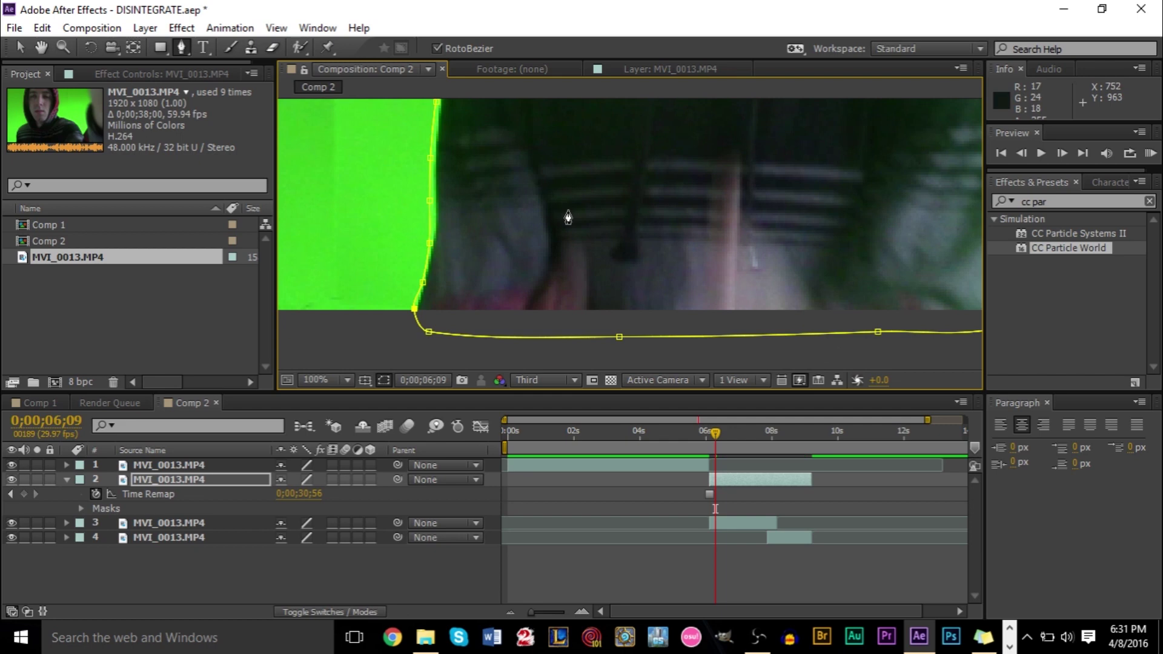
Set the Comp 2 viewer to Fit up to 100%, then zoom to 33.3% to see the whole figure.
{"action": "scroll", "coordinate": [566, 215], "scroll_direction": "down", "scroll_amount": 2}
{"action": "left_click", "coordinate": [321, 379]}
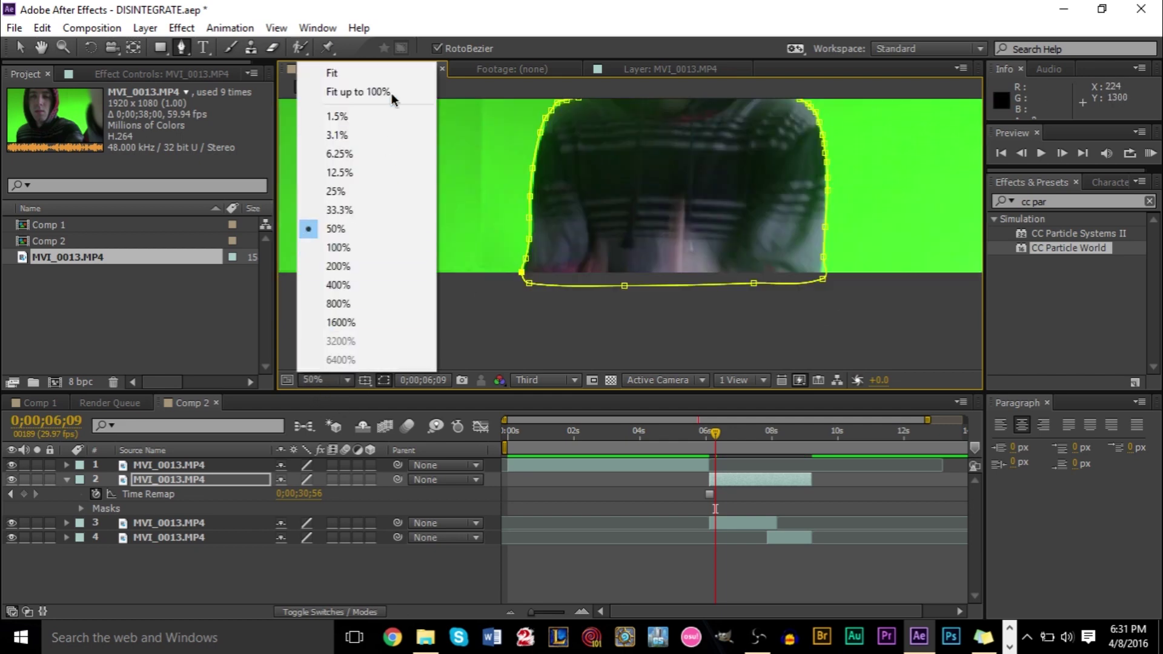
{"action": "left_click", "coordinate": [364, 91]}
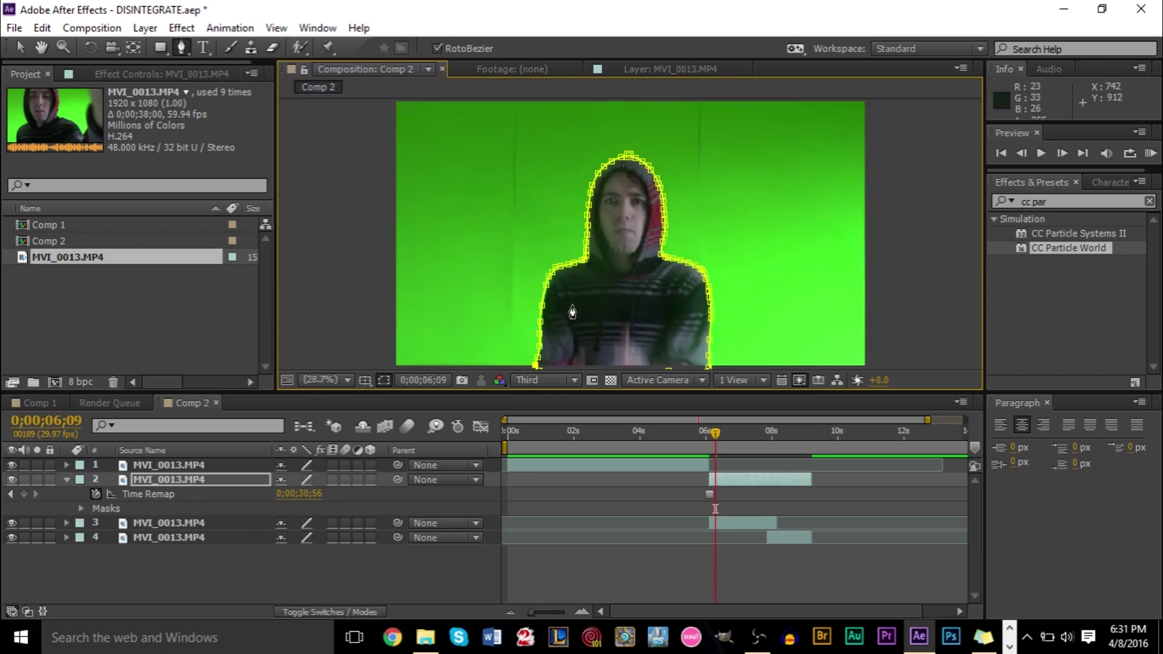
{"action": "scroll", "coordinate": [594, 321], "scroll_direction": "down", "scroll_amount": 2}
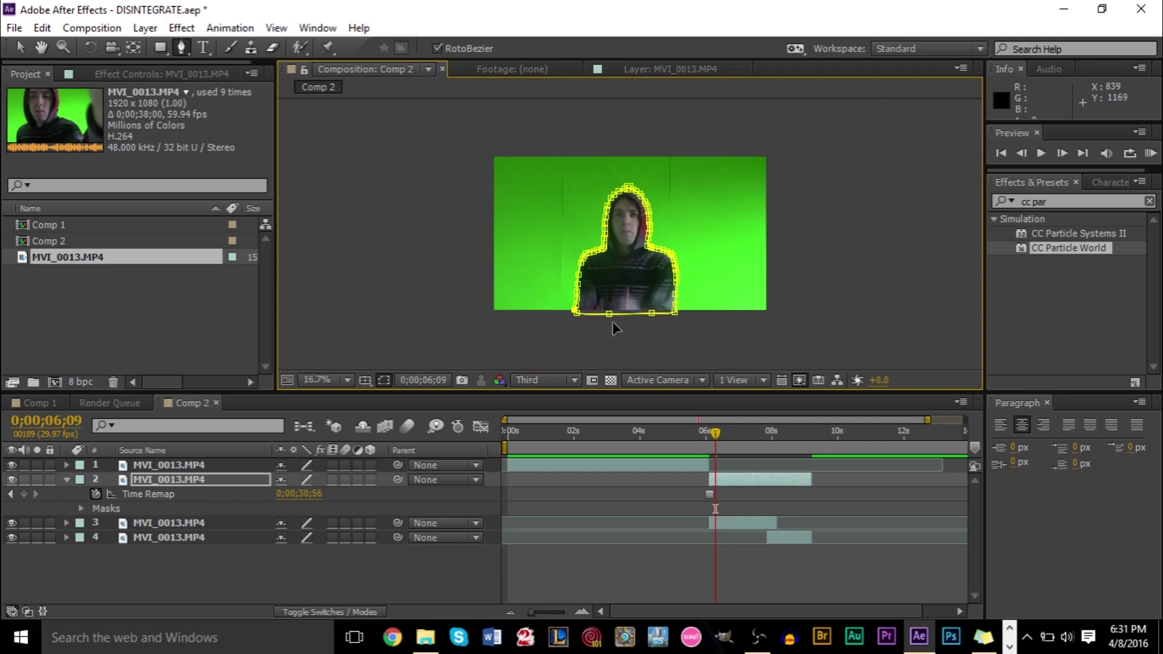
{"action": "scroll", "coordinate": [613, 327], "scroll_direction": "up", "scroll_amount": 2}
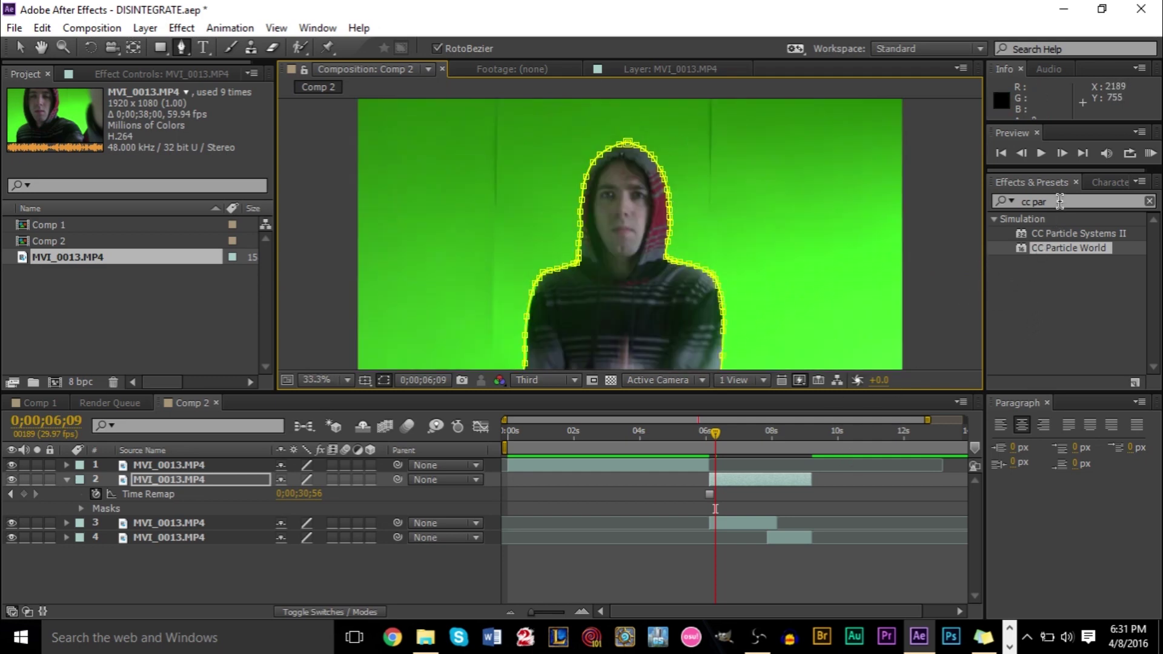
{"action": "left_click", "coordinate": [1037, 197]}
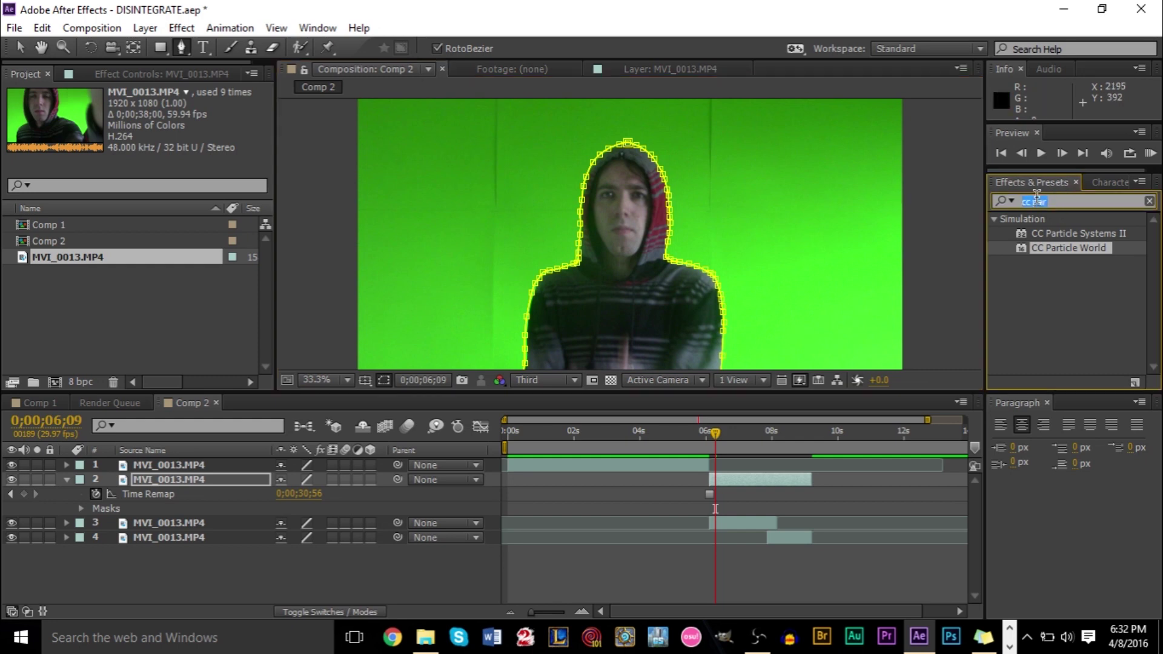
Apply CC Scatterize from a 'cc sca' search to layer 2 and set the time to 0;00;06;03.
{"action": "type", "text": "cc scal"}
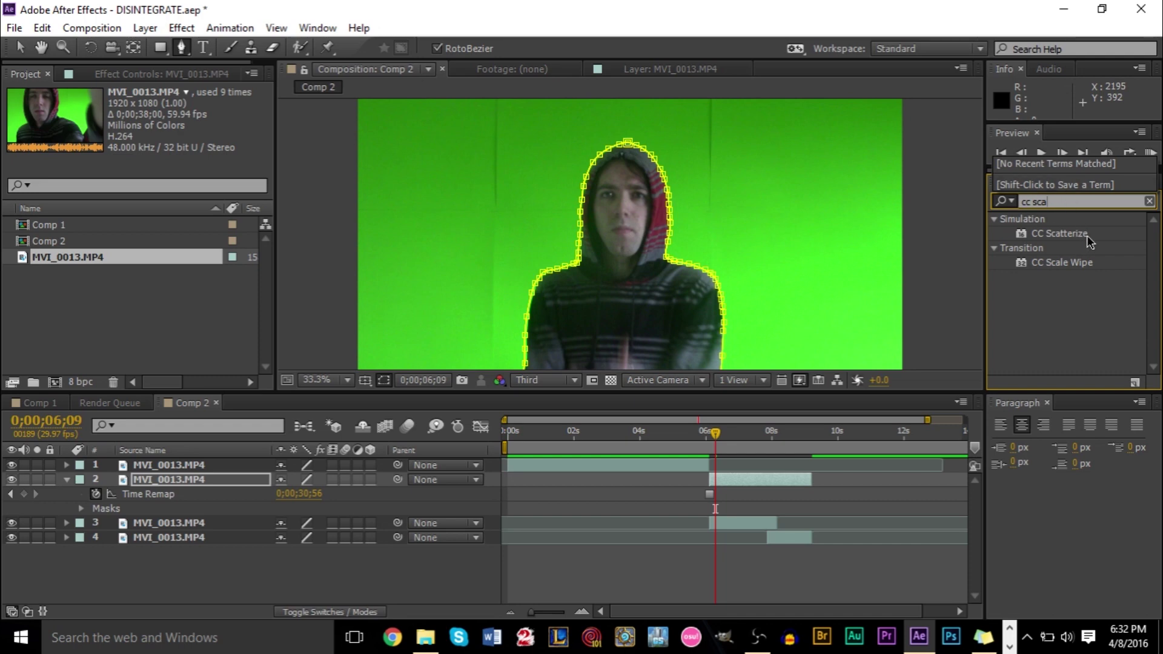
{"action": "left_click_drag", "start_coordinate": [1088, 241], "coordinate": [775, 486]}
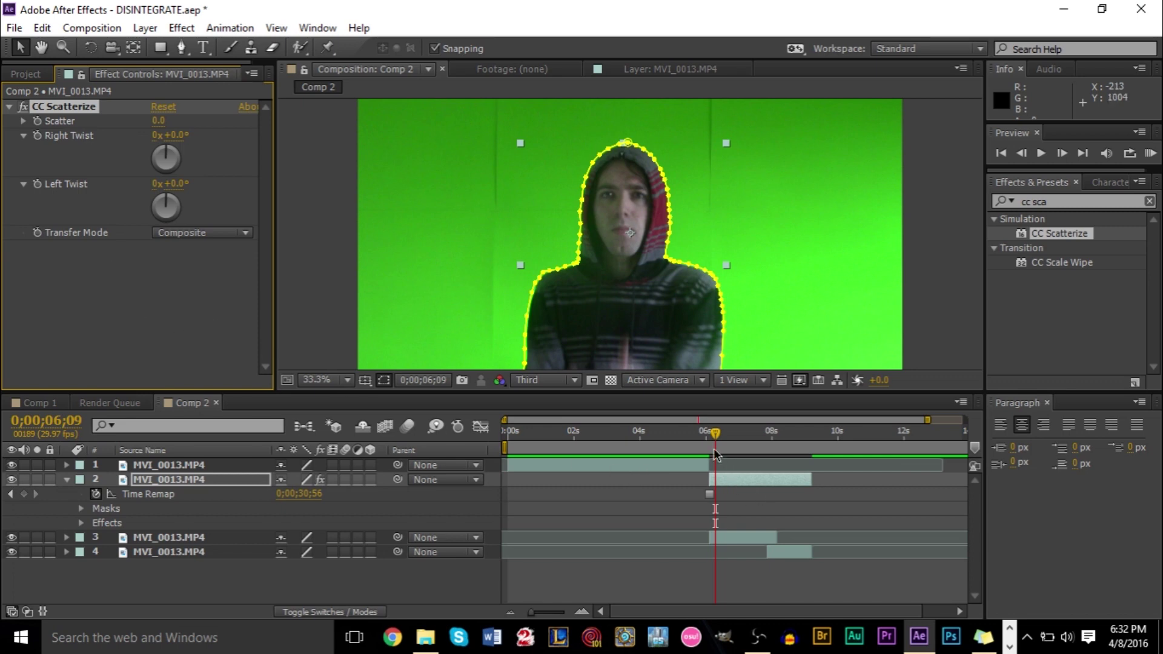
{"action": "left_click_drag", "start_coordinate": [715, 435], "coordinate": [711, 436]}
{"action": "key", "text": "equal"}
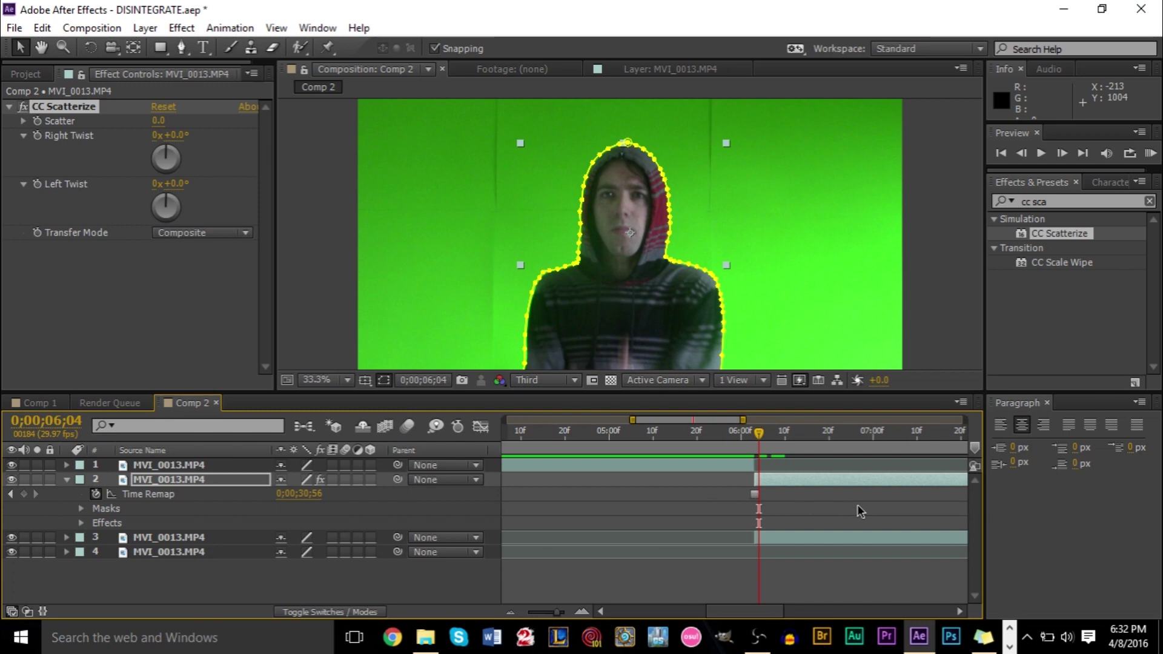
{"action": "key", "text": "equal"}
{"action": "key", "text": "equal"}
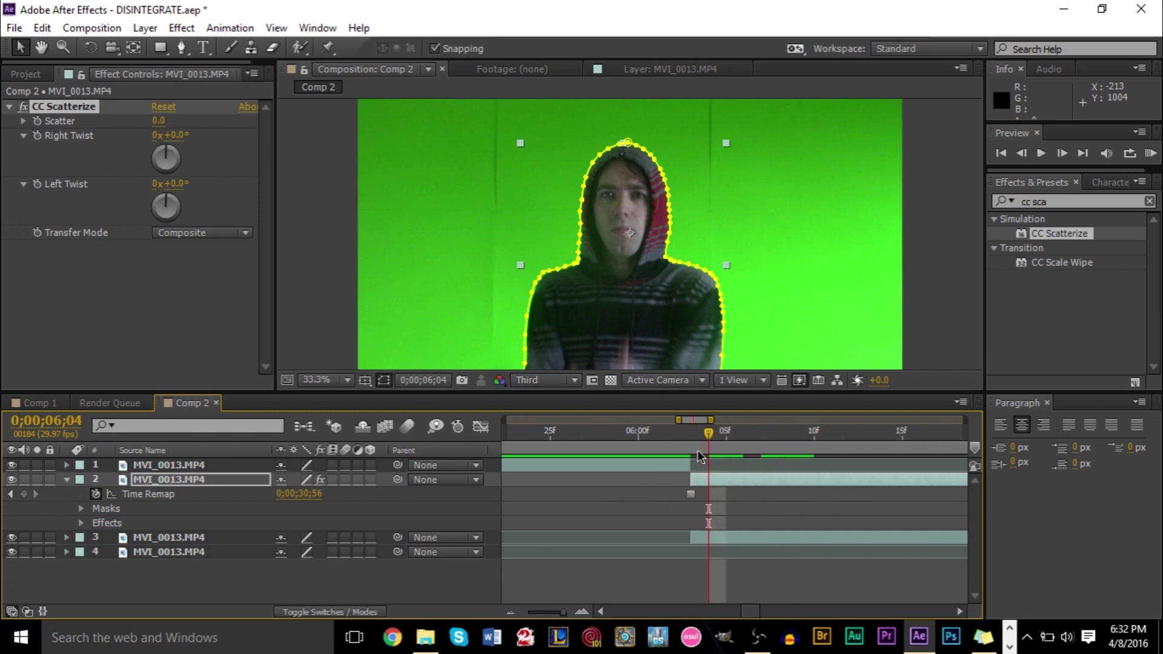
{"action": "left_click_drag", "start_coordinate": [700, 435], "coordinate": [692, 436]}
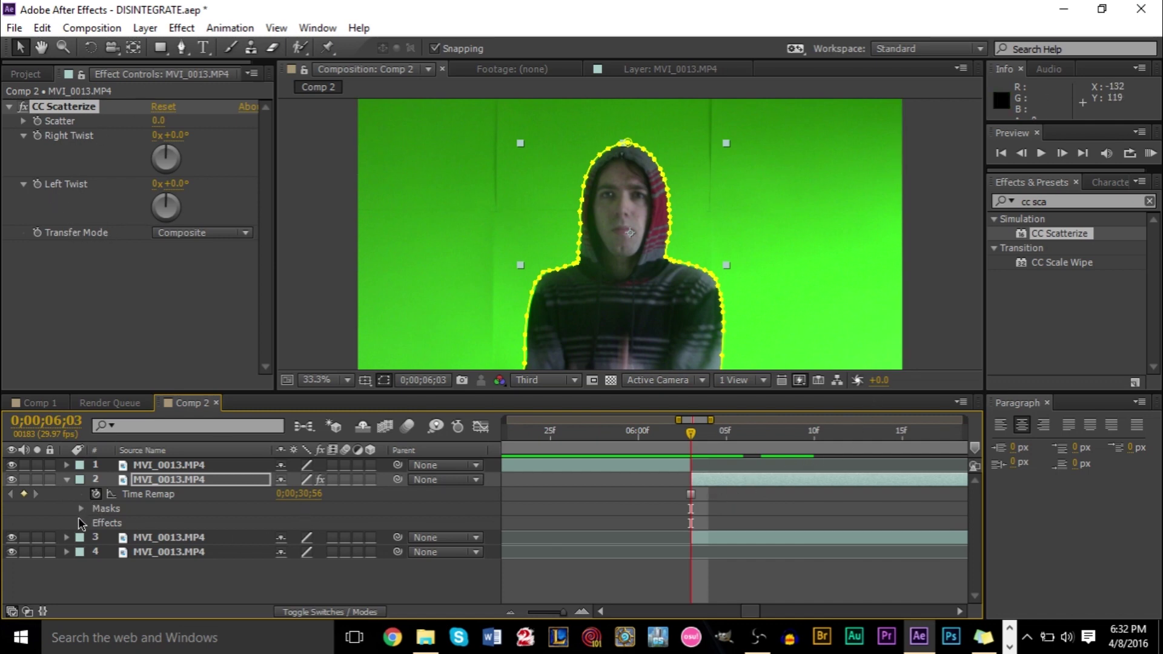
{"action": "left_click", "coordinate": [82, 524]}
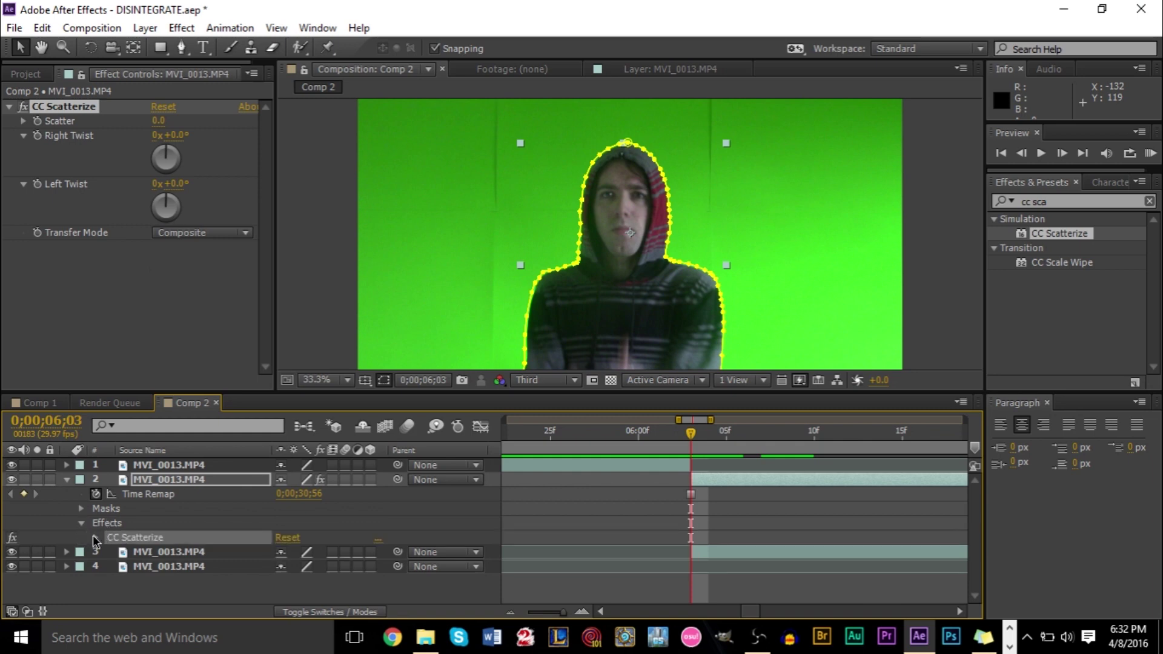
Scrub CC Scatterize's Scatter to preview it, reset it to 0, and start its keyframes at 0;00;06;03.
{"action": "left_click", "coordinate": [94, 538]}
{"action": "scroll", "coordinate": [182, 515], "scroll_direction": "down", "scroll_amount": 1}
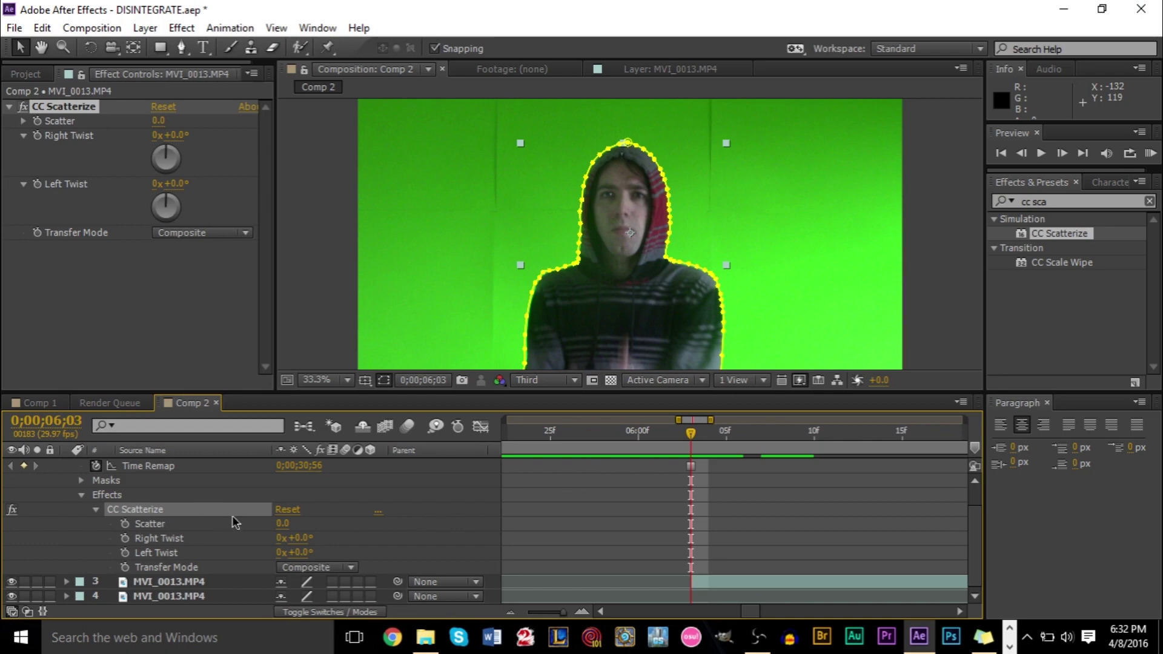
{"action": "left_click_drag", "start_coordinate": [282, 525], "coordinate": [498, 537]}
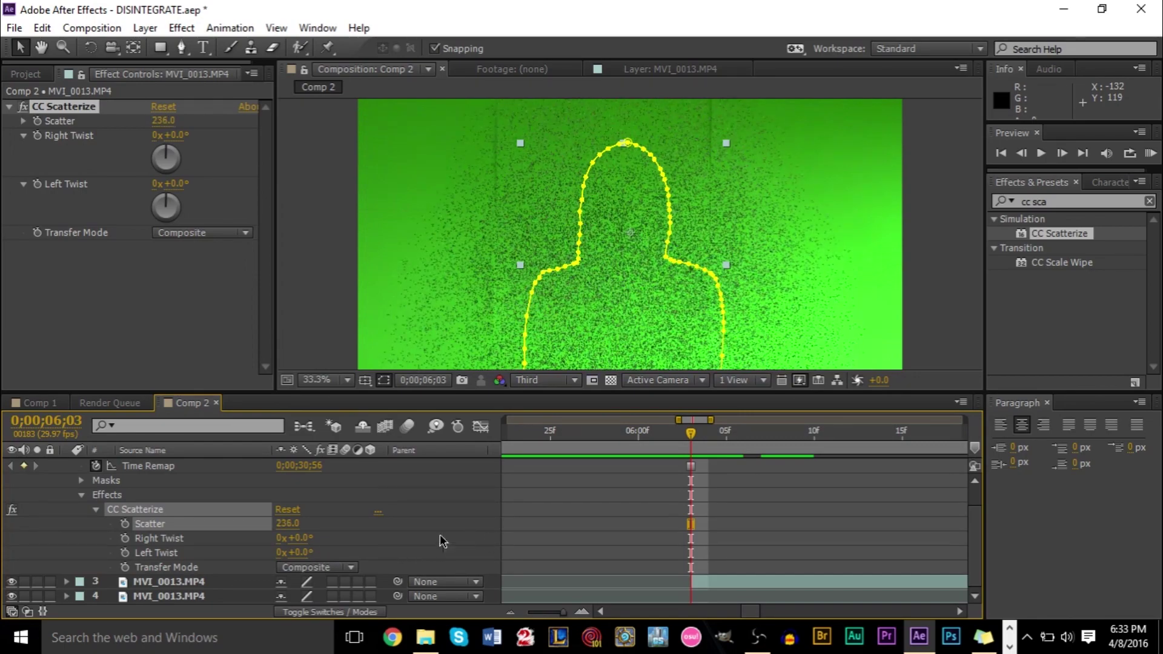
{"action": "left_click", "coordinate": [290, 522]}
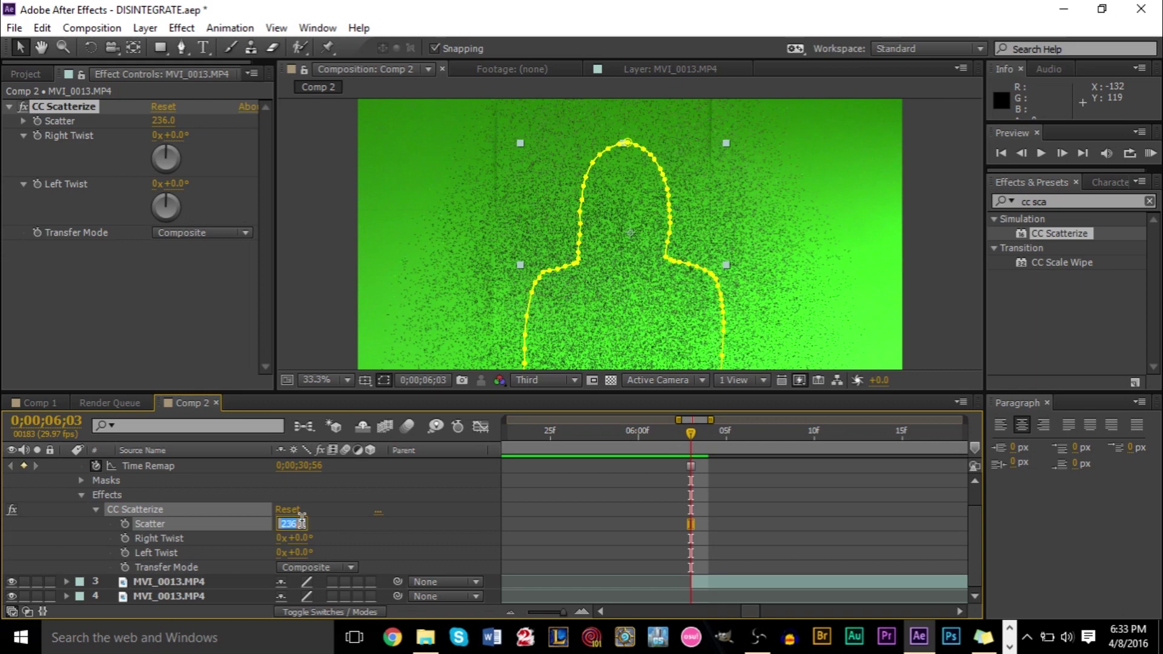
{"action": "type", "text": "0"}
{"action": "key", "text": "Return"}
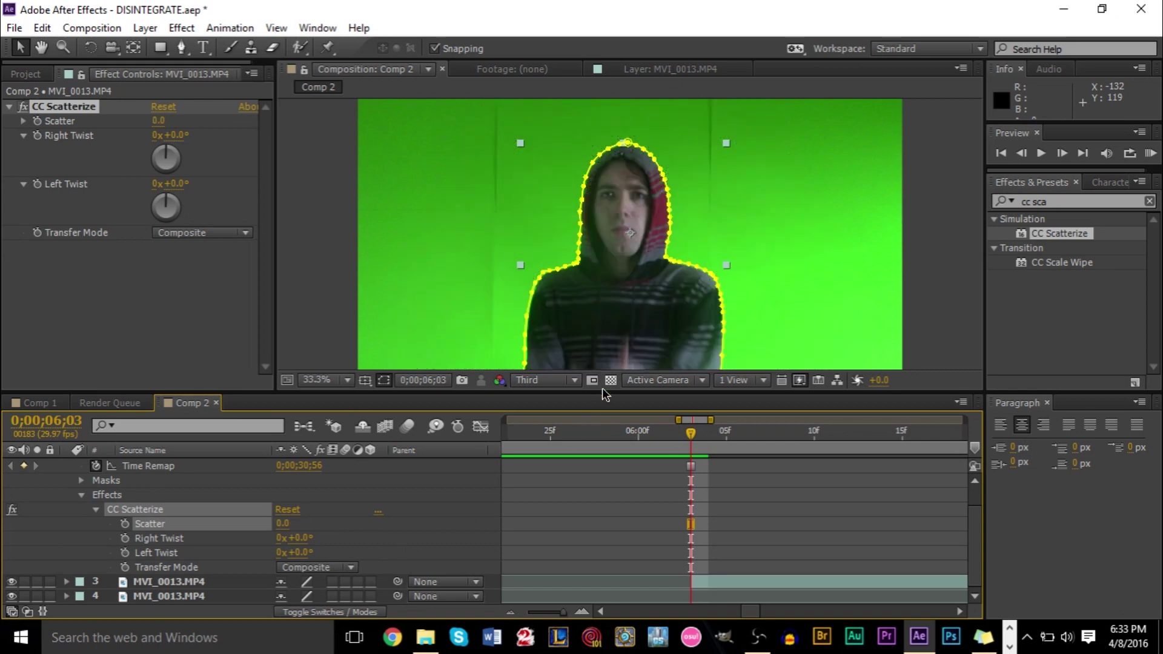
{"action": "left_click", "coordinate": [125, 524]}
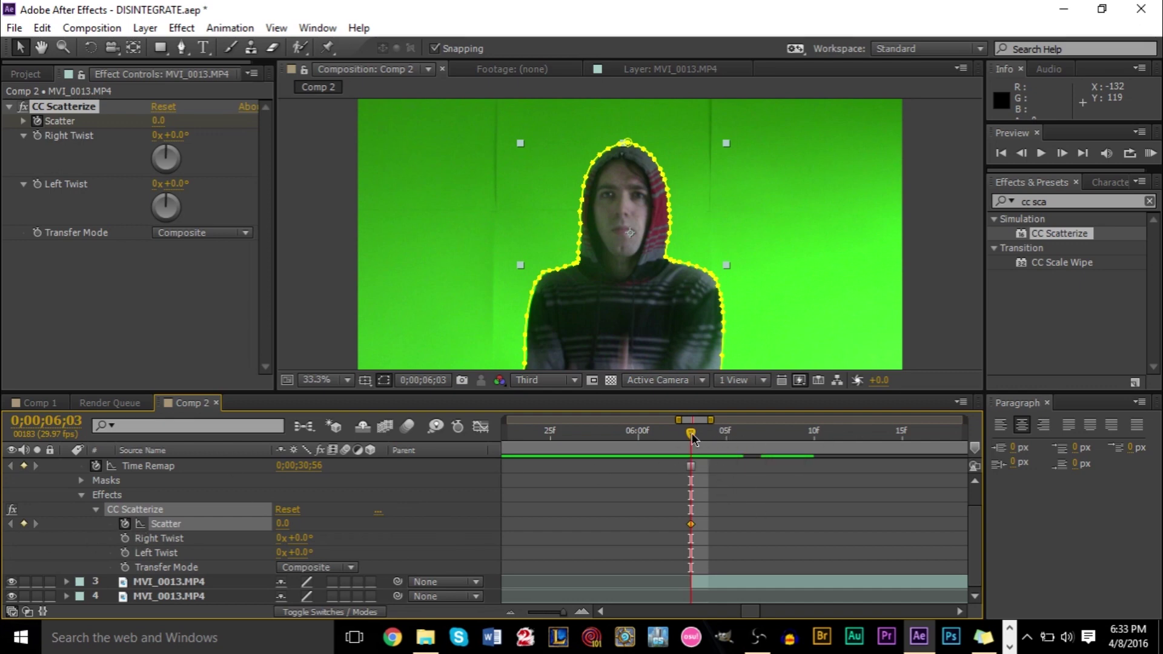
Move the current time to 0;00;07;07, with the timeline zoomed out to the full 15 seconds.
{"action": "mouse_move", "coordinate": [692, 433]}
{"action": "left_mouse_down"}
{"action": "mouse_move", "coordinate": [846, 438]}
{"action": "mouse_move", "coordinate": [702, 439]}
{"action": "mouse_move", "coordinate": [692, 450]}
{"action": "left_mouse_up"}
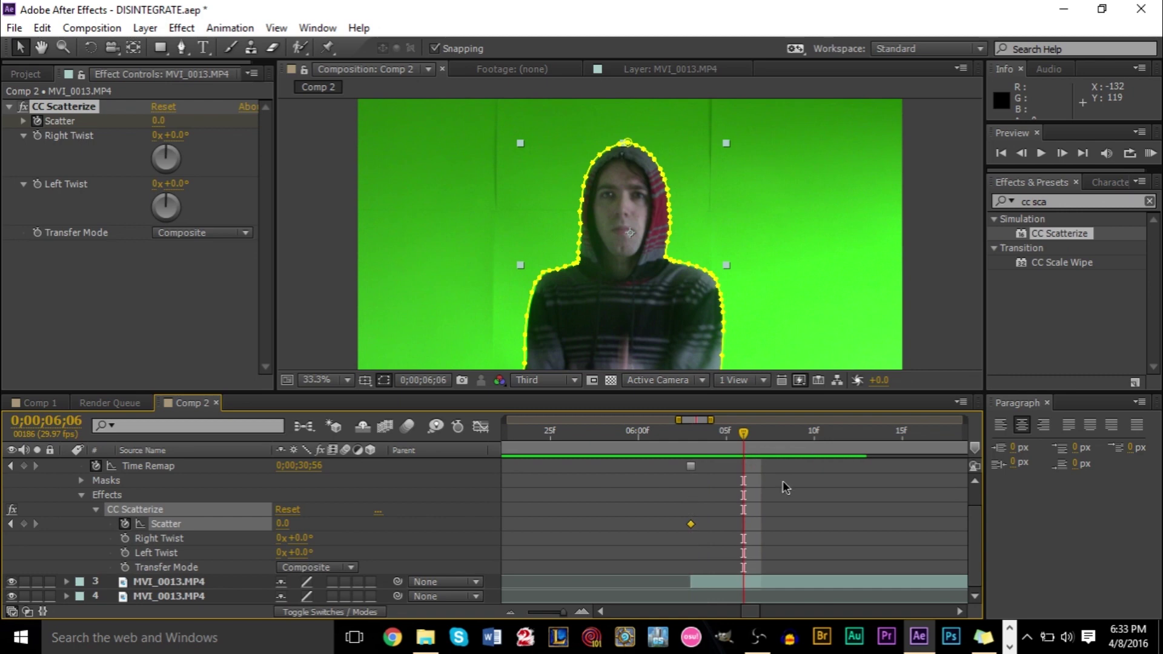
{"action": "key", "text": "minus"}
{"action": "key", "text": "minus"}
{"action": "key", "text": "minus"}
{"action": "key", "text": "minus"}
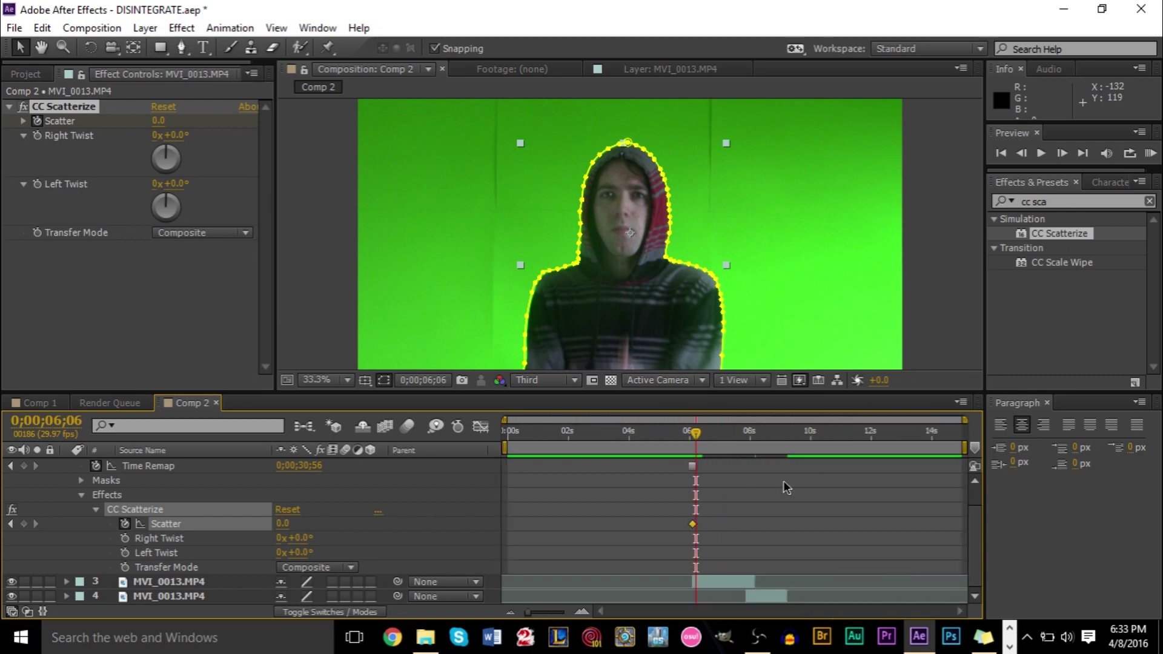
{"action": "left_click_drag", "start_coordinate": [692, 430], "coordinate": [693, 435]}
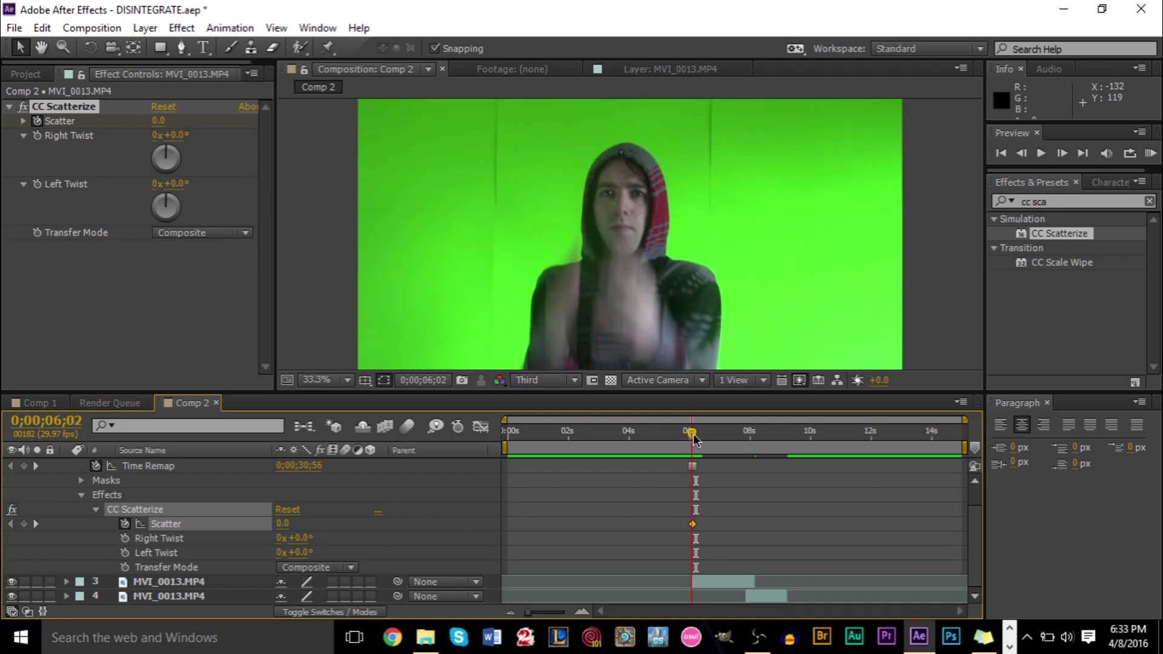
{"action": "left_click_drag", "start_coordinate": [695, 438], "coordinate": [719, 443]}
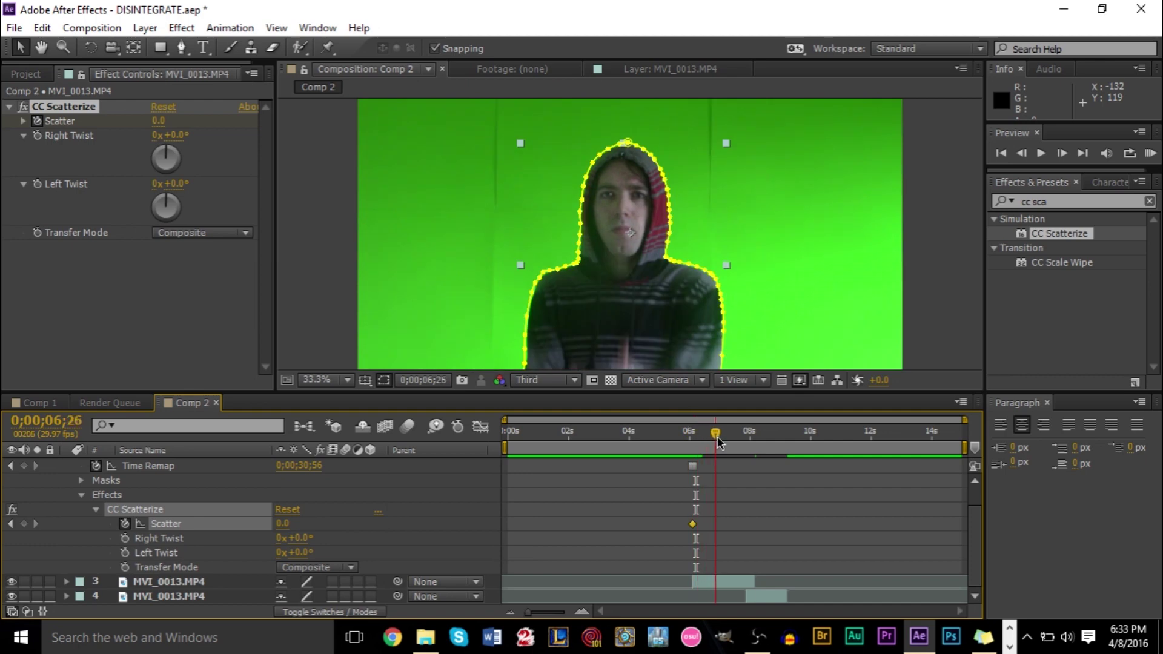
{"action": "left_click_drag", "start_coordinate": [719, 443], "coordinate": [731, 447]}
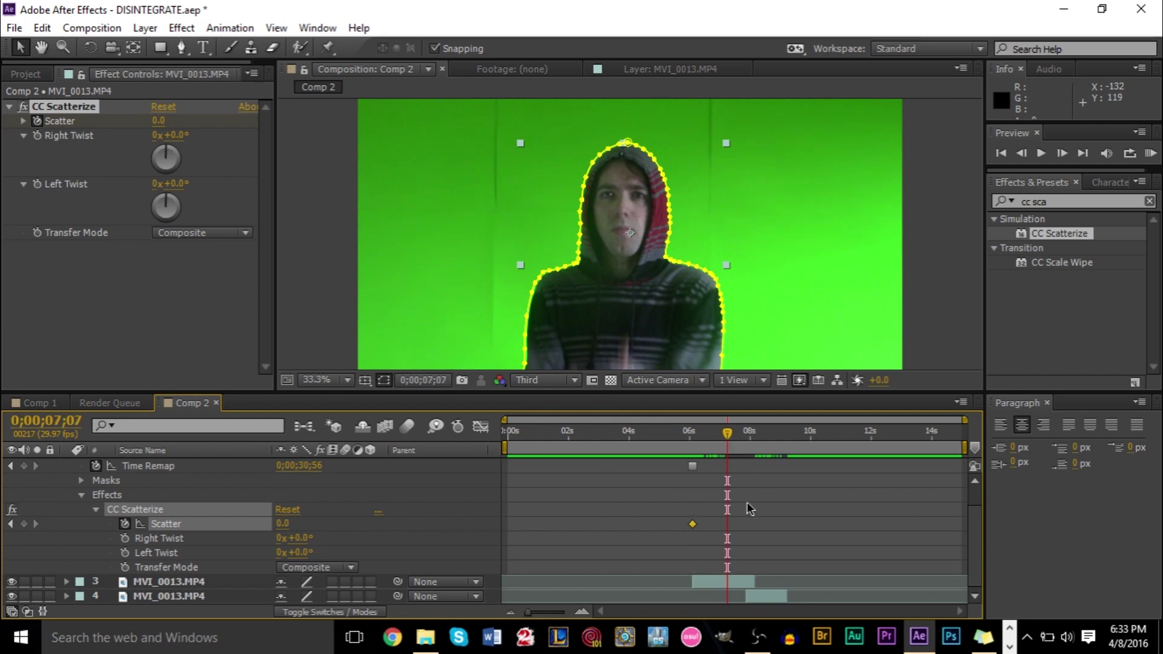
{"action": "scroll", "coordinate": [750, 508], "scroll_direction": "up", "scroll_amount": 1}
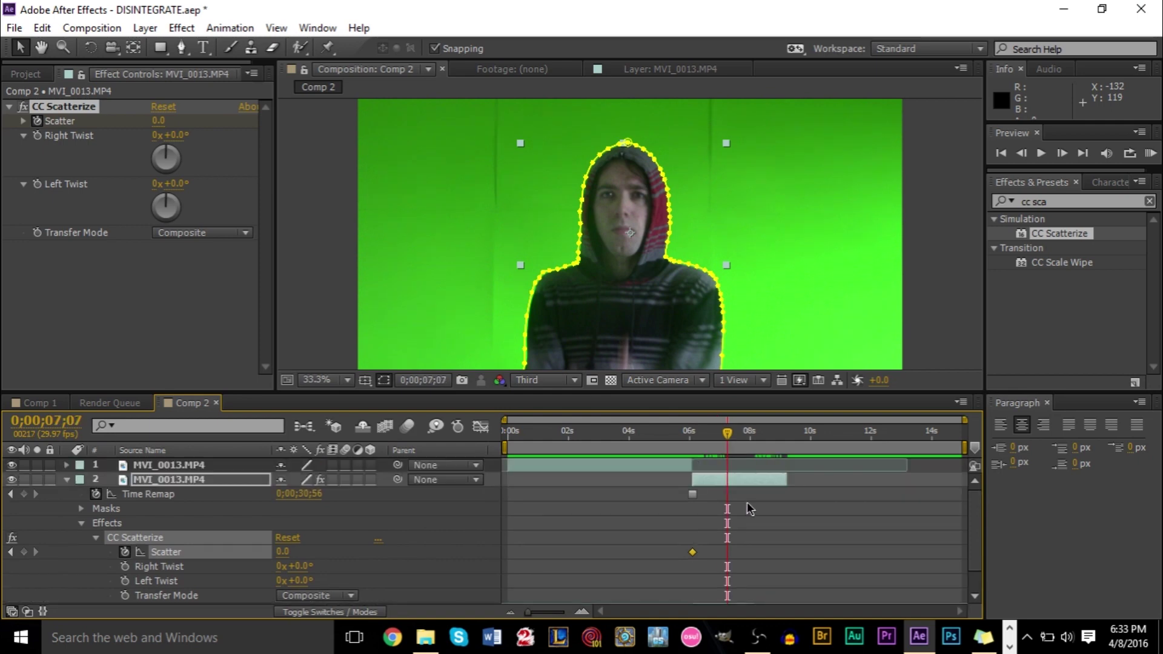
Keyframe Scatter at 400 after trying 200 and 500, then check the unscattered start.
{"action": "left_click", "coordinate": [282, 552]}
{"action": "key", "text": "Return"}
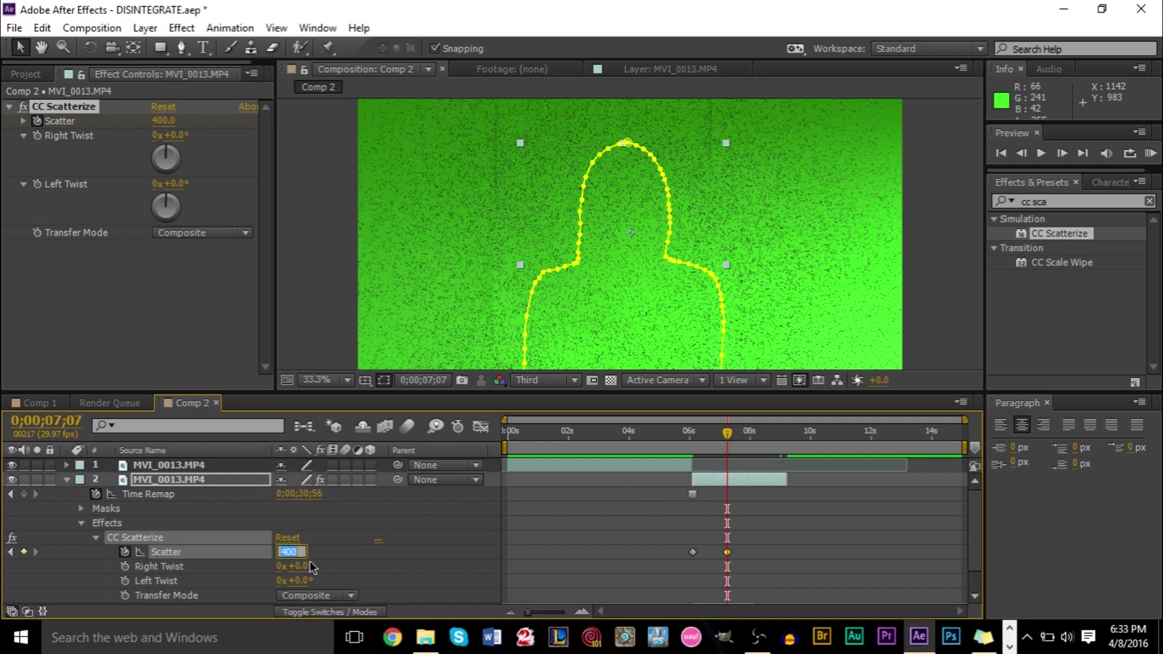
{"action": "type", "text": "200"}
{"action": "key", "text": "Return"}
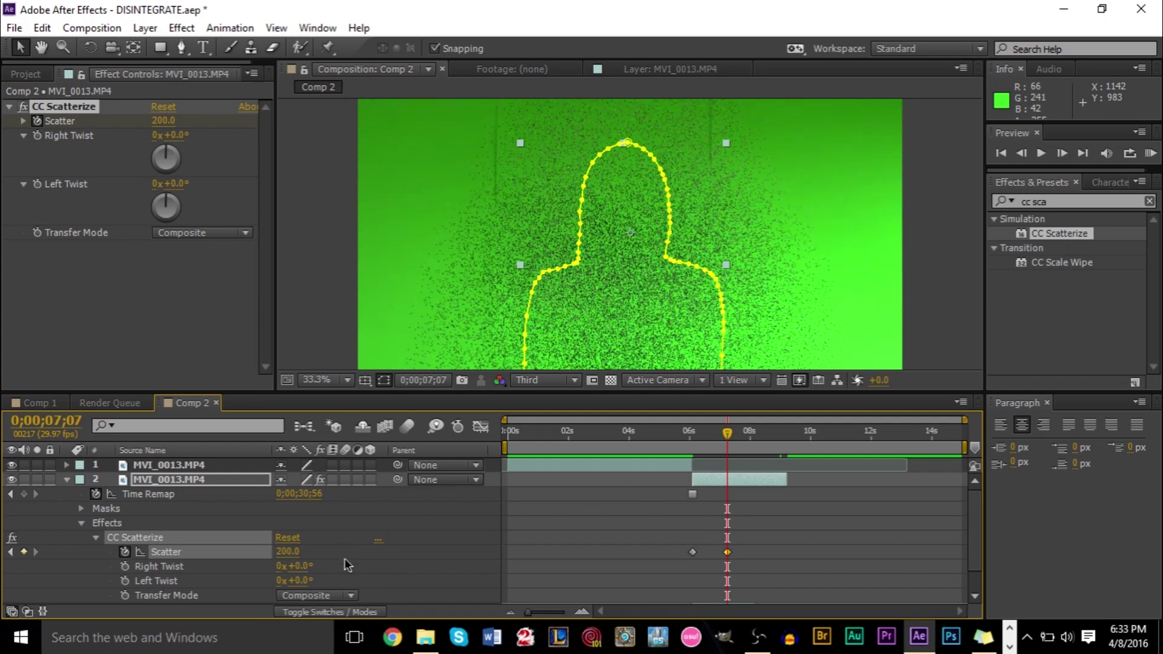
{"action": "left_click", "coordinate": [288, 551]}
{"action": "type", "text": "500"}
{"action": "key", "text": "Return"}
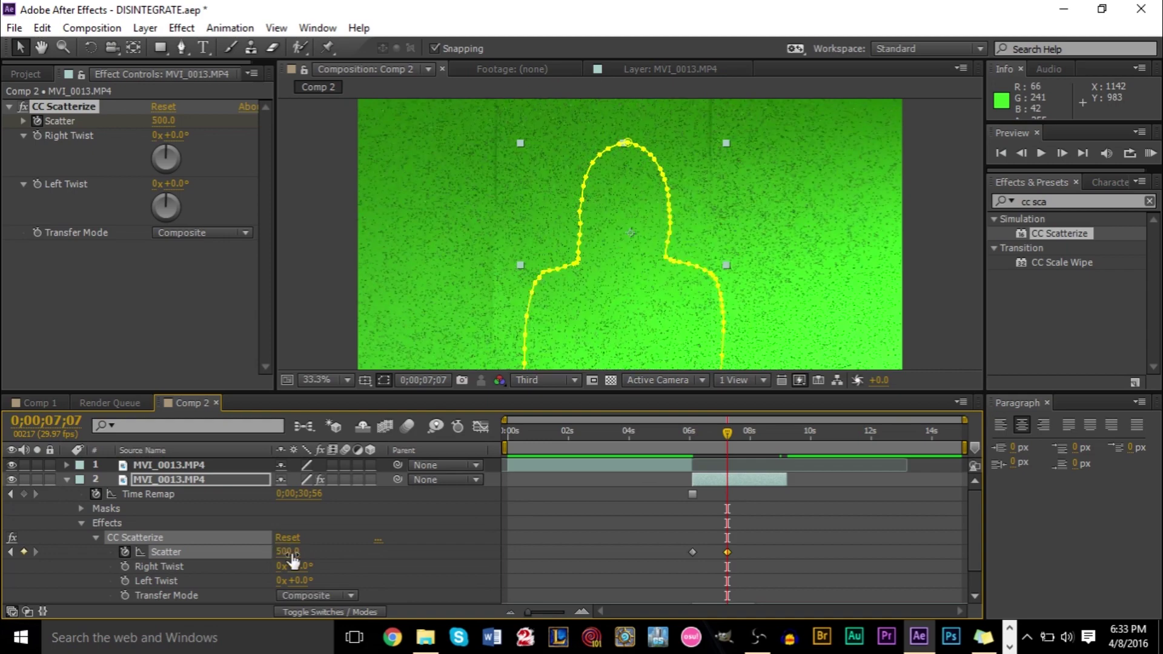
{"action": "left_click", "coordinate": [290, 552]}
{"action": "type", "text": "400"}
{"action": "key", "text": "Return"}
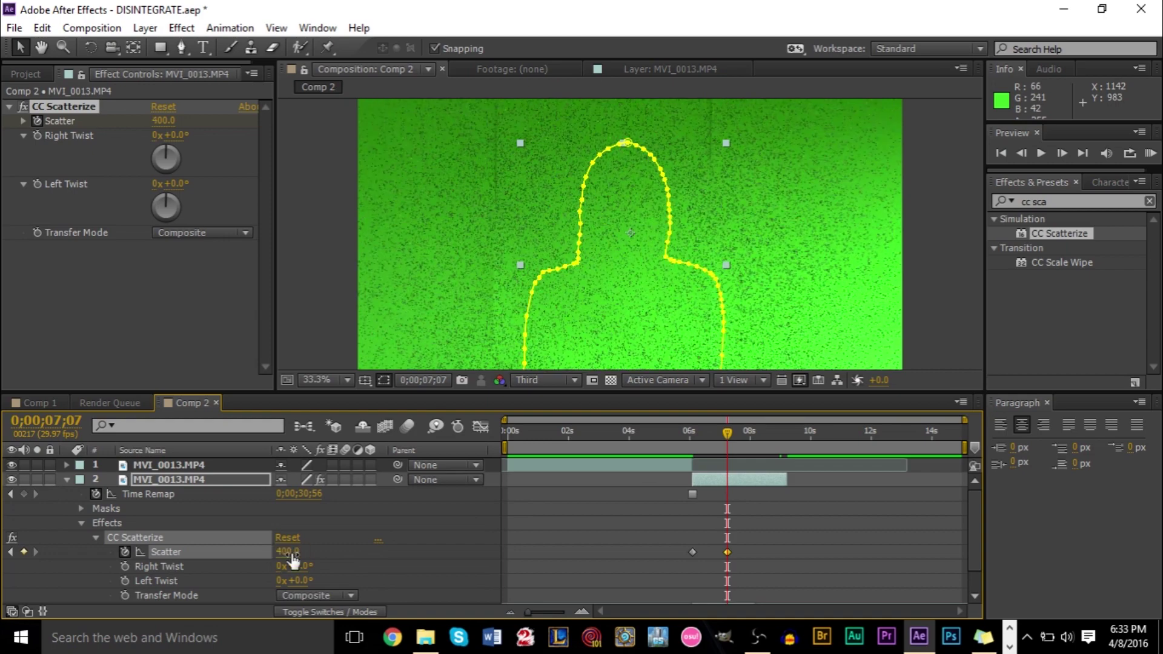
{"action": "scroll", "coordinate": [648, 496], "scroll_direction": "down", "scroll_amount": 2}
{"action": "scroll", "coordinate": [672, 489], "scroll_direction": "up", "scroll_amount": 2}
{"action": "left_click_drag", "start_coordinate": [727, 432], "coordinate": [729, 512]}
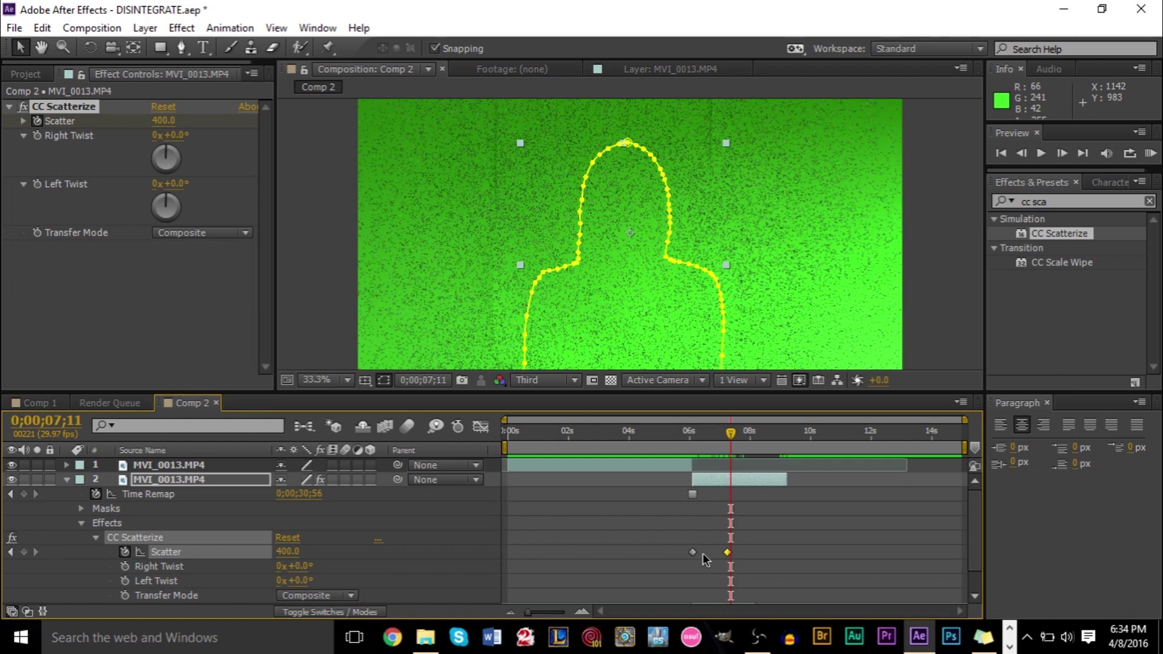
{"action": "scroll", "coordinate": [719, 538], "scroll_direction": "down", "scroll_amount": 1}
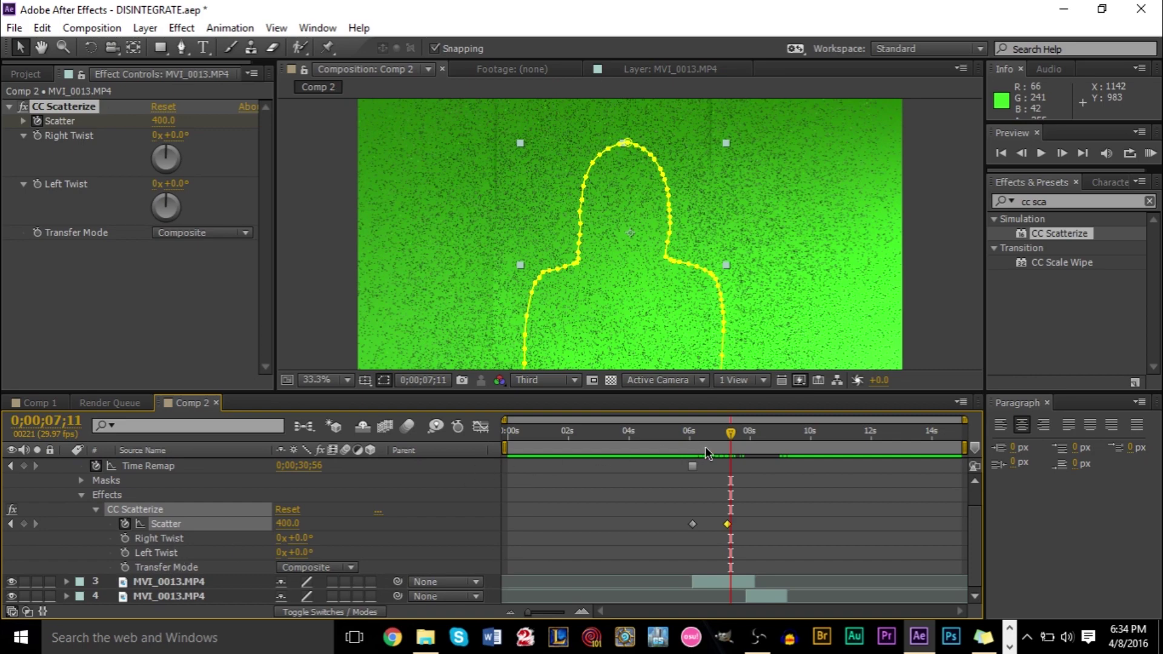
{"action": "mouse_move", "coordinate": [705, 452]}
{"action": "left_mouse_down"}
{"action": "mouse_move", "coordinate": [711, 442]}
{"action": "mouse_move", "coordinate": [706, 457]}
{"action": "left_mouse_up"}
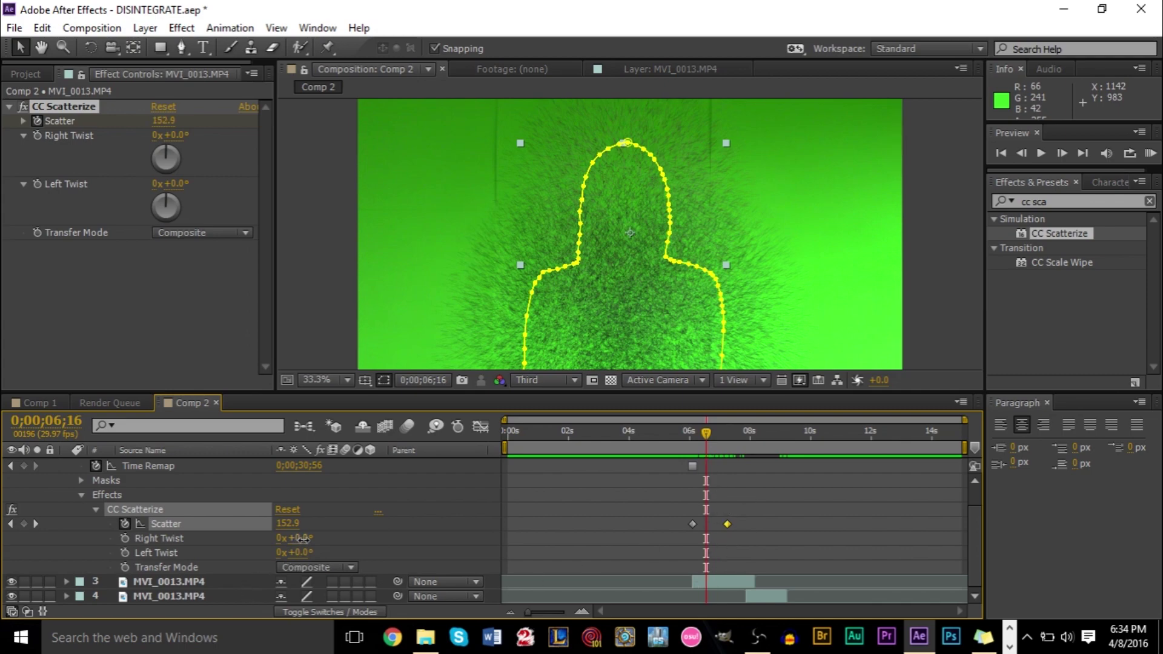
{"action": "left_click_drag", "start_coordinate": [303, 539], "coordinate": [455, 563]}
{"action": "left_click", "coordinate": [750, 511]}
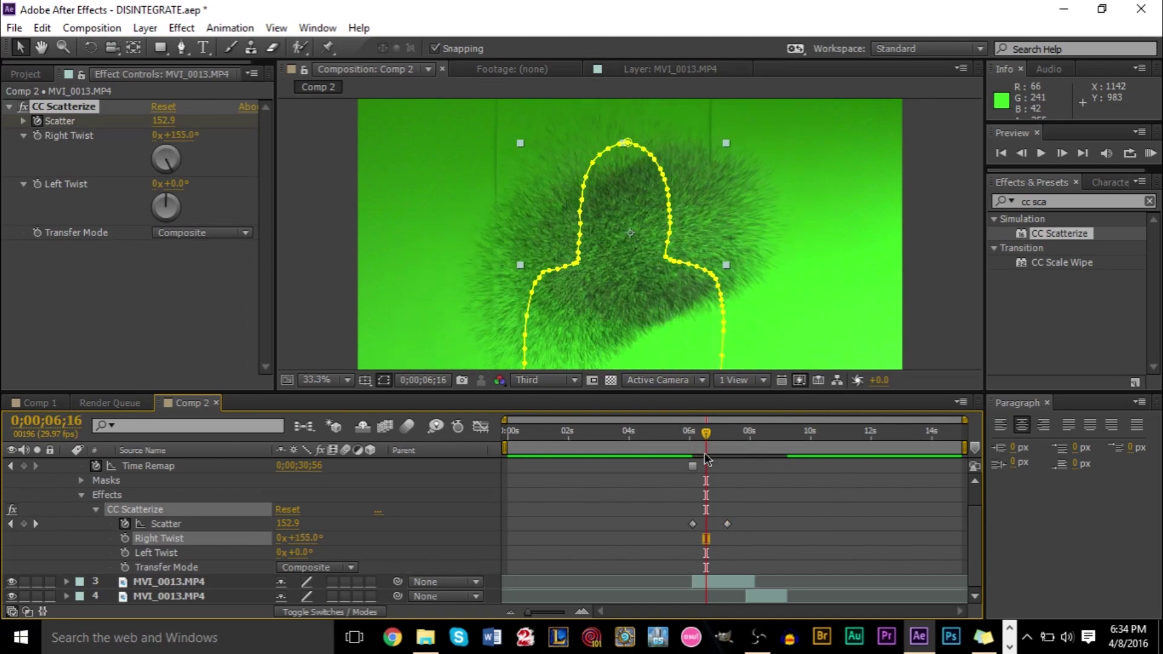
{"action": "mouse_move", "coordinate": [706, 460]}
{"action": "left_mouse_down"}
{"action": "mouse_move", "coordinate": [726, 448]}
{"action": "mouse_move", "coordinate": [689, 438]}
{"action": "mouse_move", "coordinate": [732, 446]}
{"action": "mouse_move", "coordinate": [695, 448]}
{"action": "left_mouse_up"}
{"action": "mouse_move", "coordinate": [697, 452]}
{"action": "left_mouse_down"}
{"action": "mouse_move", "coordinate": [725, 463]}
{"action": "mouse_move", "coordinate": [700, 460]}
{"action": "left_mouse_up"}
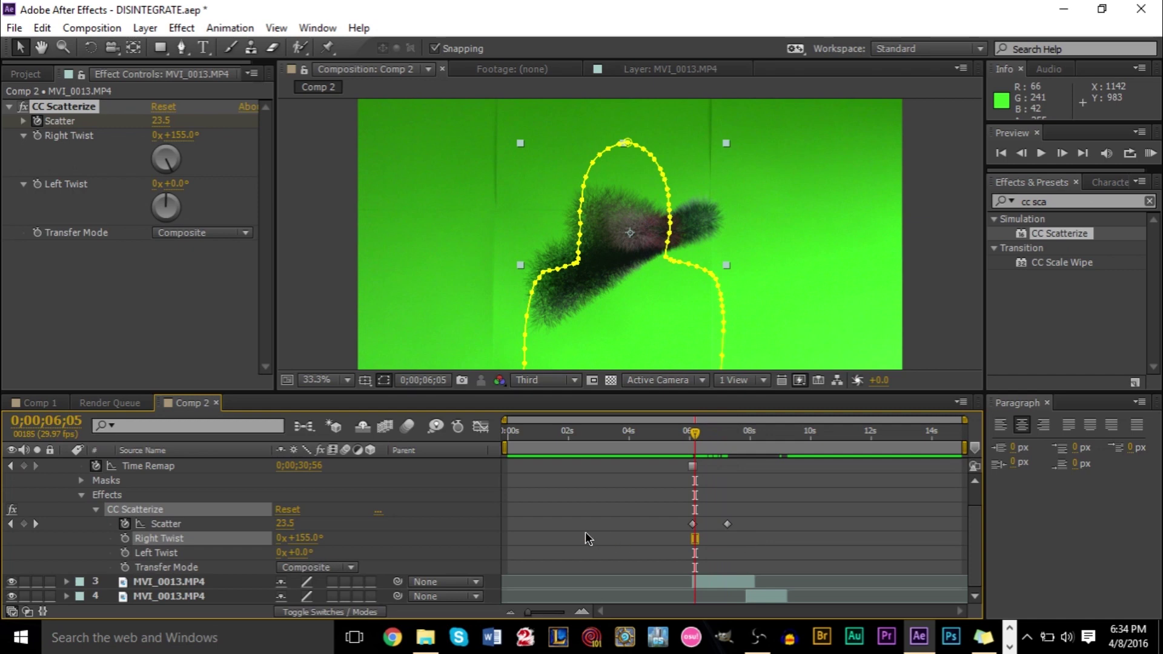
{"action": "left_click", "coordinate": [727, 524]}
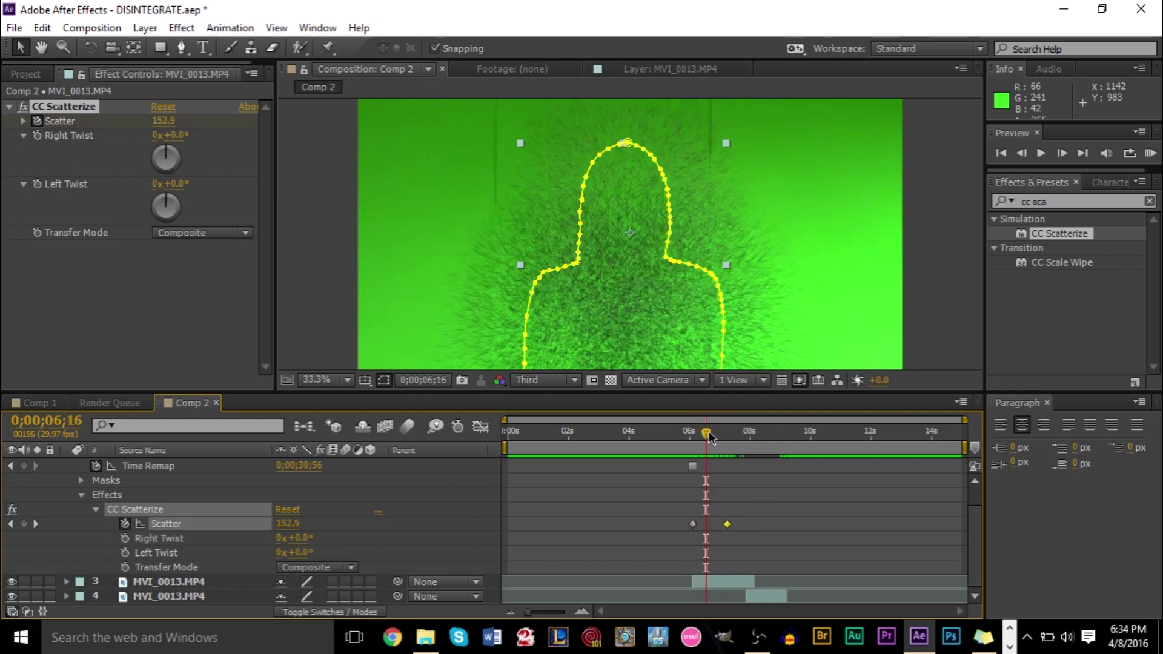
{"action": "left_click_drag", "start_coordinate": [710, 437], "coordinate": [707, 437]}
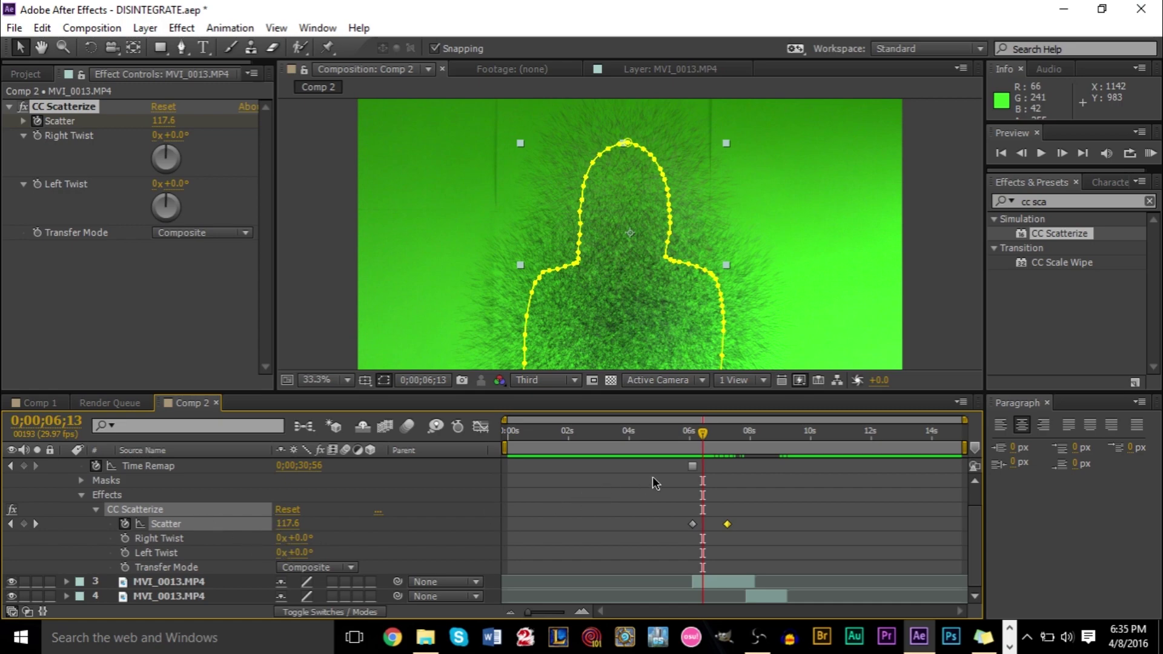
{"action": "left_click", "coordinate": [707, 432]}
{"action": "left_click_drag", "start_coordinate": [707, 433], "coordinate": [754, 451]}
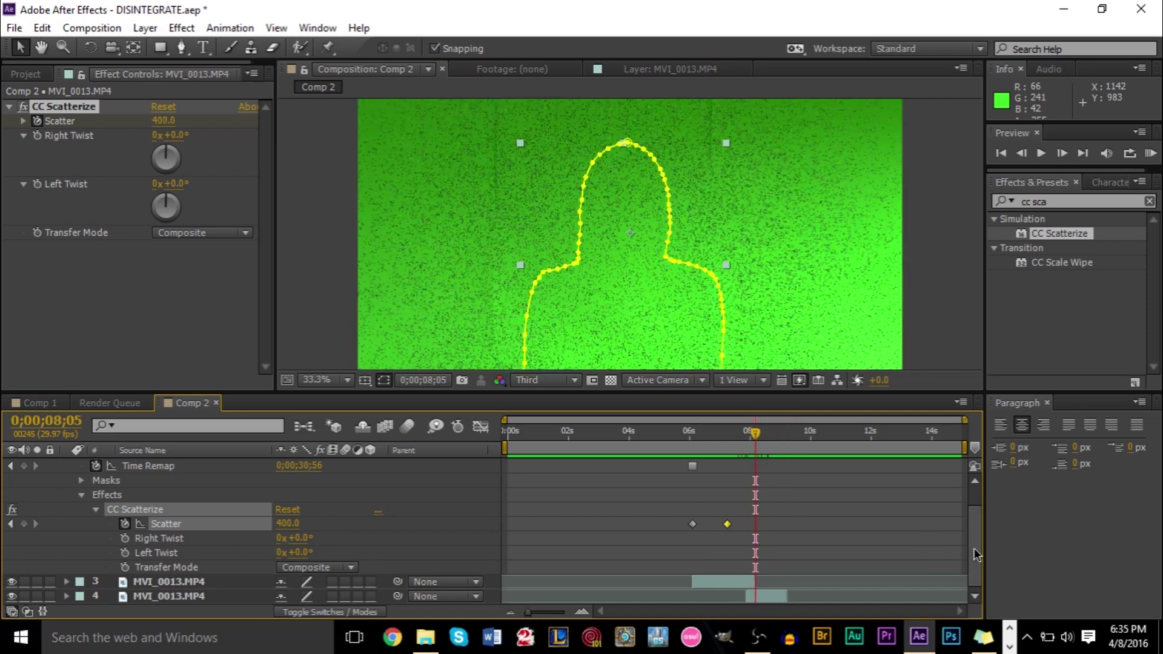
{"action": "left_click_drag", "start_coordinate": [755, 434], "coordinate": [729, 465]}
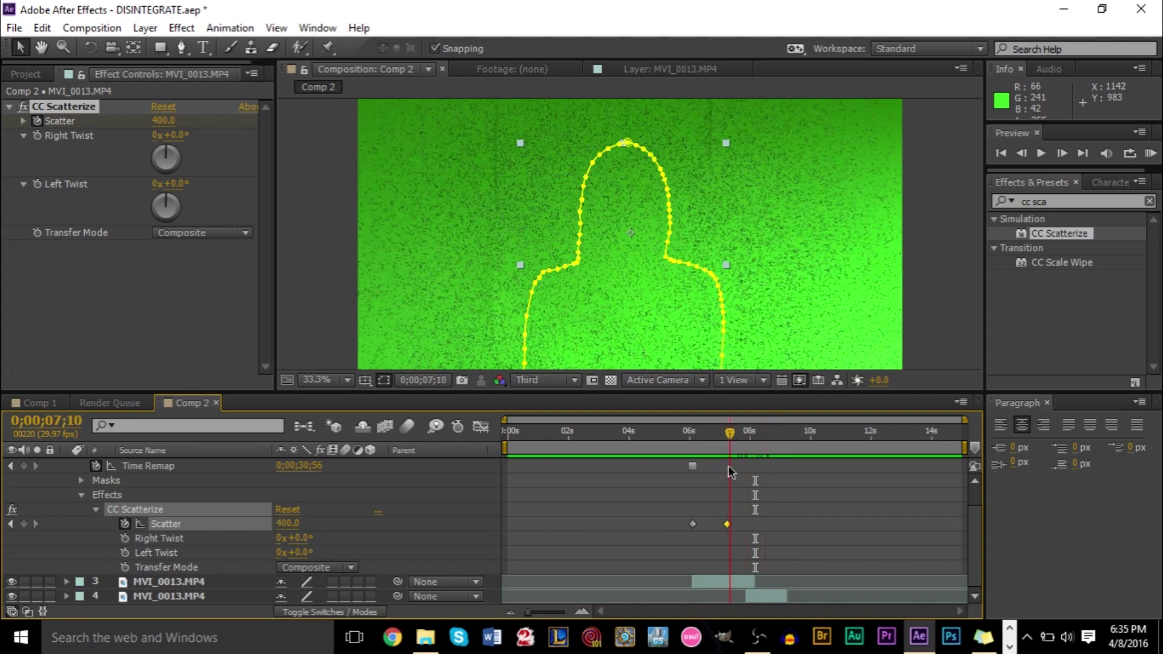
{"action": "scroll", "coordinate": [708, 529], "scroll_direction": "up", "scroll_amount": 4}
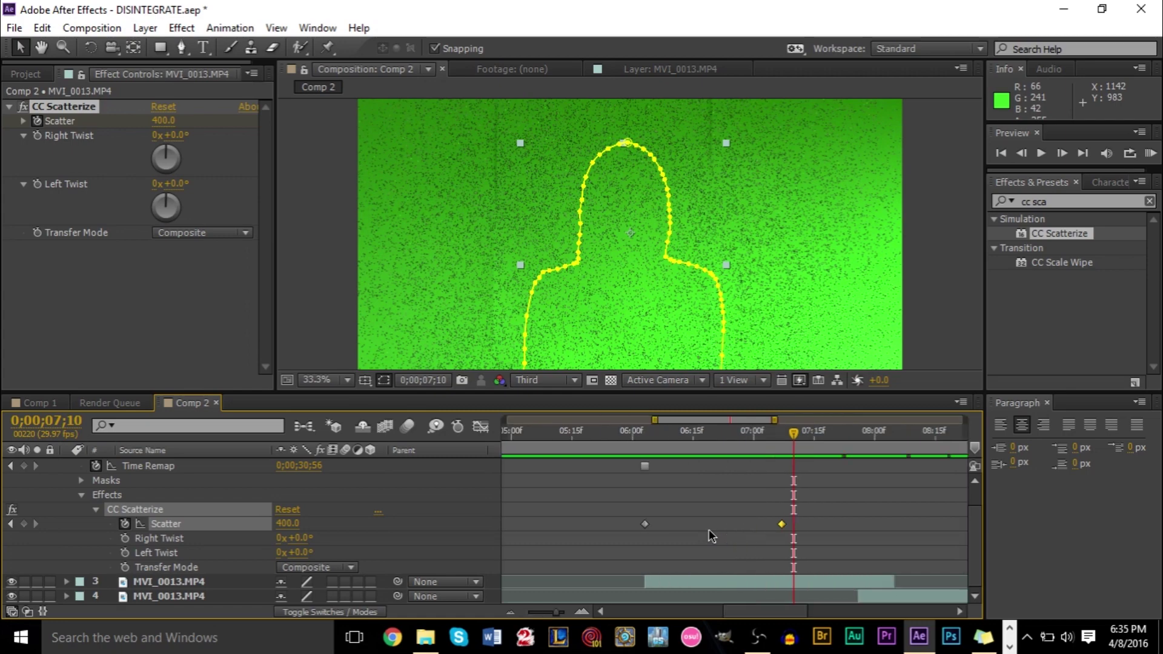
{"action": "mouse_move", "coordinate": [788, 435]}
{"action": "left_mouse_down"}
{"action": "mouse_move", "coordinate": [773, 434]}
{"action": "mouse_move", "coordinate": [779, 445]}
{"action": "left_mouse_up"}
{"action": "left_click_drag", "start_coordinate": [778, 446], "coordinate": [731, 446]}
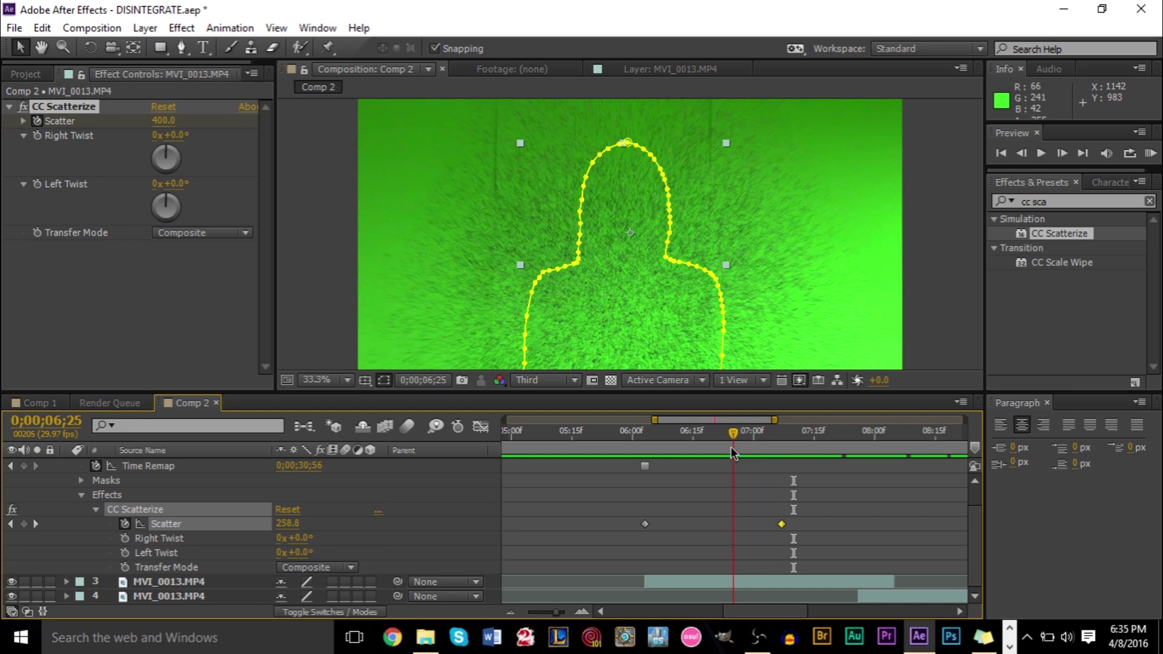
{"action": "left_click", "coordinate": [96, 509]}
Collapse CC Scatterize, show layer 2's Transform properties, and set an Opacity keyframe at 0;00;06;25.
{"action": "left_click", "coordinate": [82, 524]}
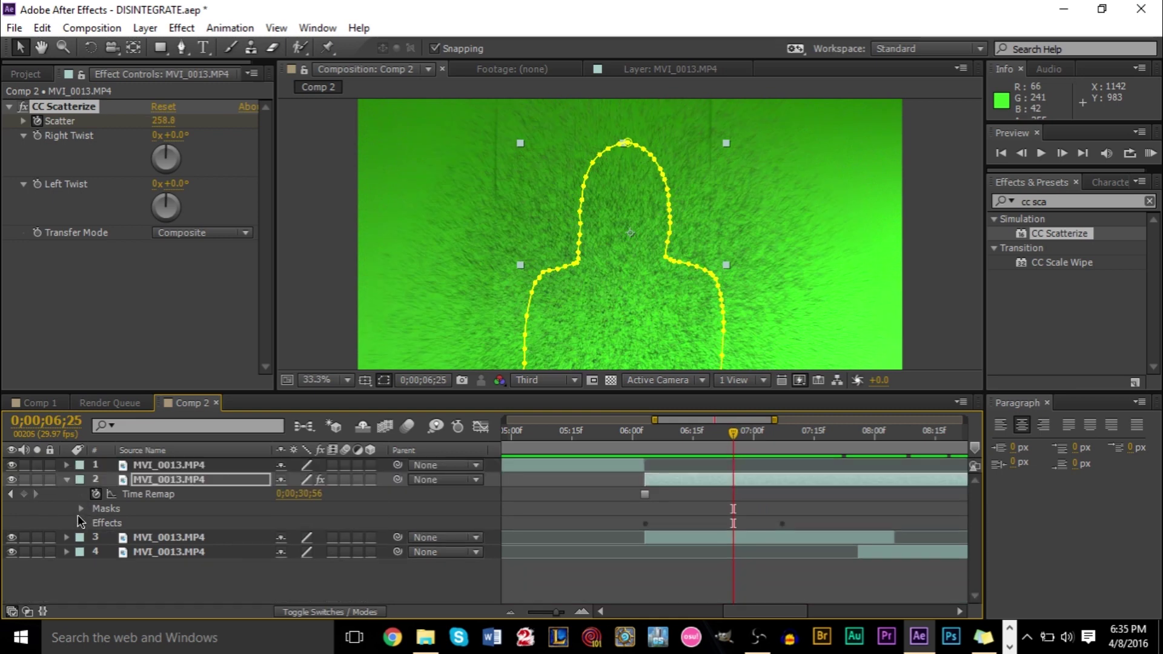
{"action": "left_click", "coordinate": [68, 480]}
{"action": "left_click", "coordinate": [68, 480]}
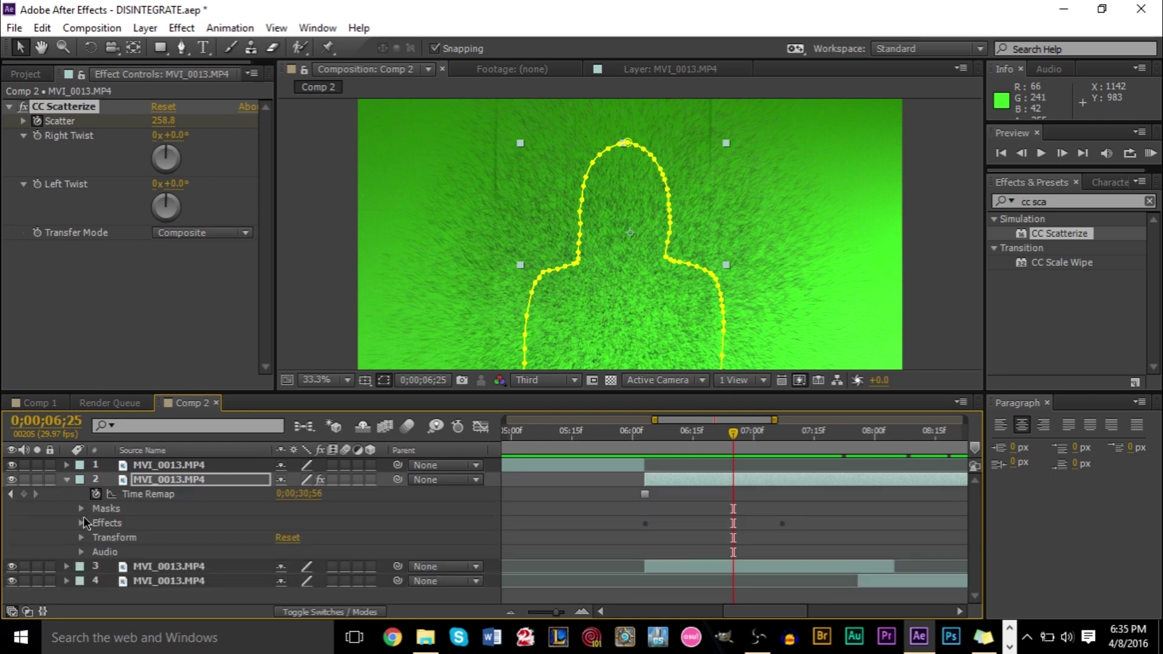
{"action": "left_click", "coordinate": [86, 539]}
{"action": "left_click", "coordinate": [85, 539]}
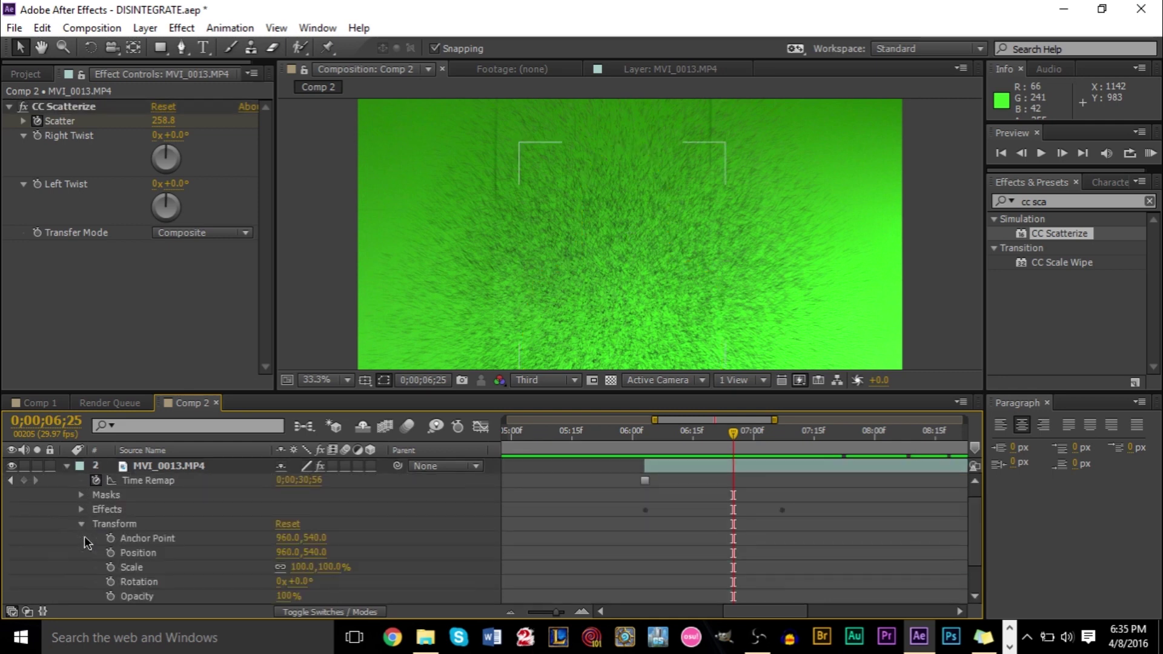
{"action": "scroll", "coordinate": [109, 548], "scroll_direction": "down", "scroll_amount": 1}
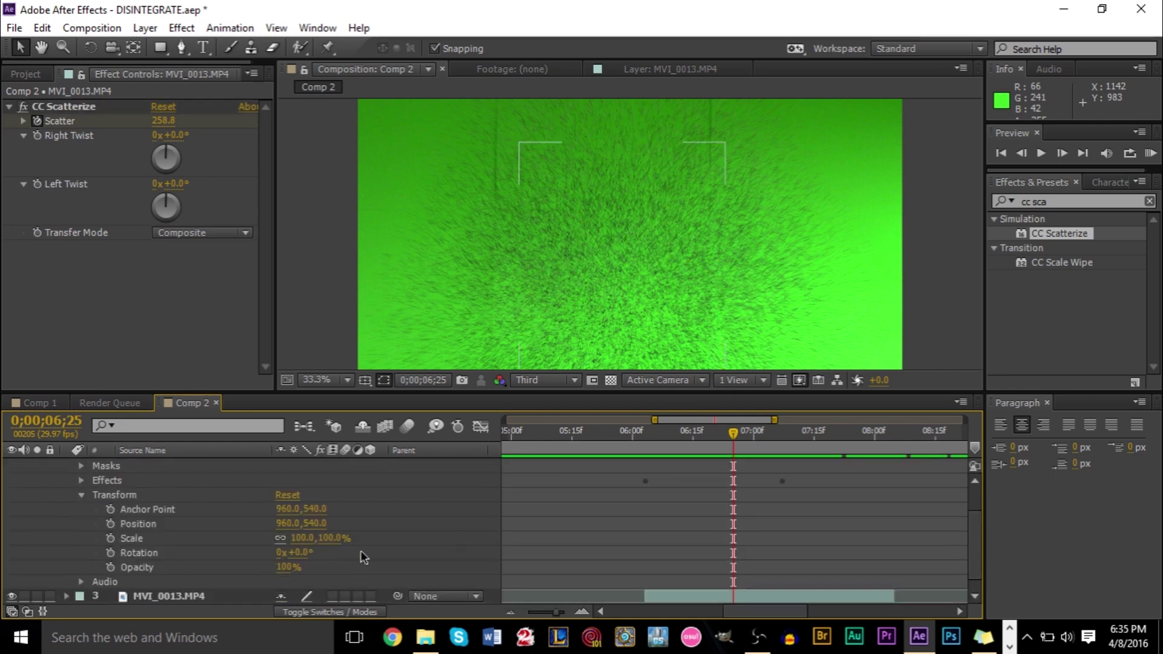
{"action": "left_click", "coordinate": [110, 567]}
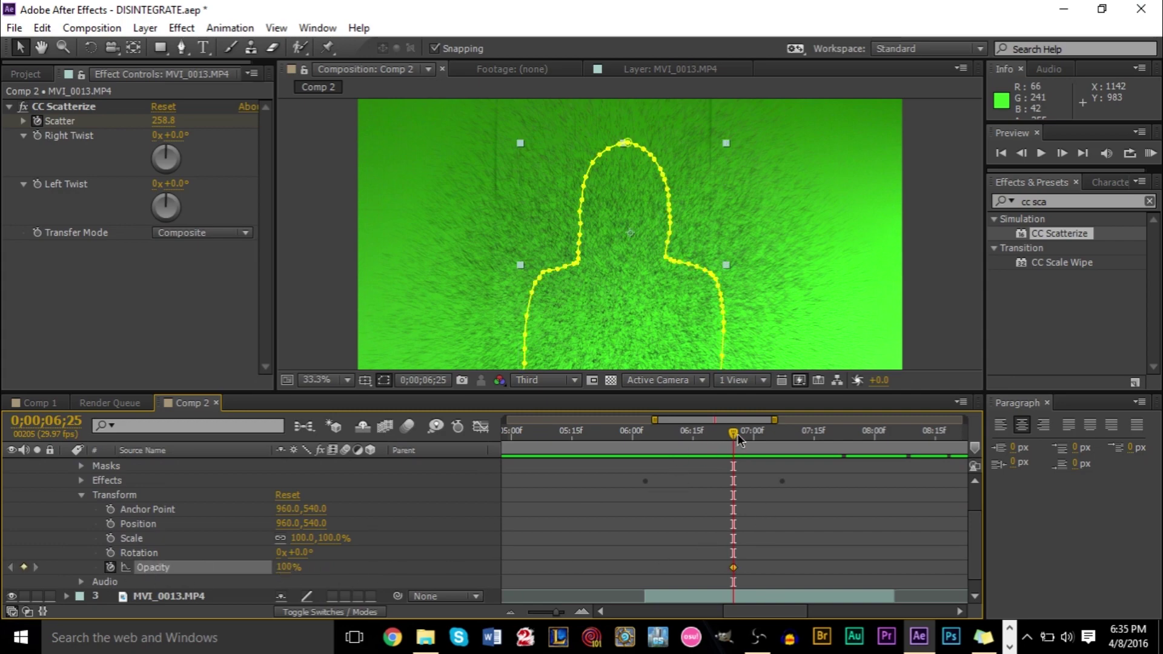
At 0;00;07;07, set layer 2's Opacity to 0%.
{"action": "left_click_drag", "start_coordinate": [737, 433], "coordinate": [785, 445]}
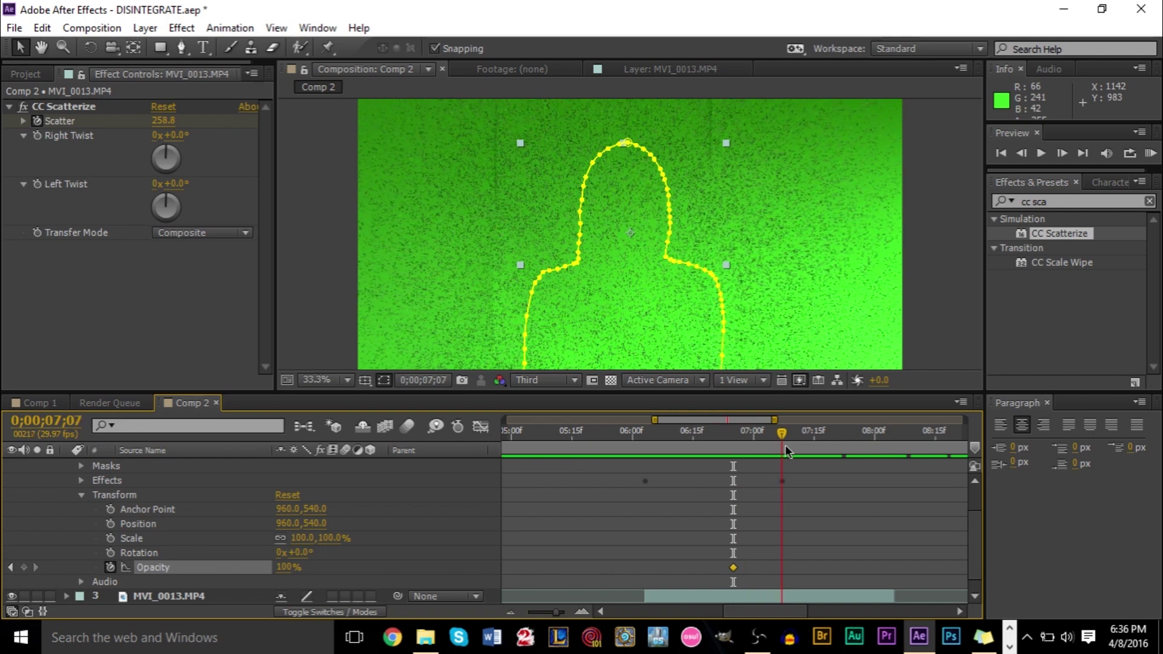
{"action": "scroll", "coordinate": [788, 479], "scroll_direction": "up", "scroll_amount": 3, "text": "alt"}
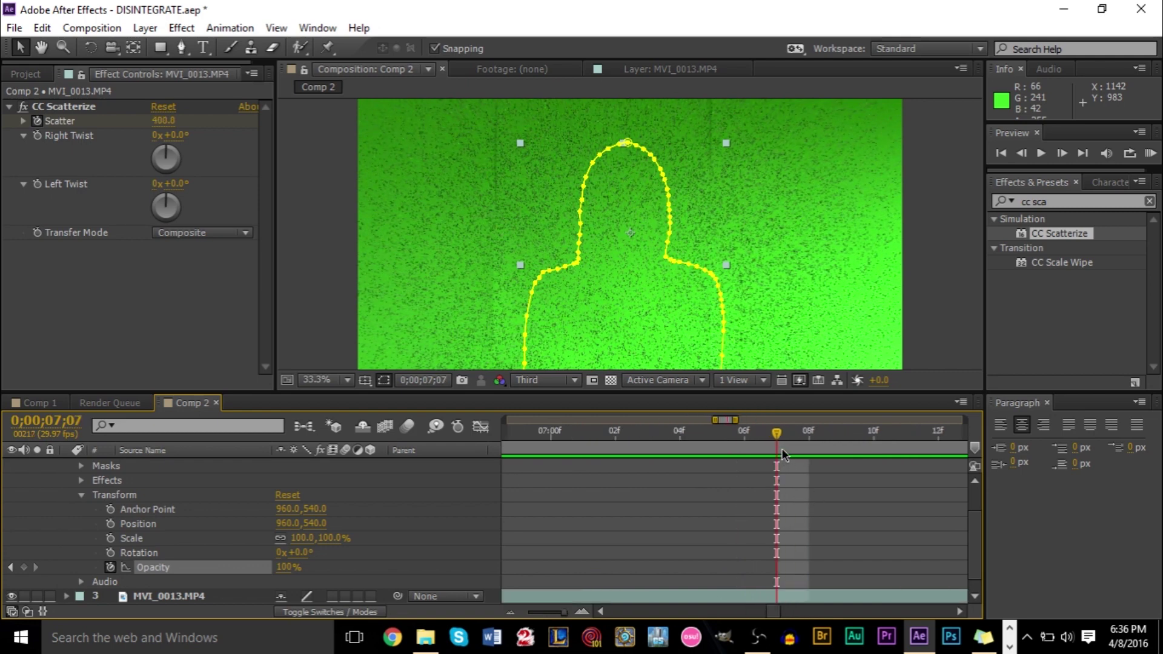
{"action": "key", "text": "alt+Right"}
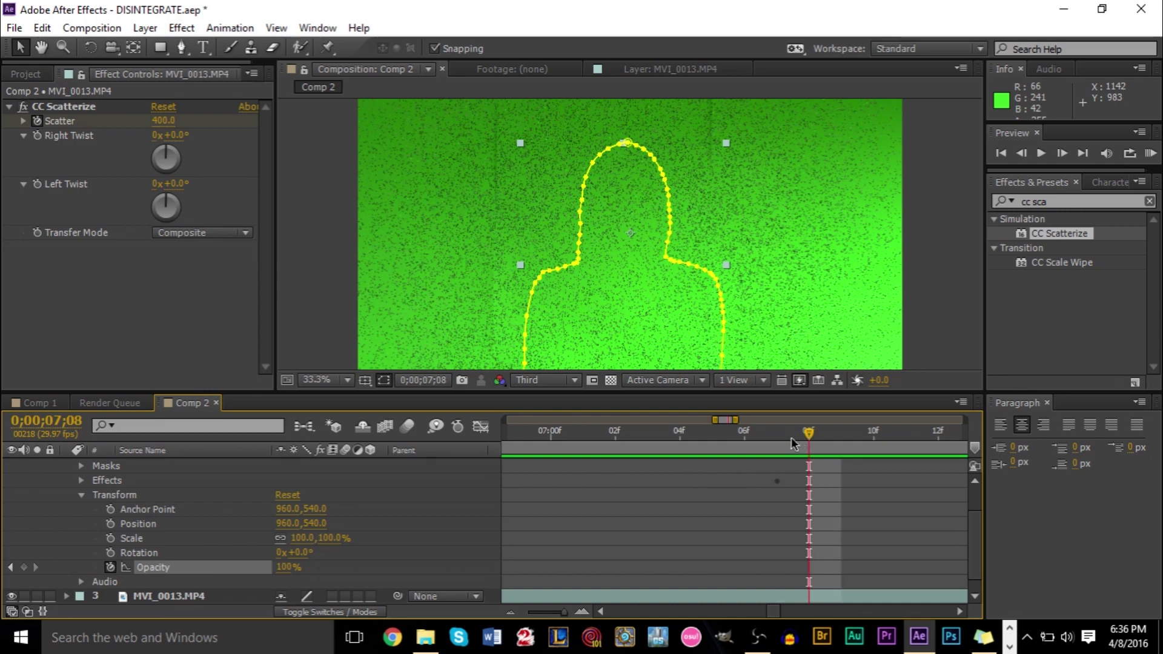
{"action": "key", "text": "alt+Left"}
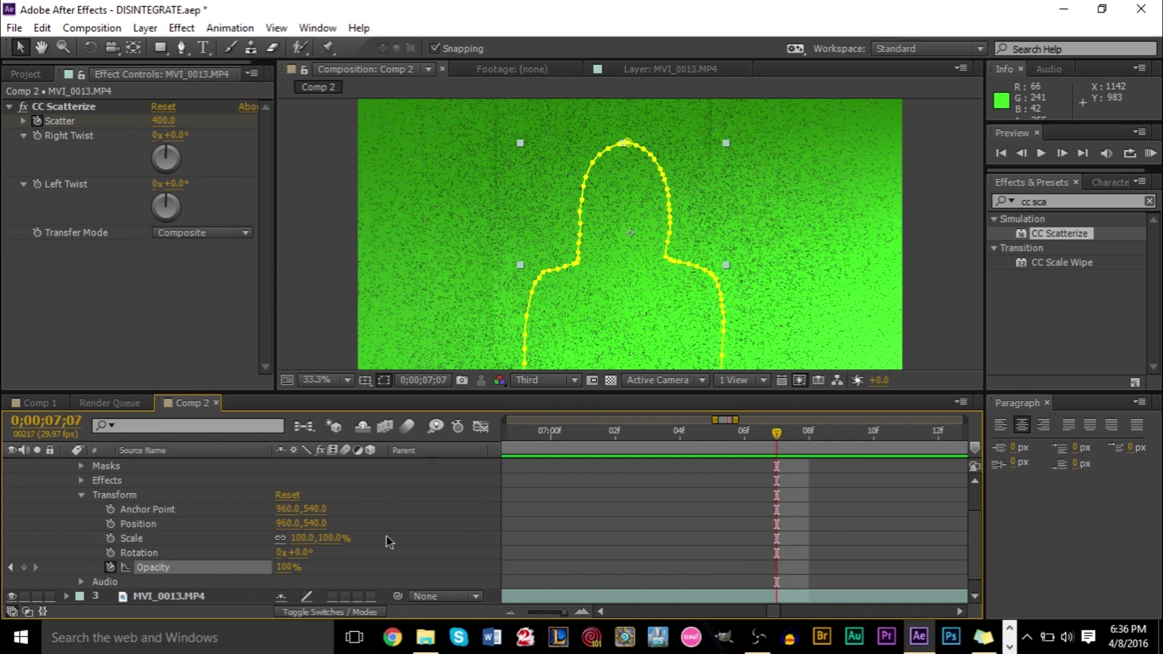
{"action": "left_click", "coordinate": [288, 567]}
{"action": "type", "text": "0"}
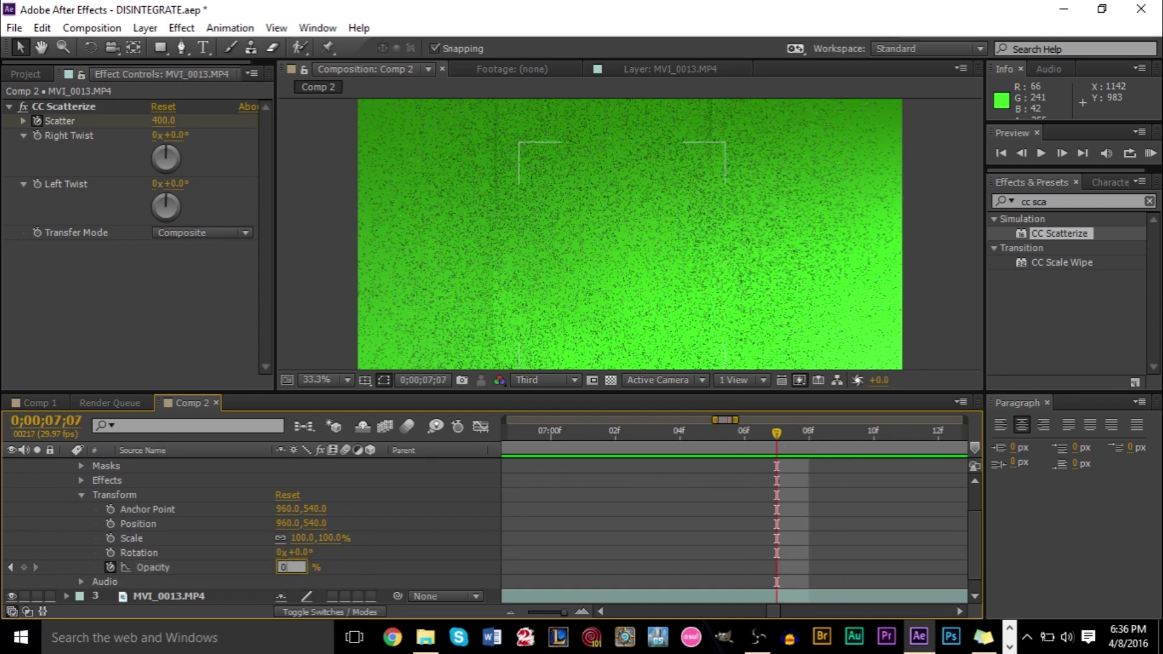
{"action": "key", "text": "Return"}
{"action": "scroll", "coordinate": [619, 504], "scroll_direction": "down", "scroll_amount": 6}
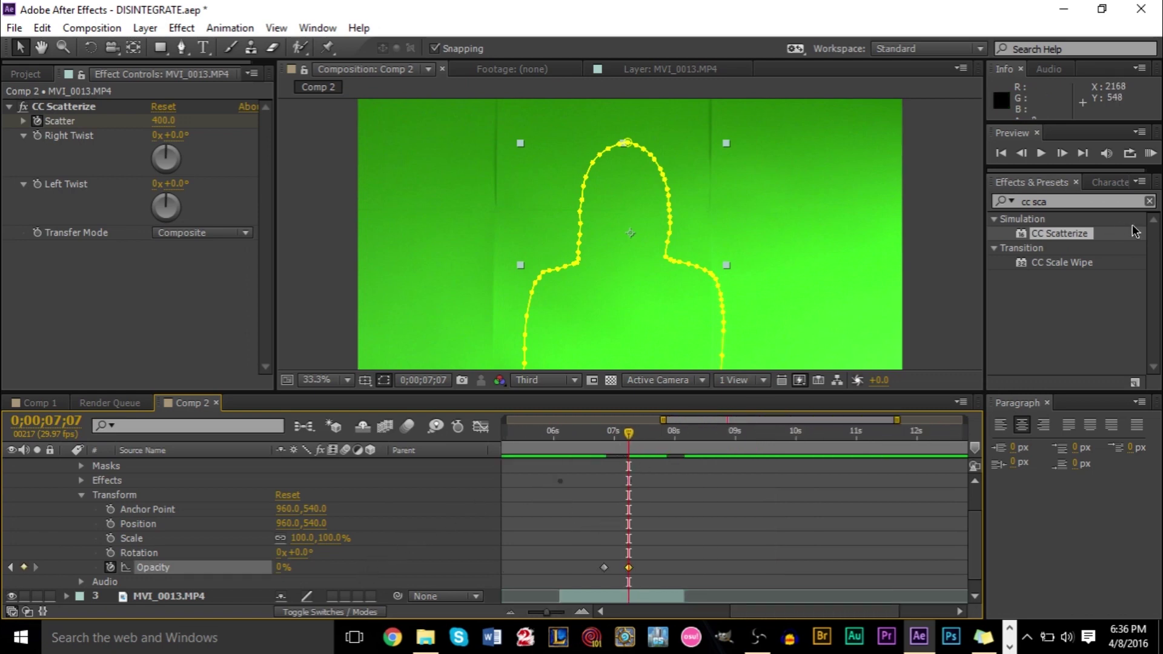
{"action": "scroll", "coordinate": [83, 527], "scroll_direction": "up", "scroll_amount": 1}
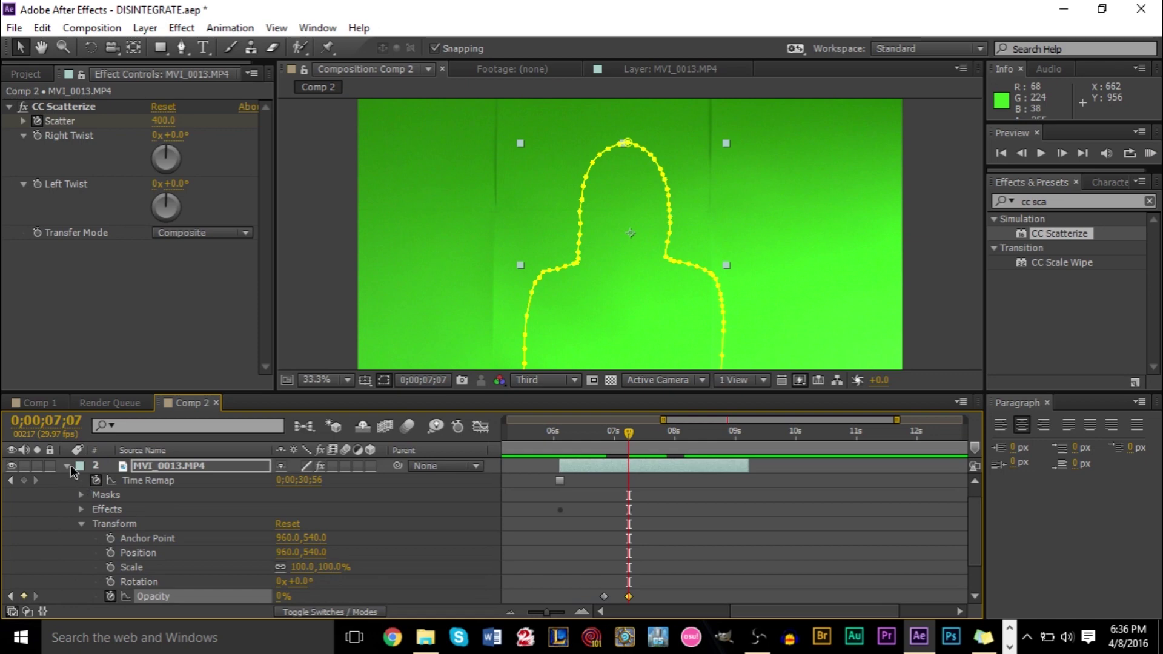
{"action": "left_click", "coordinate": [66, 465]}
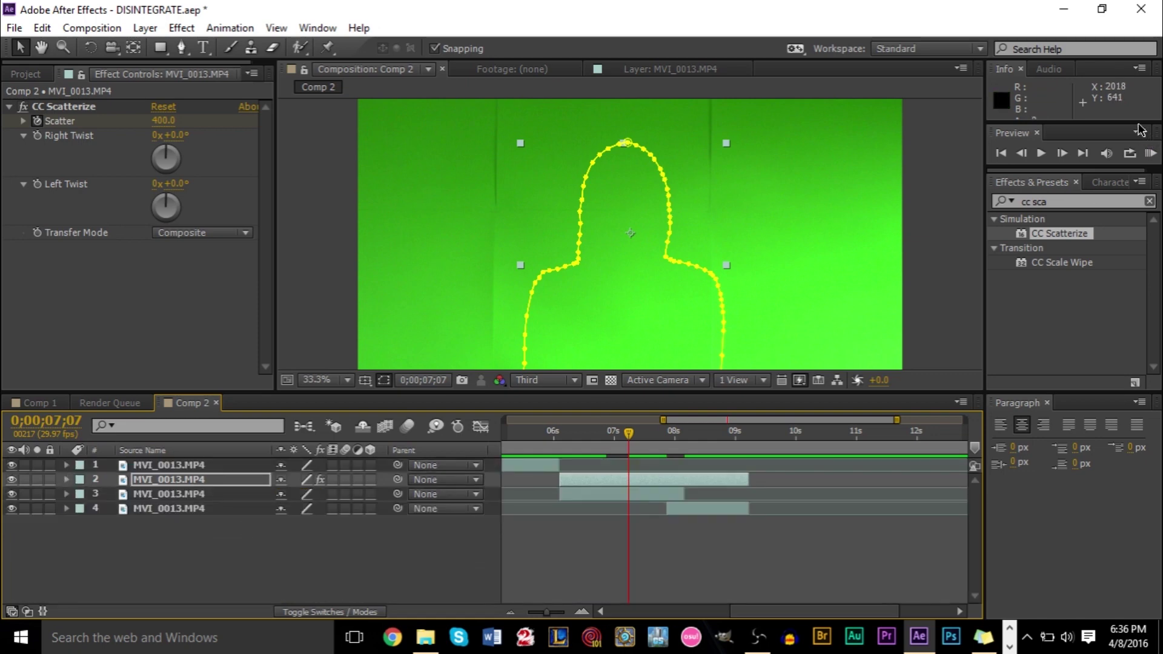
{"action": "left_click", "coordinate": [1150, 154]}
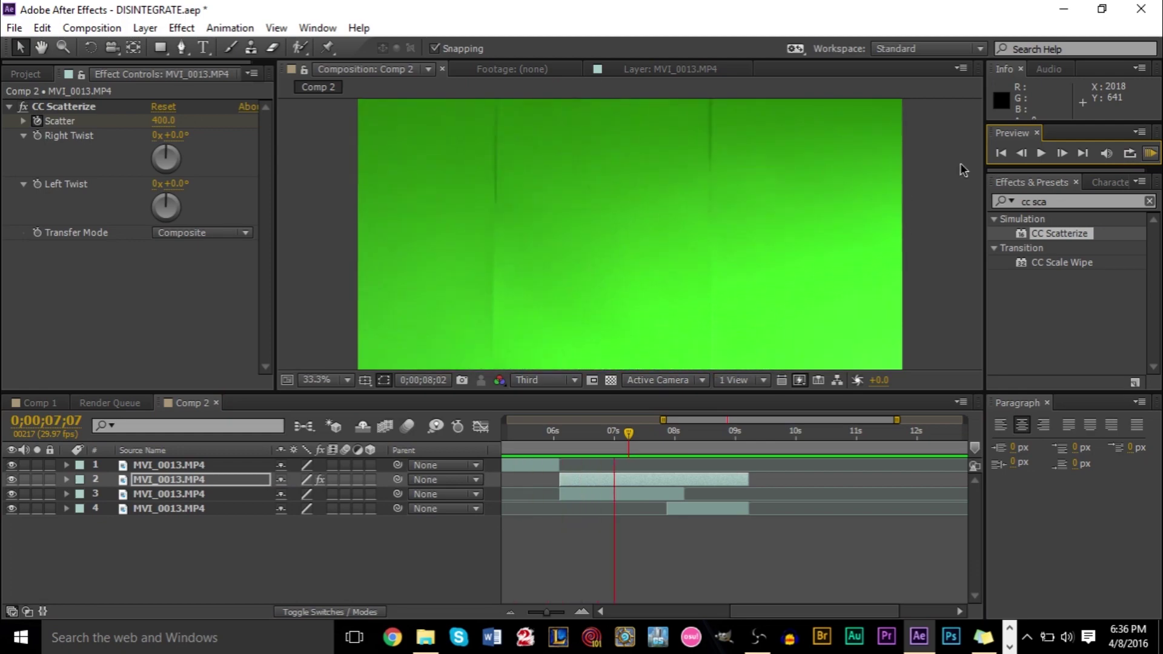
{"action": "left_click", "coordinate": [826, 172]}
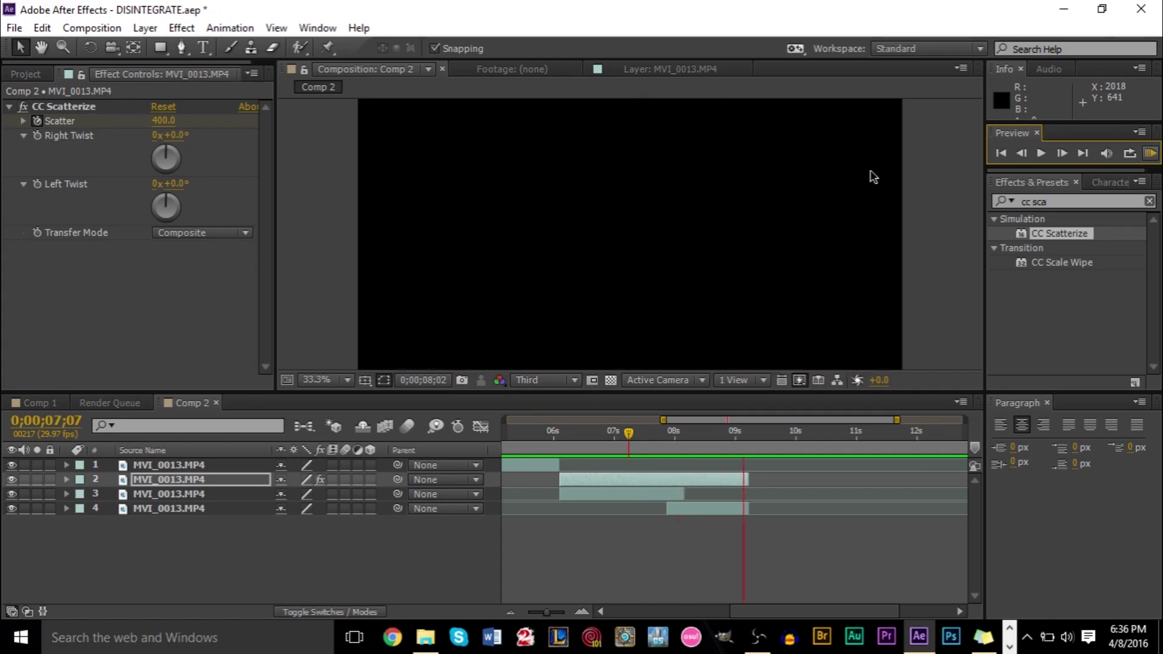
{"action": "left_click_drag", "start_coordinate": [663, 436], "coordinate": [551, 447]}
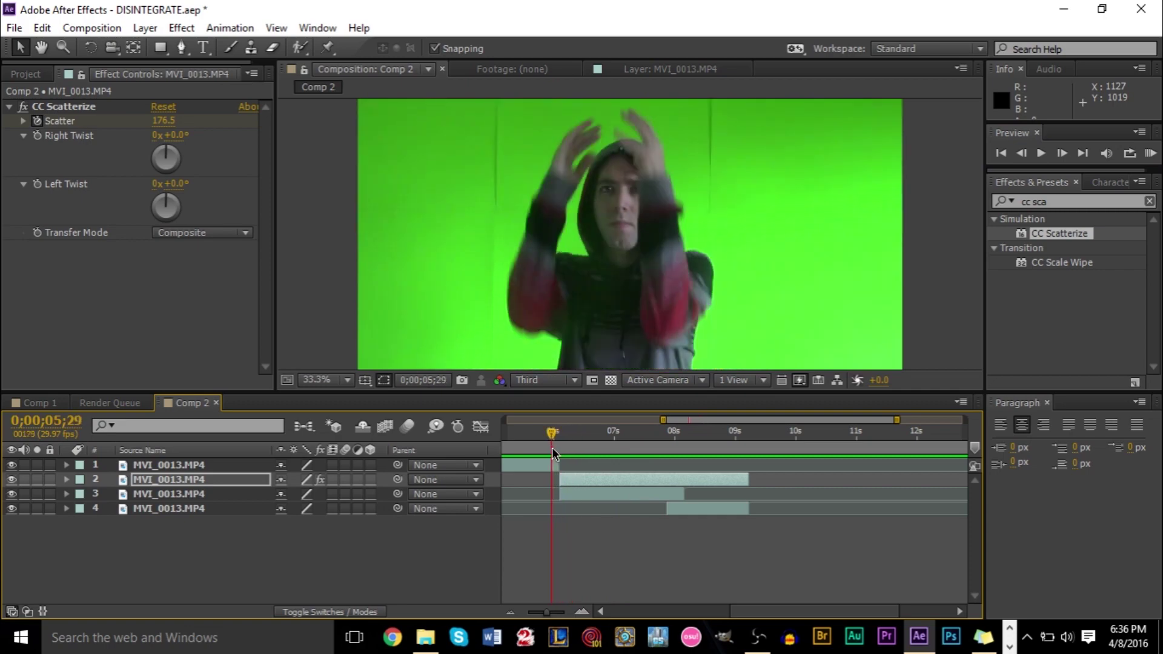
{"action": "key", "text": "space"}
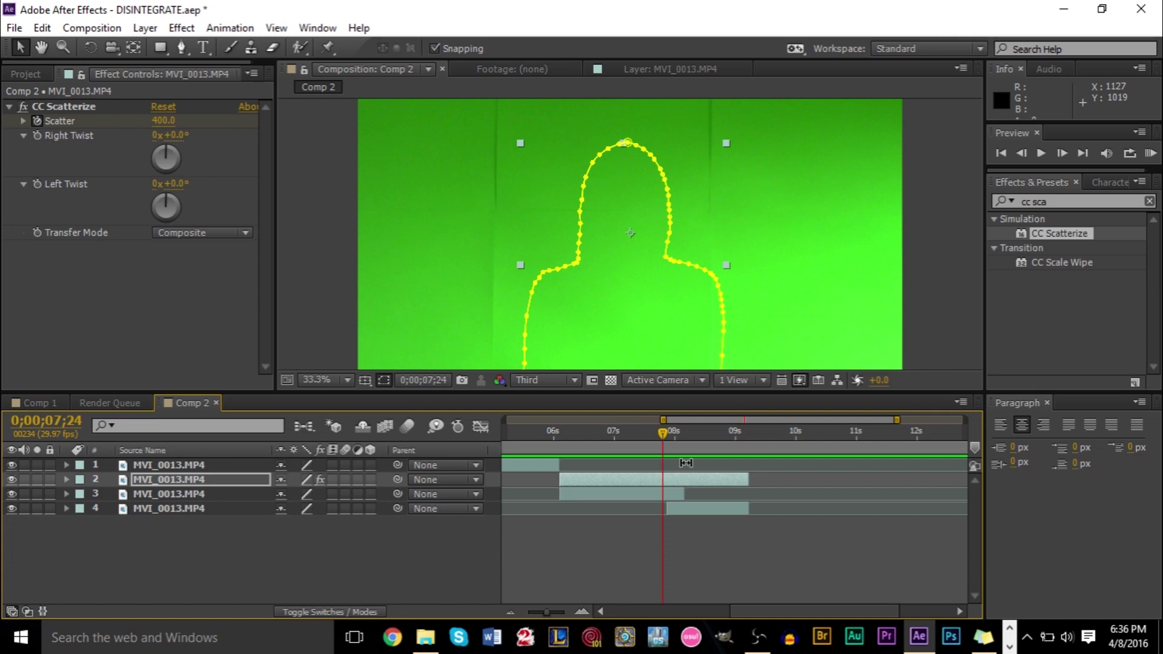
{"action": "left_click", "coordinate": [556, 468]}
{"action": "left_click_drag", "start_coordinate": [663, 431], "coordinate": [436, 452]}
{"action": "left_click", "coordinate": [1151, 156]}
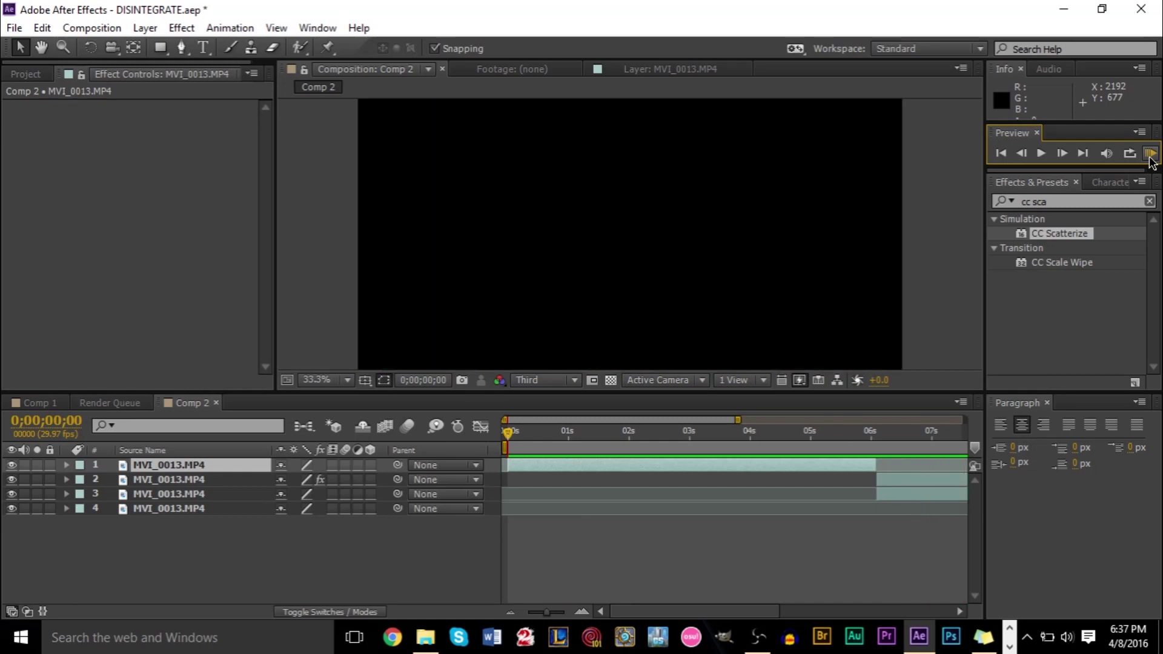
{"action": "left_click", "coordinate": [1150, 159]}
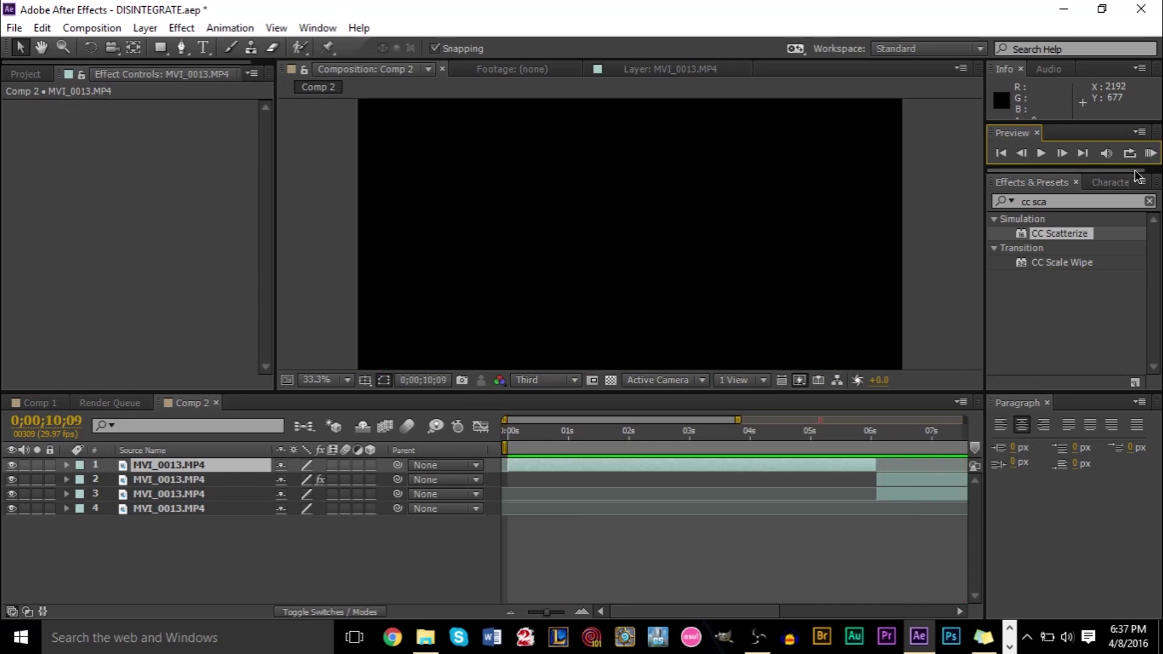